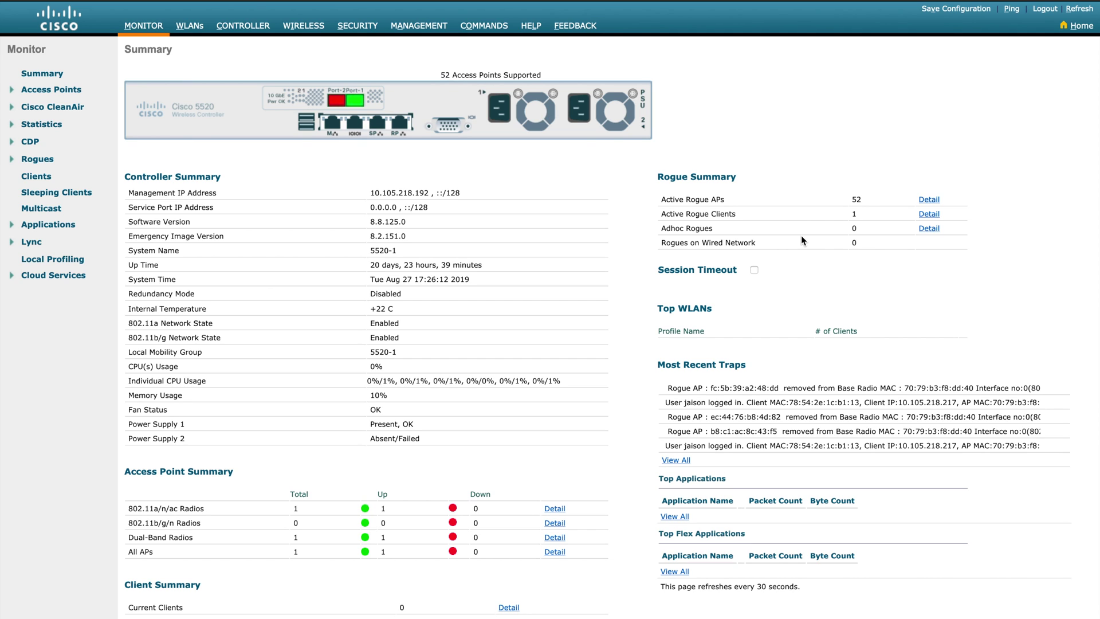
Step: Open Security > Web Auth > Web Login Page and point out Web Authentication Type Internal (Default)
left_click(368, 29)
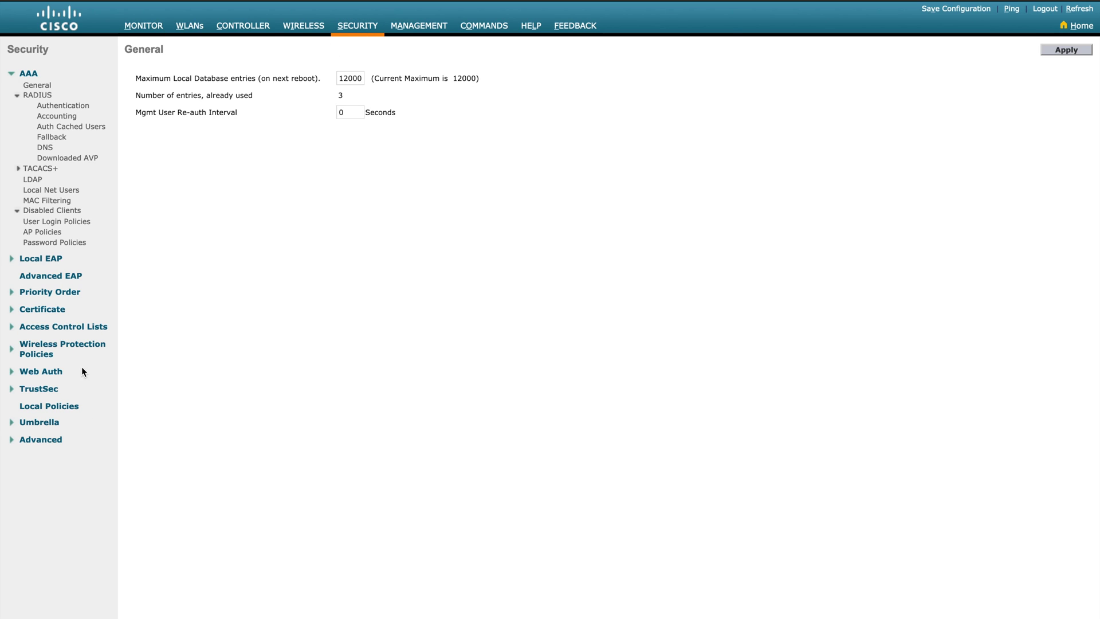
left_click(44, 374)
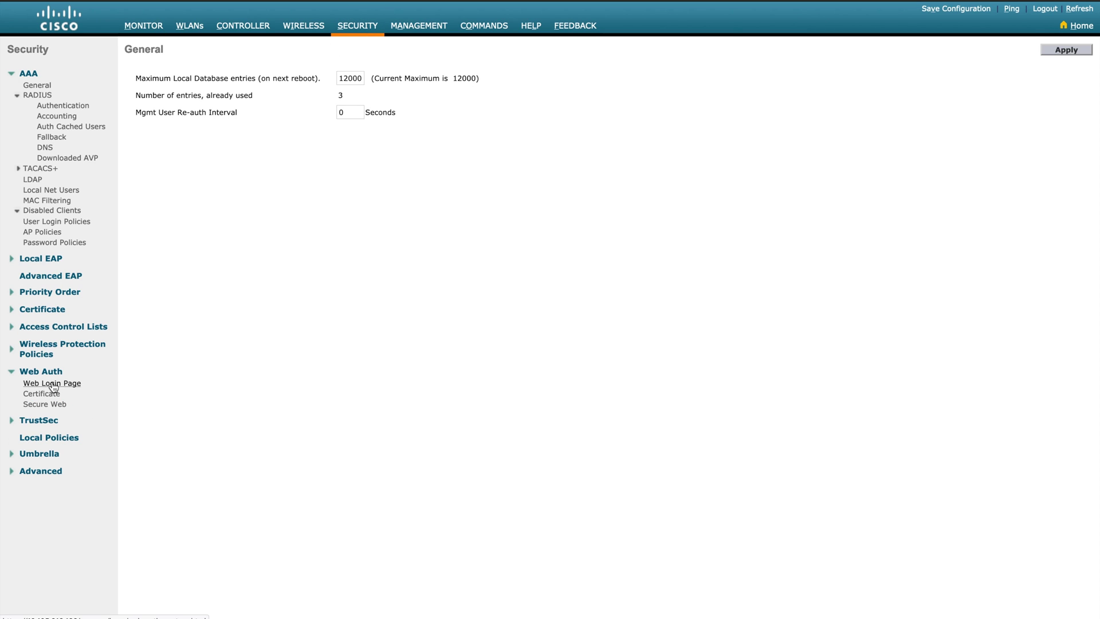
left_click(53, 384)
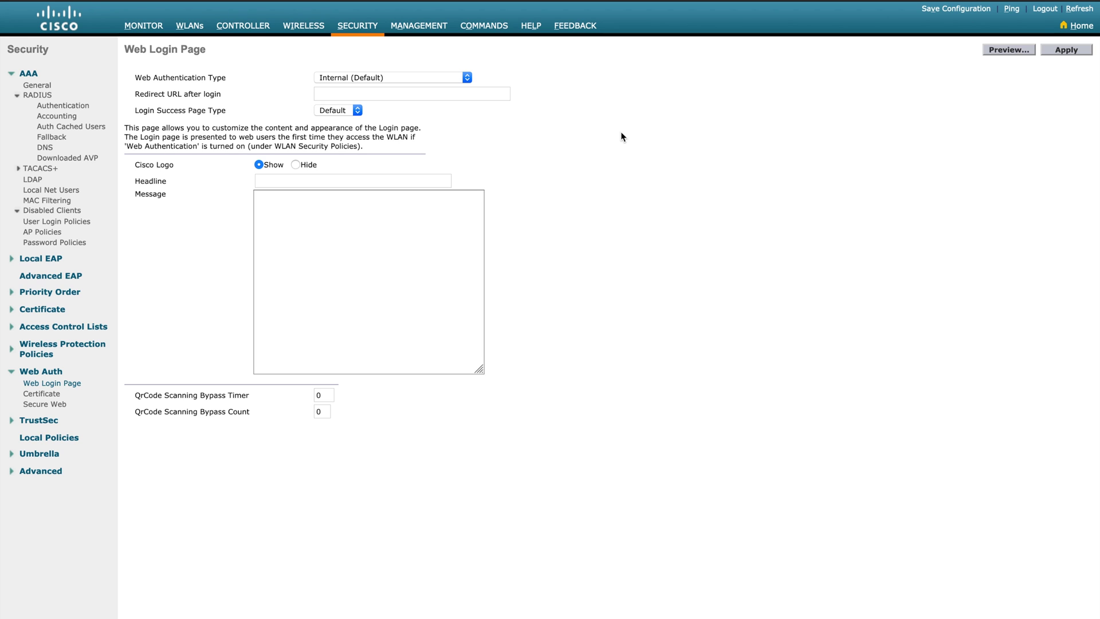
triple_click(195, 78)
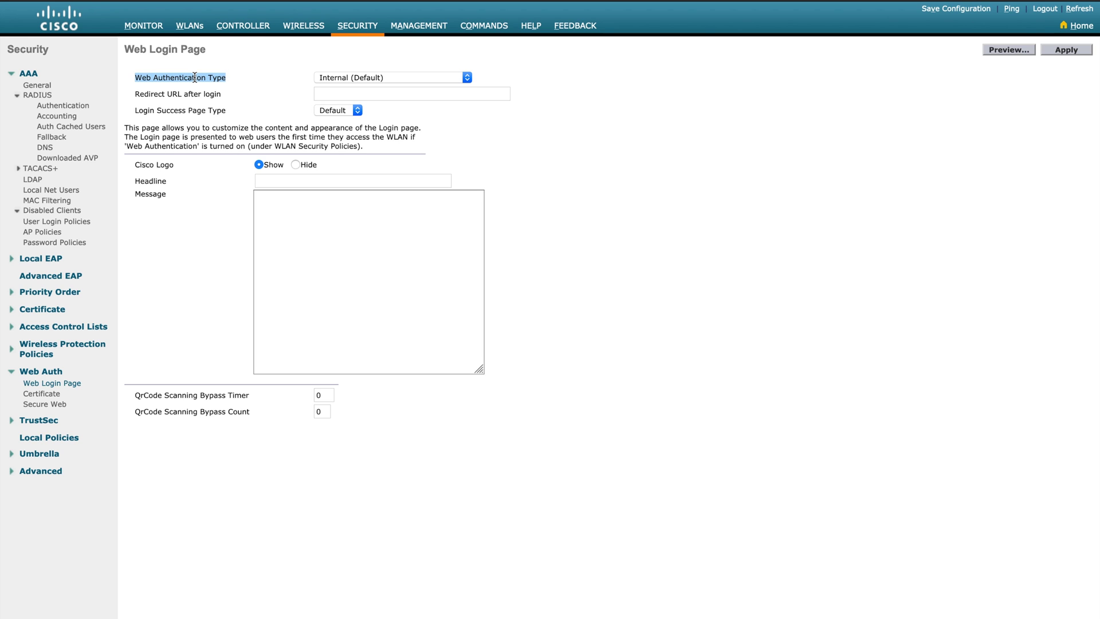
Step: Preview the Internal (Default) login page, then set Web Authentication Type to Customized (Downloaded)
left_click(466, 78)
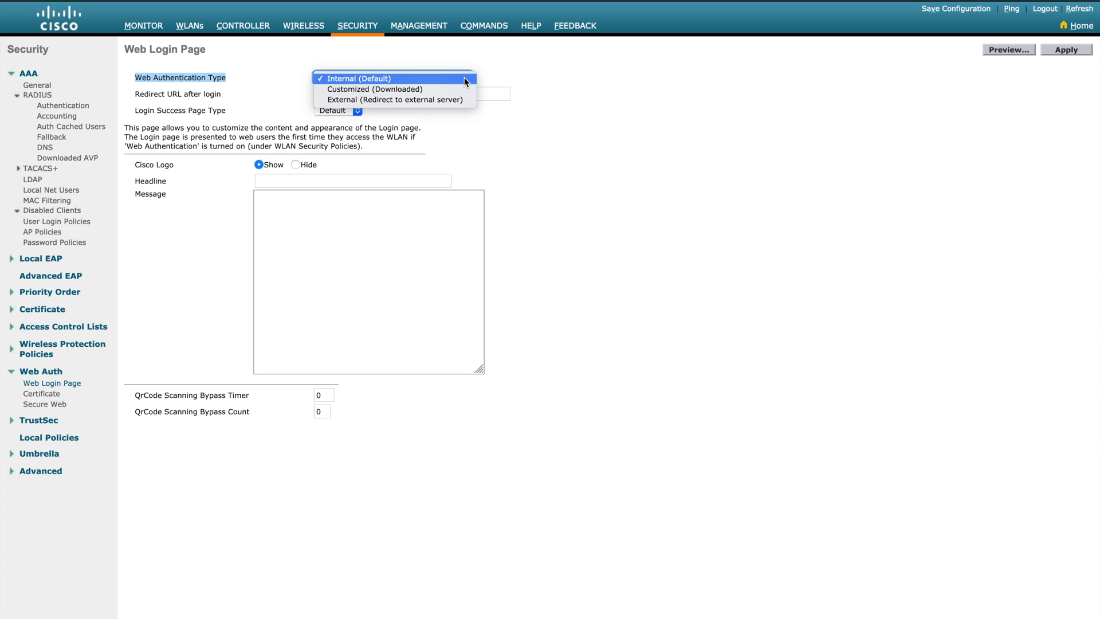
left_click(431, 79)
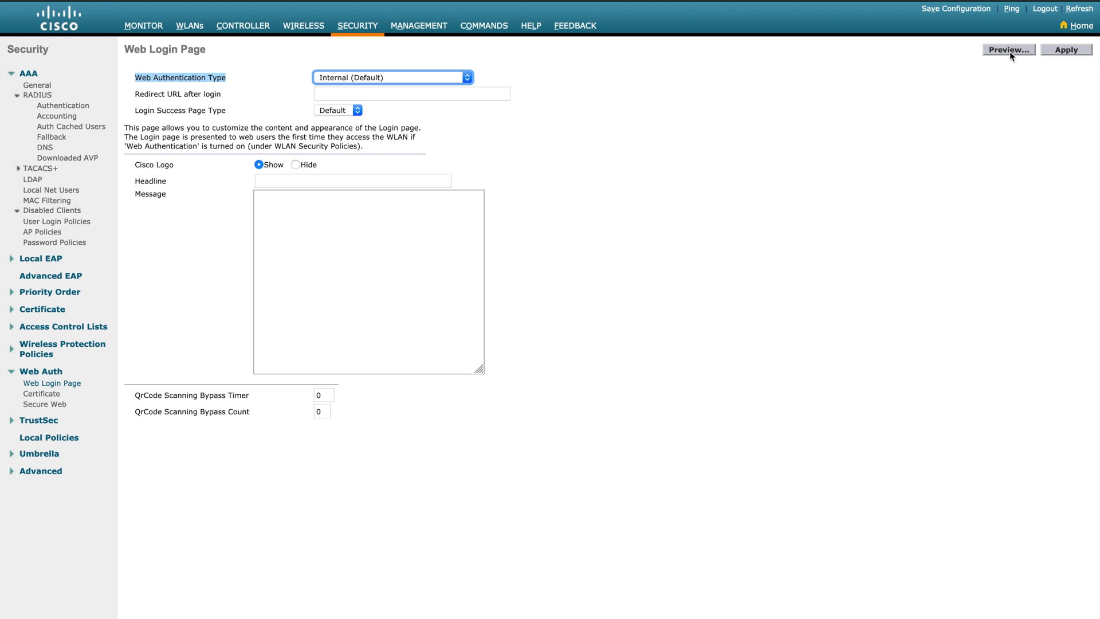
left_click(1010, 50)
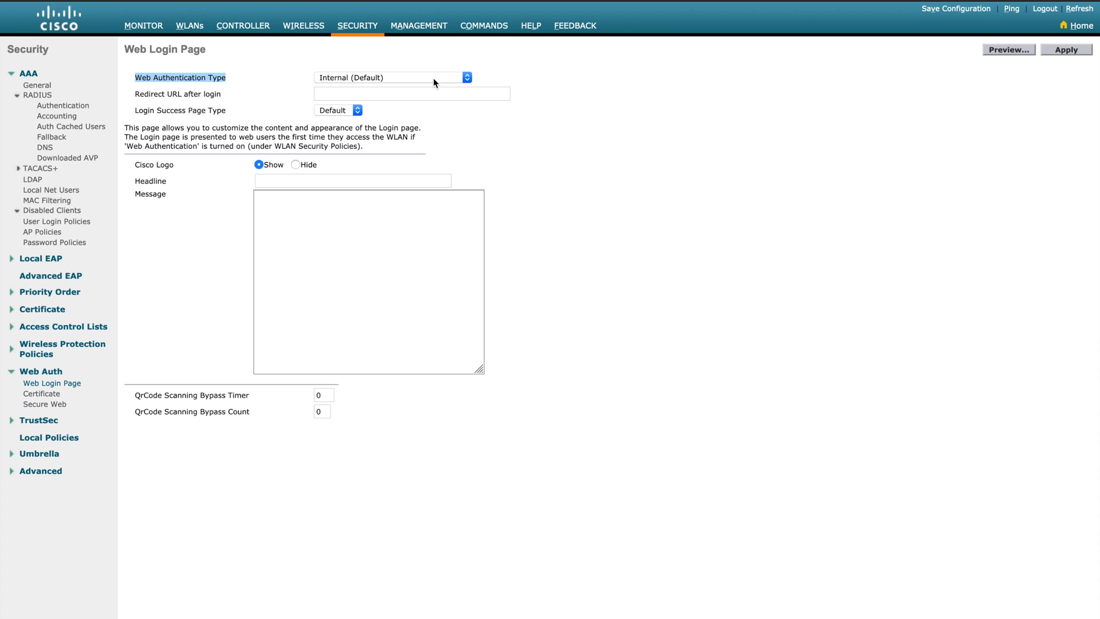
left_click(433, 78)
left_click(441, 91)
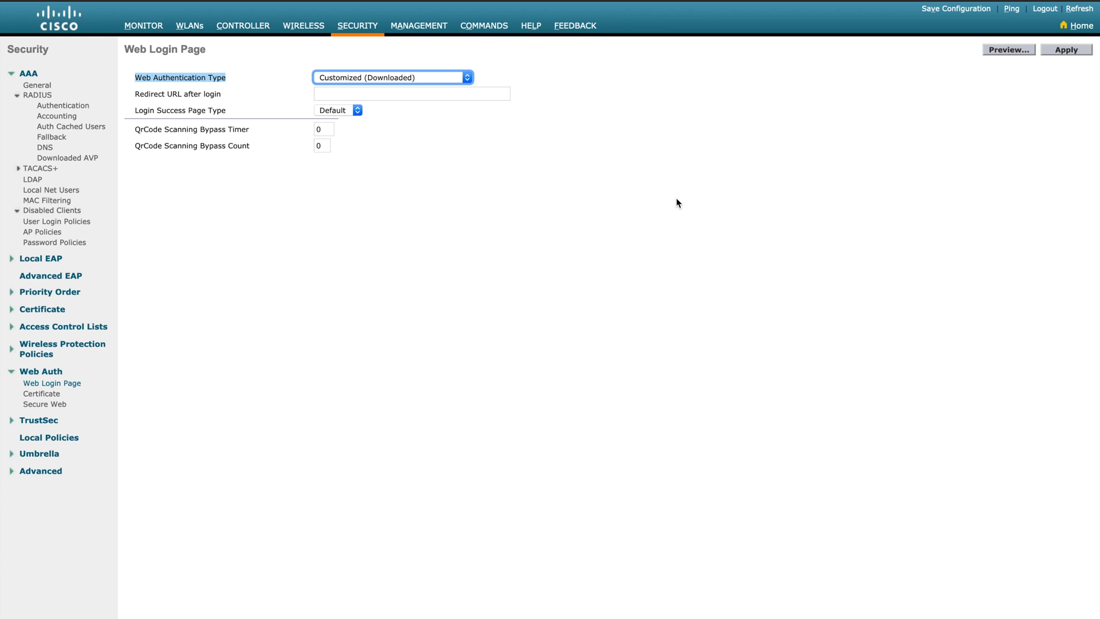
Step: Set Web Authentication Type to External (Redirect to external server), then highlight the LWA SSID in the WLAN list
left_click(467, 77)
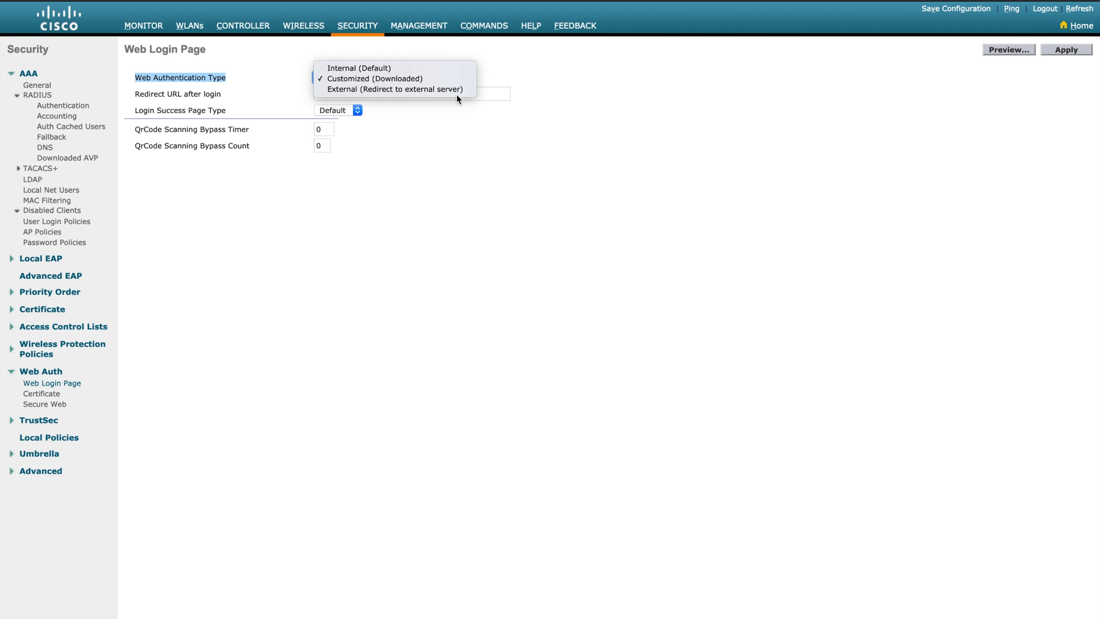
left_click(459, 91)
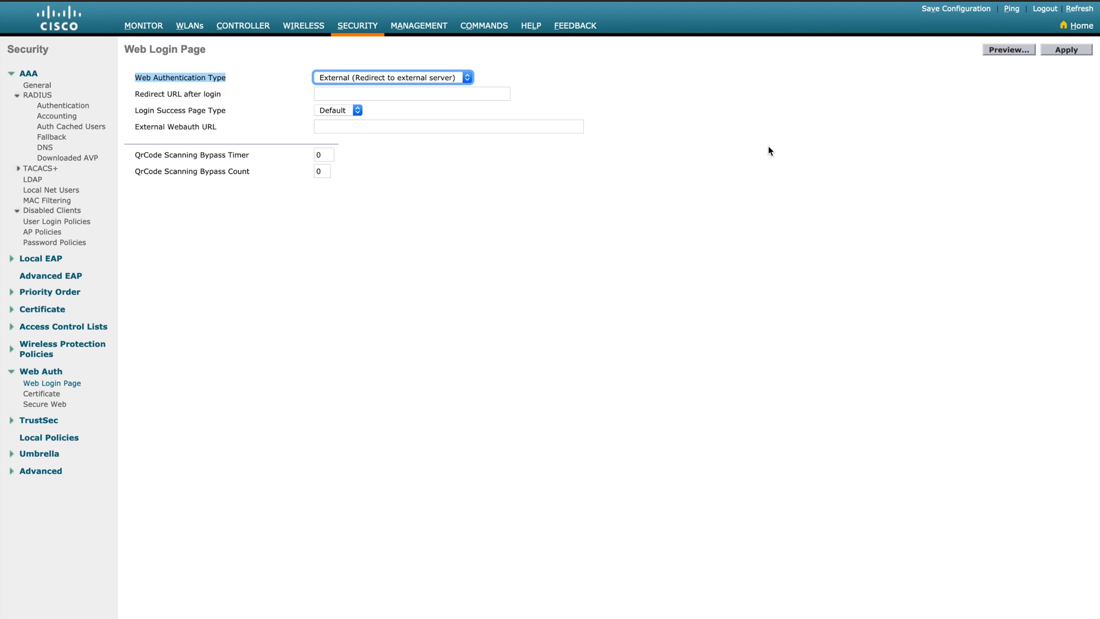
left_click(471, 78)
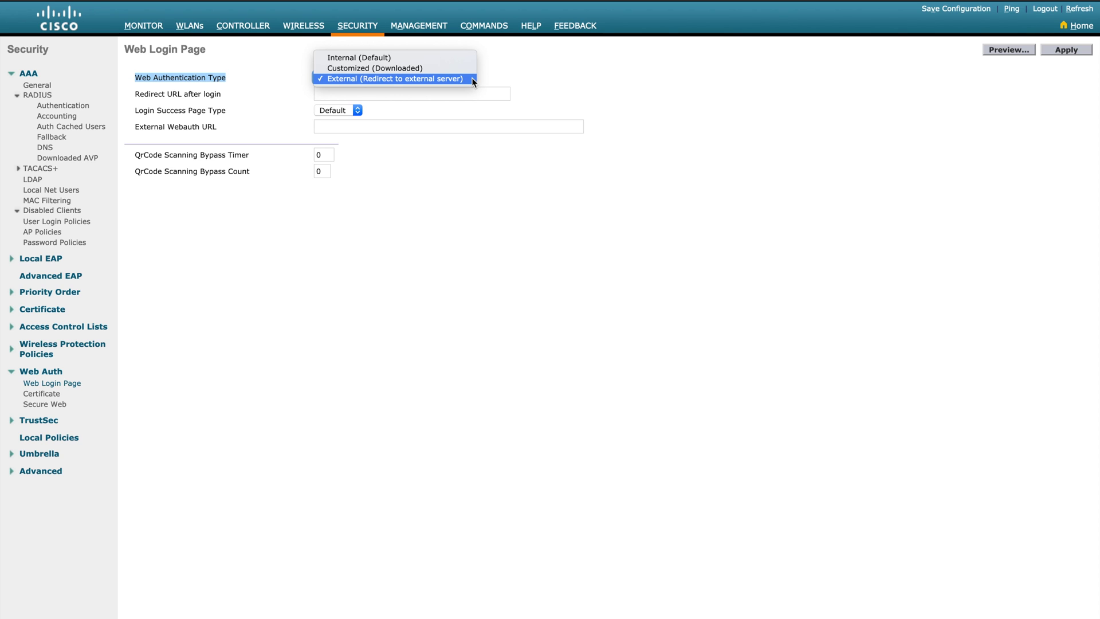
left_click(714, 134)
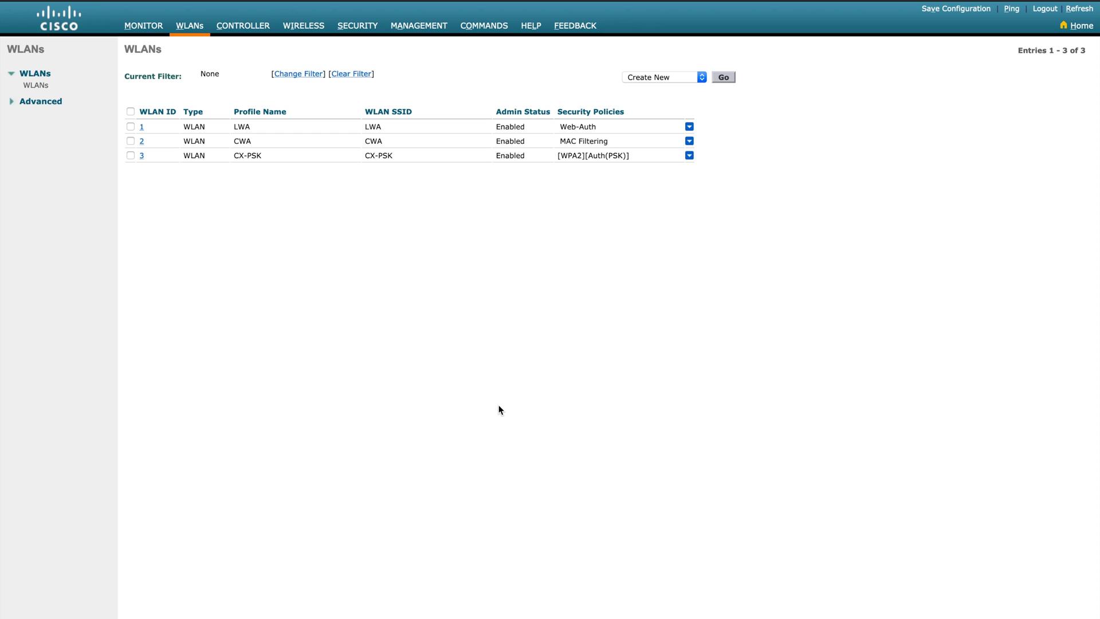
double_click(372, 130)
Step: Edit WLAN ID 1 'LWA' and review its Layer 2 (None) and Layer 3 security settings
double_click(241, 129)
double_click(374, 127)
left_click(229, 319)
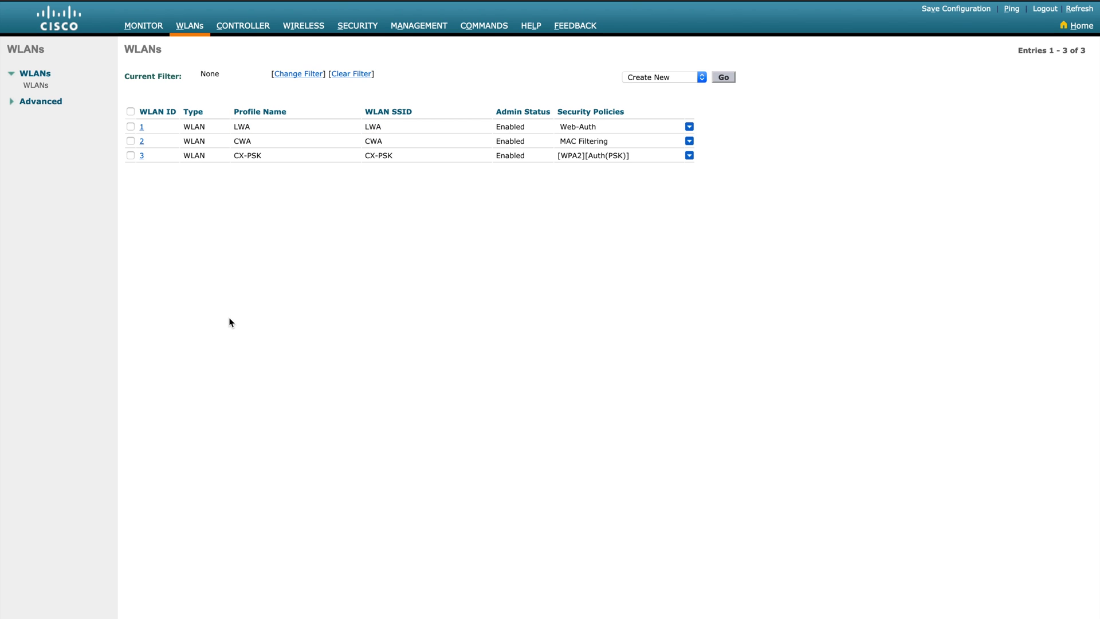
left_click(142, 127)
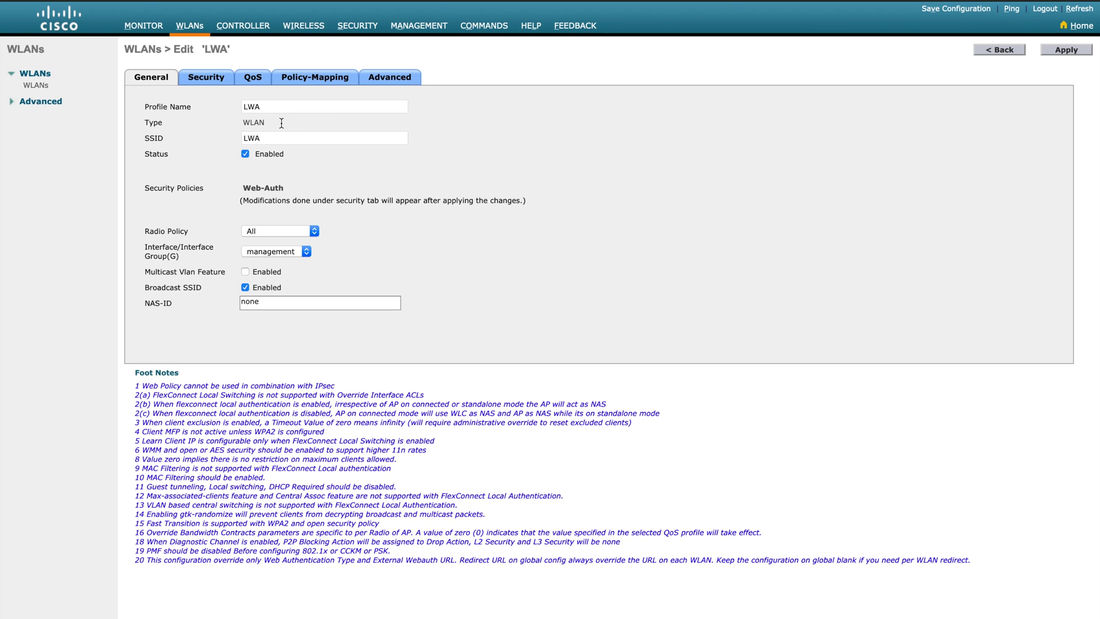
double_click(275, 107)
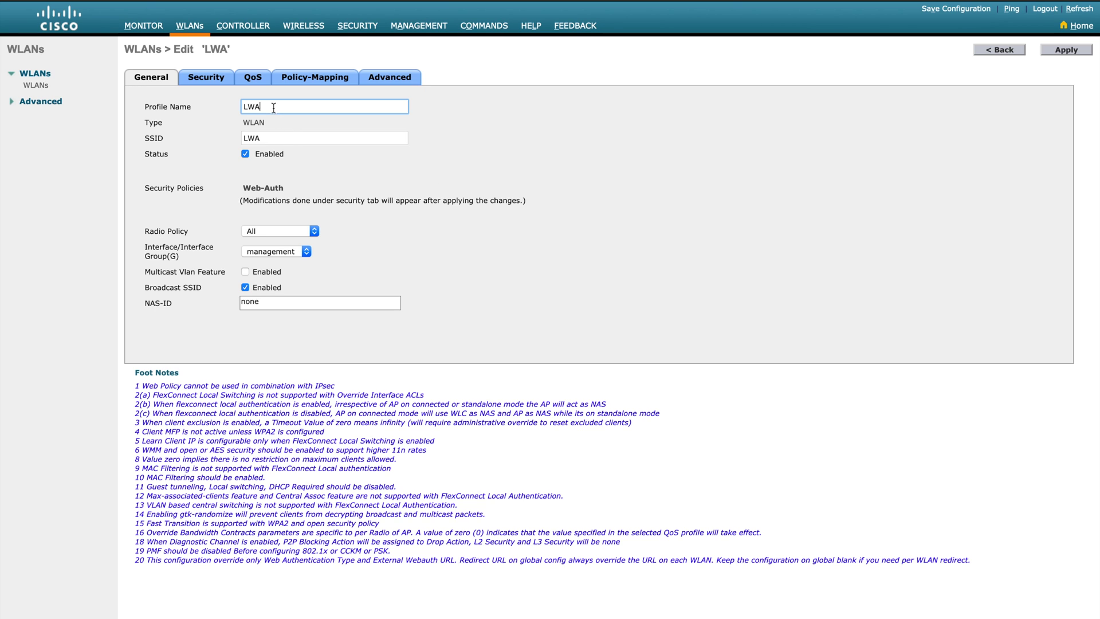
left_click(206, 79)
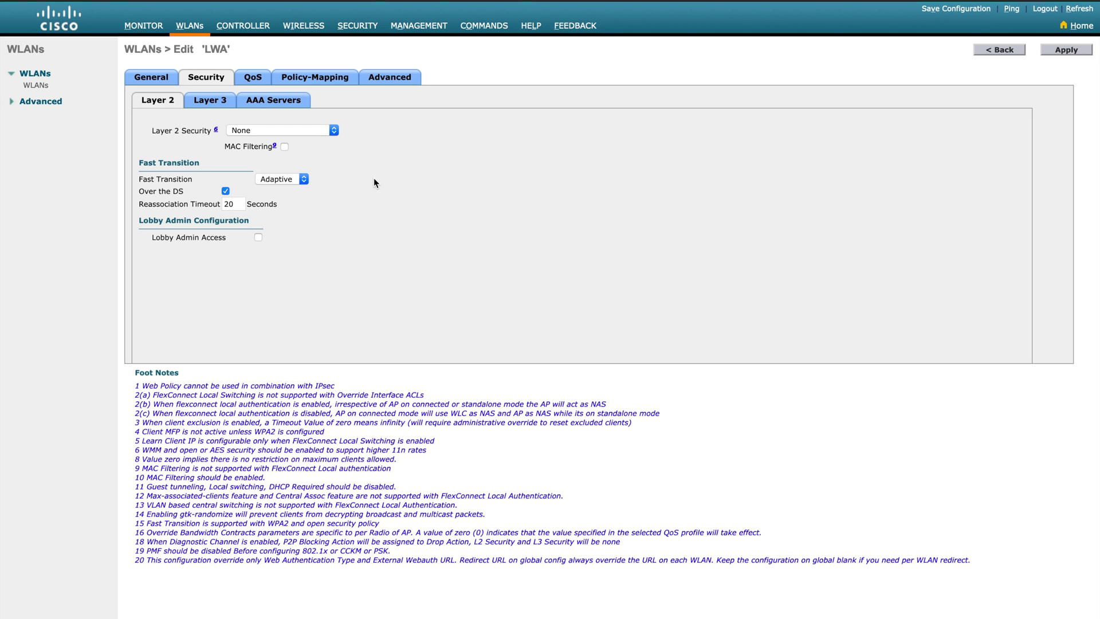
left_click(209, 101)
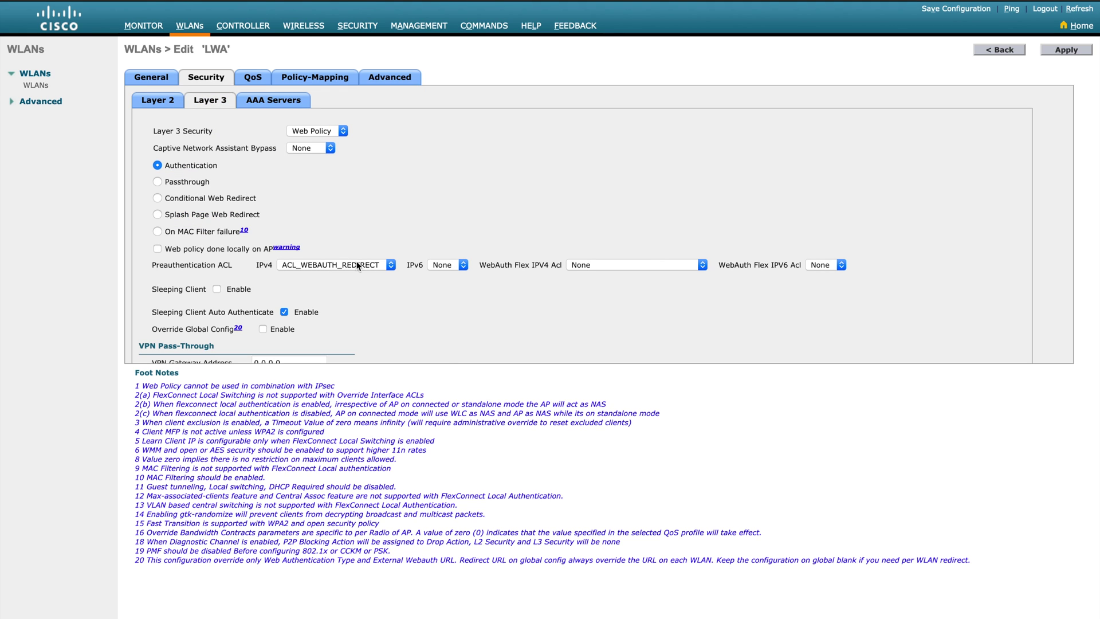
Step: Keep ACL_WEBAUTH_REDIRECT as the IPv4 pre-auth ACL, then review the AAA Servers and Advanced tabs
left_click(392, 265)
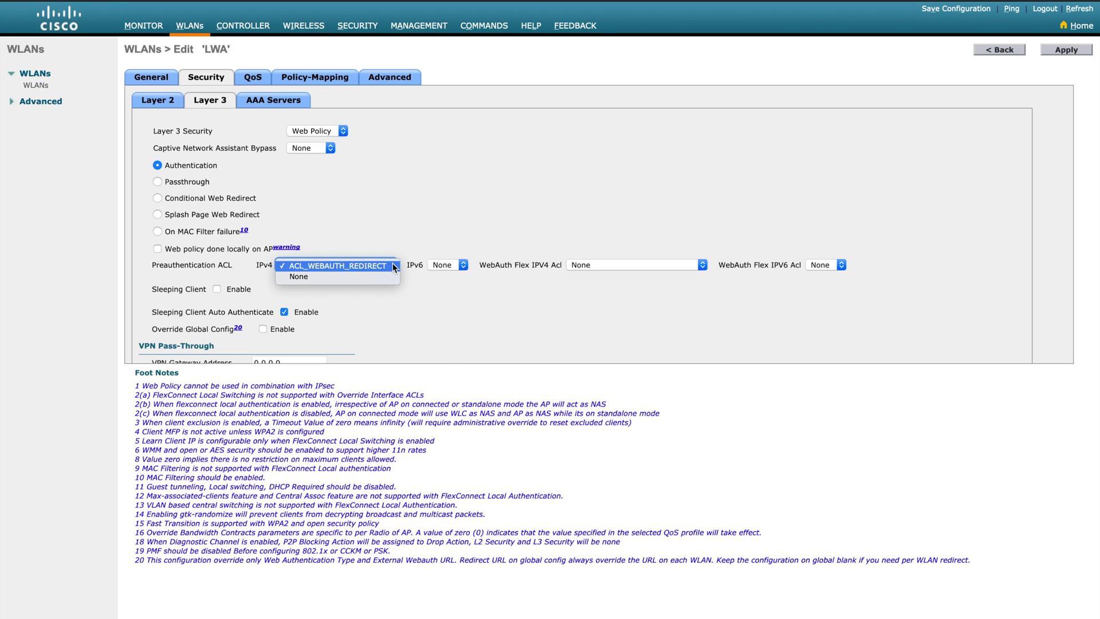
left_click(444, 296)
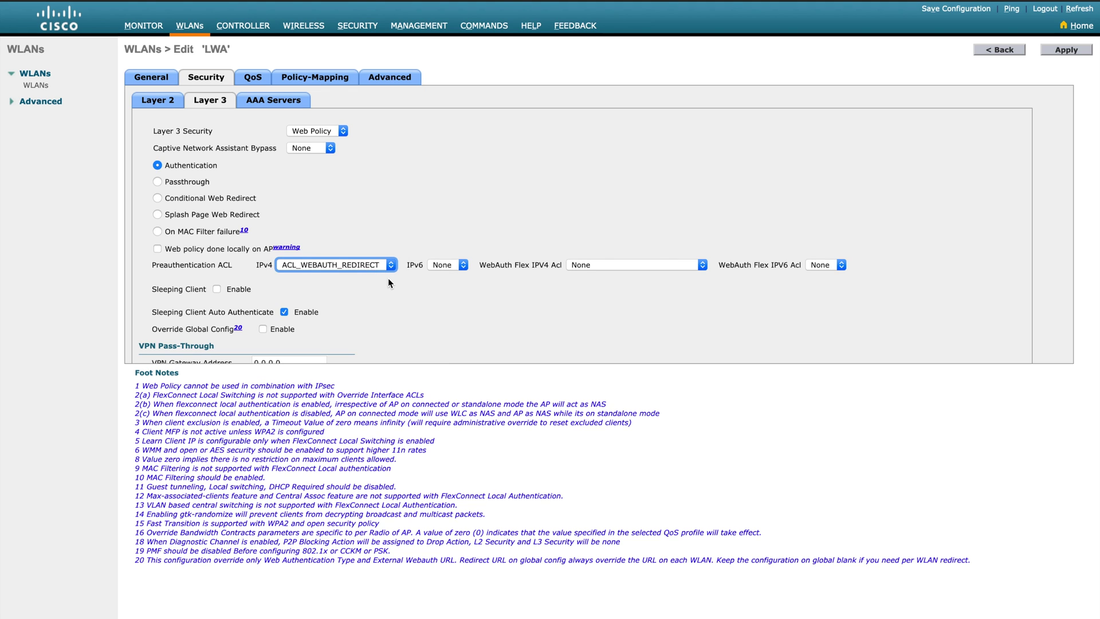
scroll(388, 279, "down", 1)
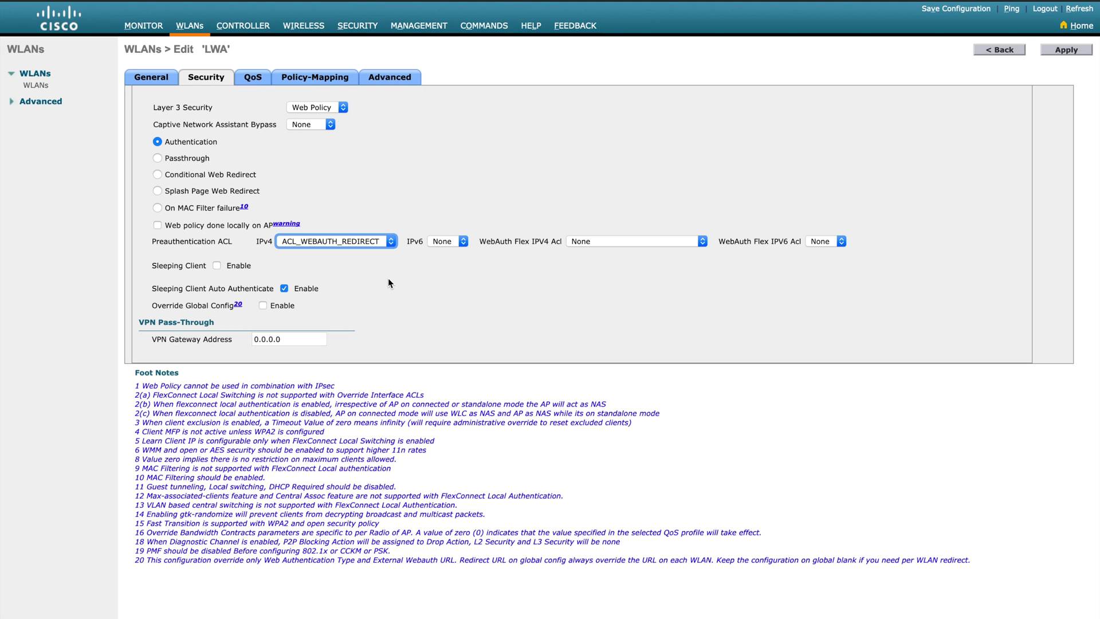
scroll(389, 282, "up", 1)
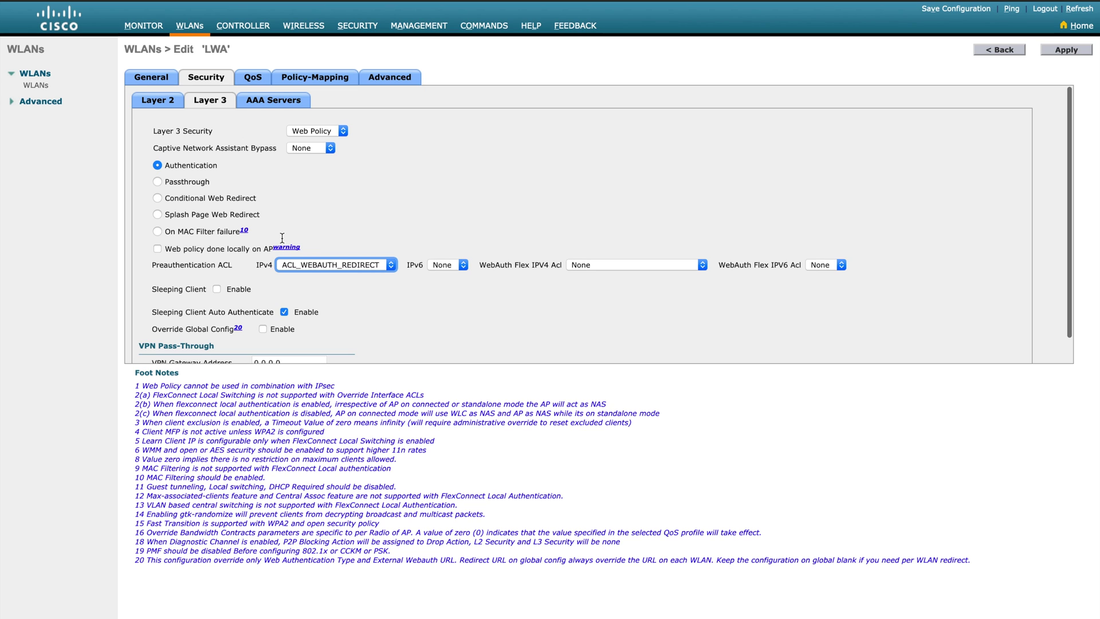
left_click(280, 101)
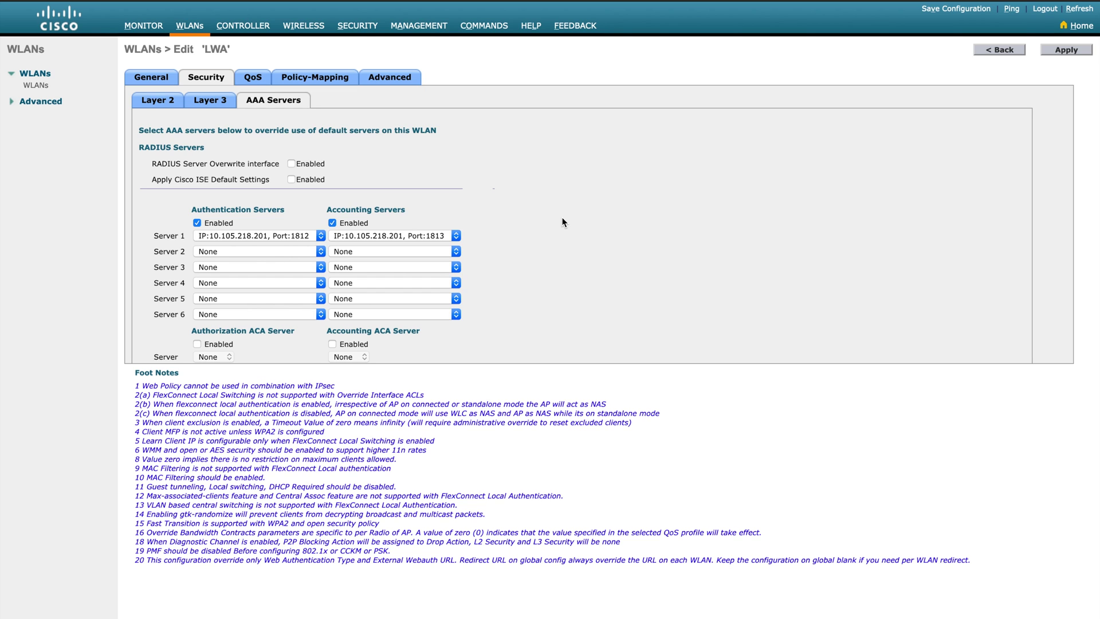
left_click(395, 81)
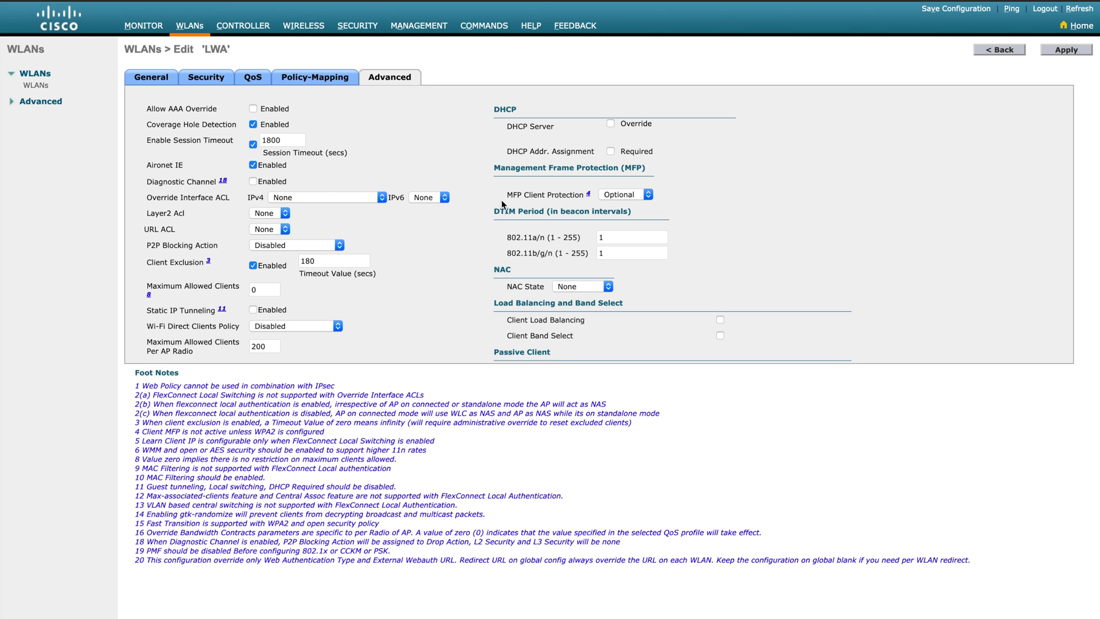
Step: Return to LWA's Security tab and check Layer 2 Security, leaving it None
left_click(204, 85)
left_click(278, 130)
Step: Confirm Layer 2 Security stays None and look over the Layer 3 Web Policy settings
left_click(459, 143)
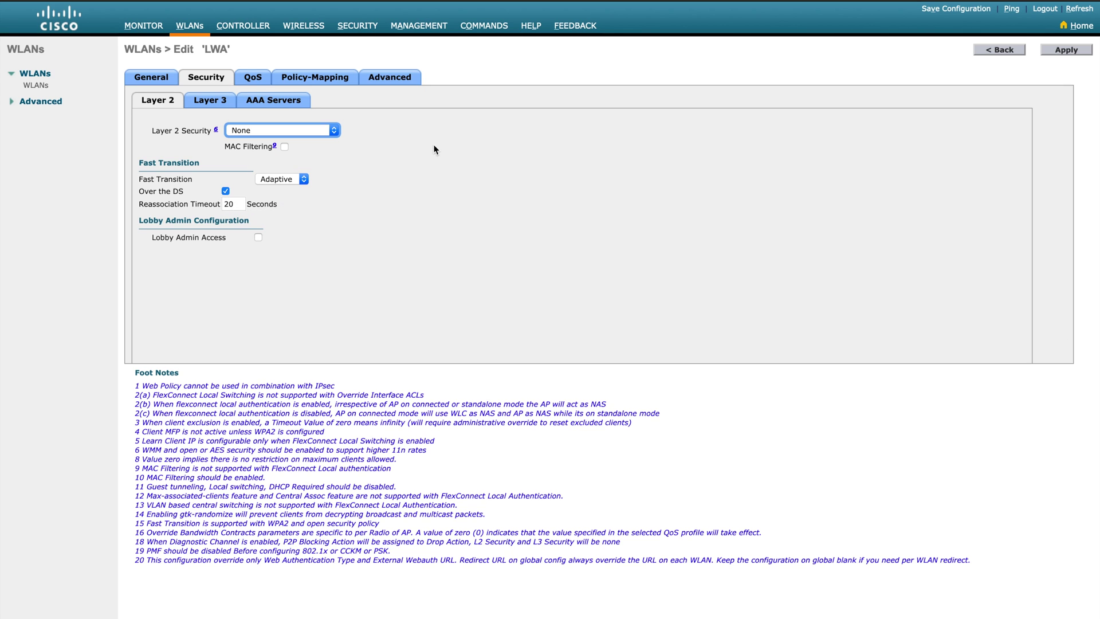
left_click(210, 99)
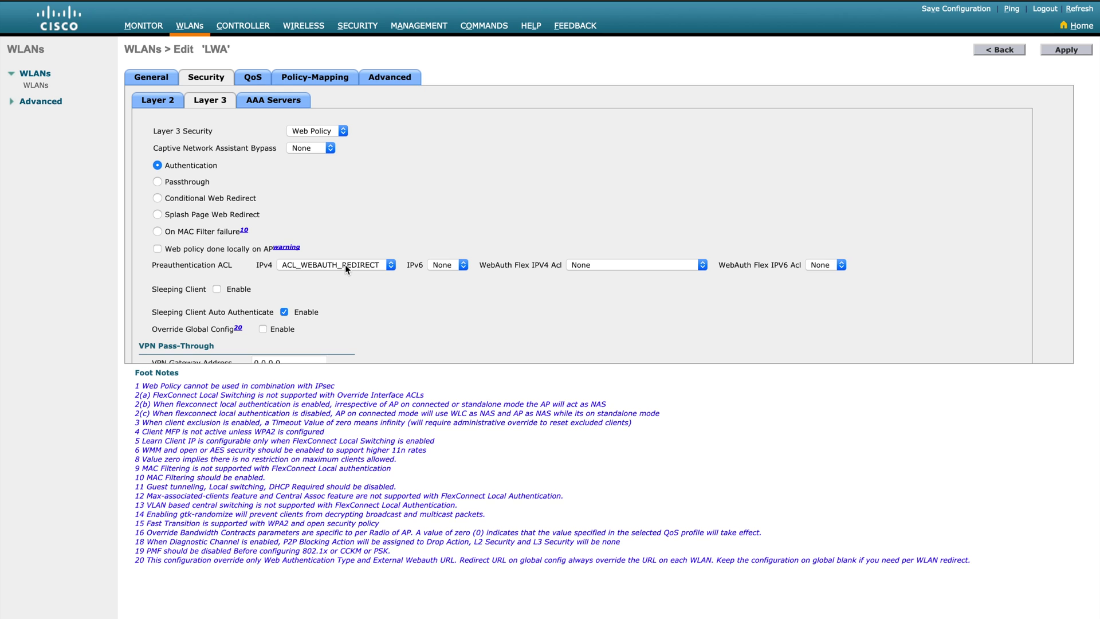
scroll(345, 264, "down", 2)
scroll(345, 265, "up", 2)
Step: Set Server 1 to 10.105.218.201 for authentication (1812) and accounting (1813), then apply and confirm
left_click(262, 98)
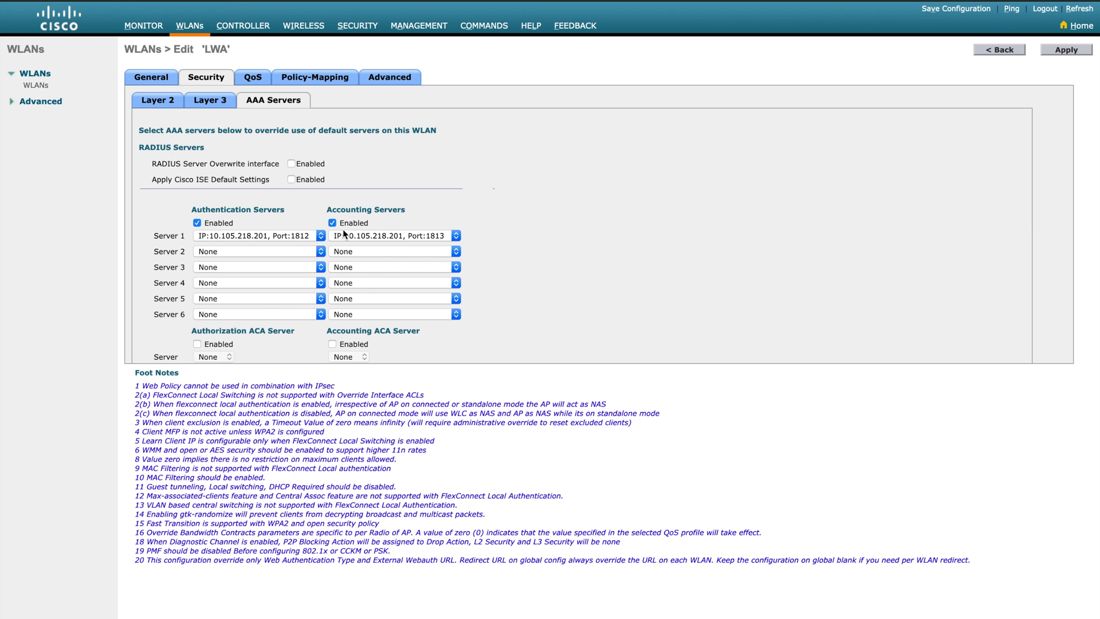
left_click(373, 238)
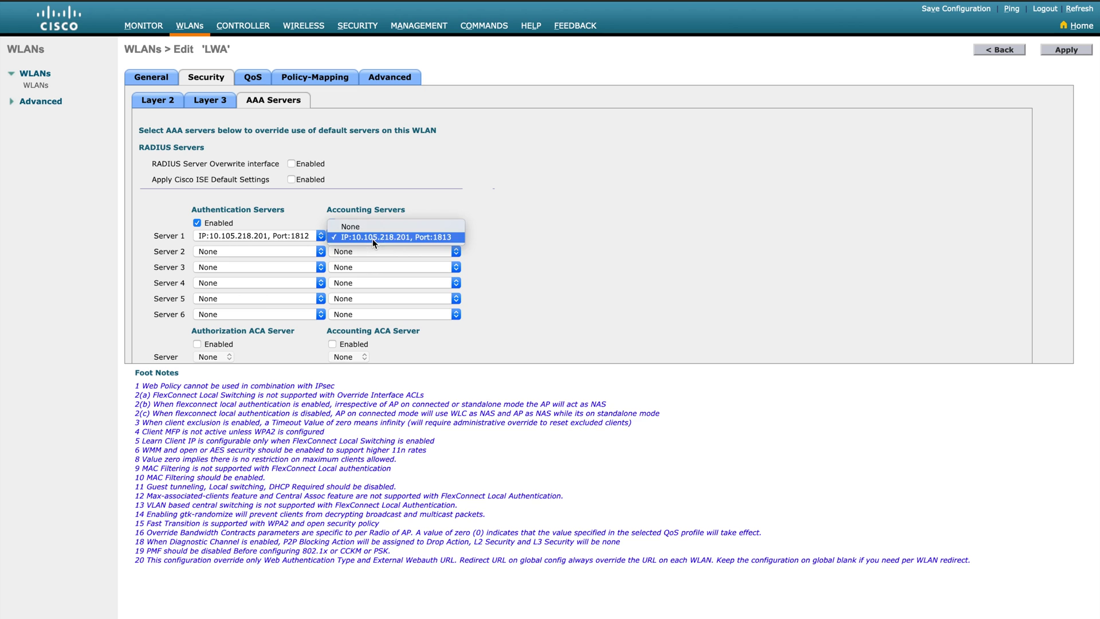
left_click(366, 226)
left_click(320, 236)
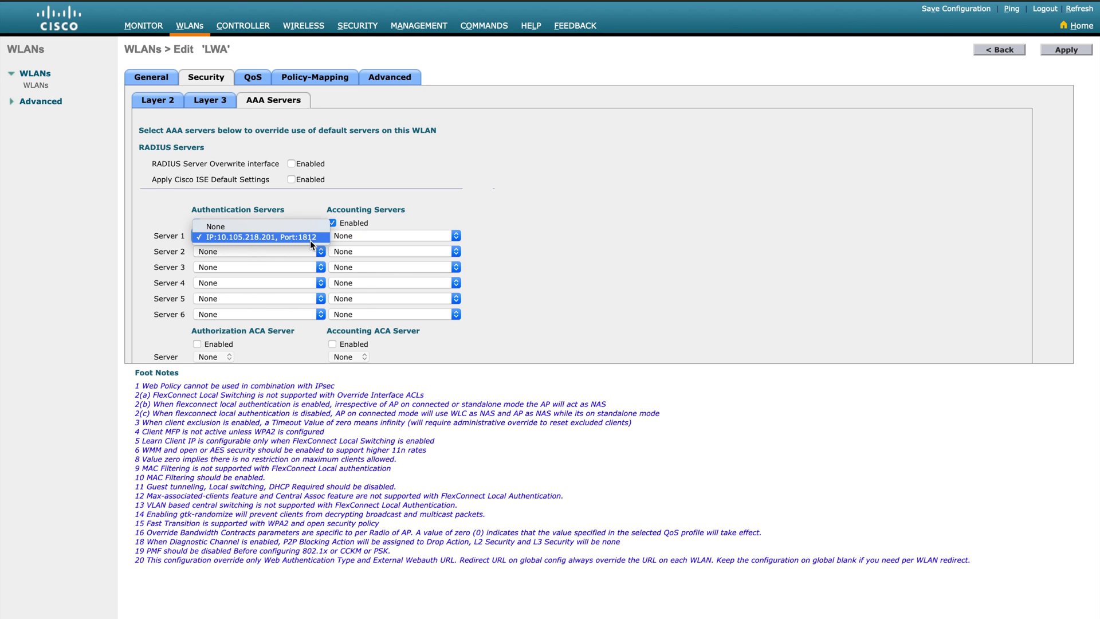
left_click(294, 228)
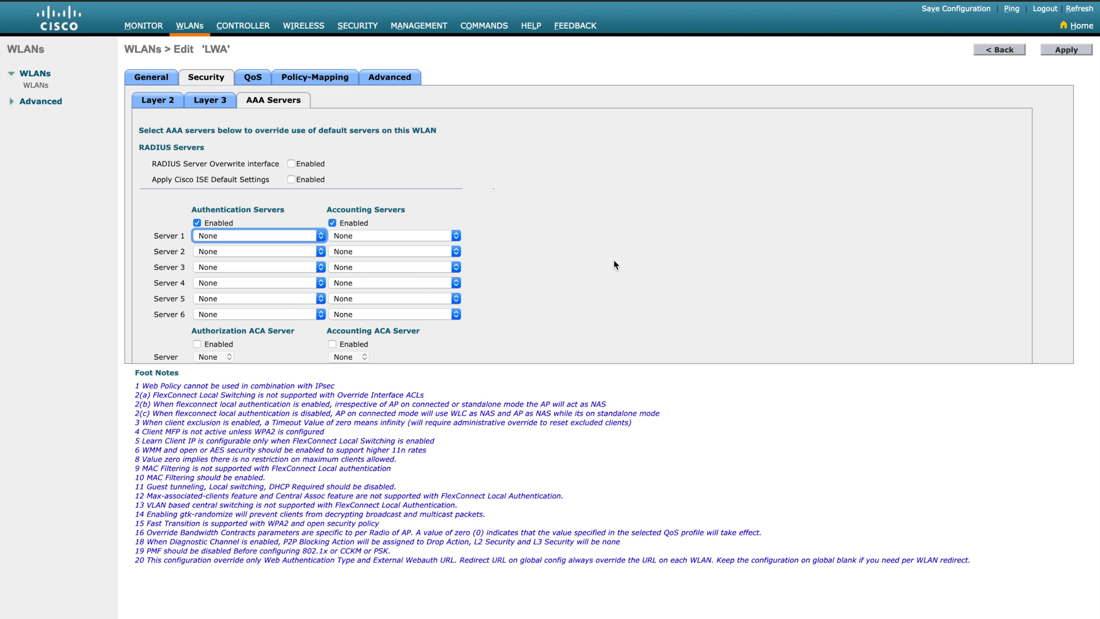
left_click(287, 238)
left_click(285, 250)
left_click(377, 234)
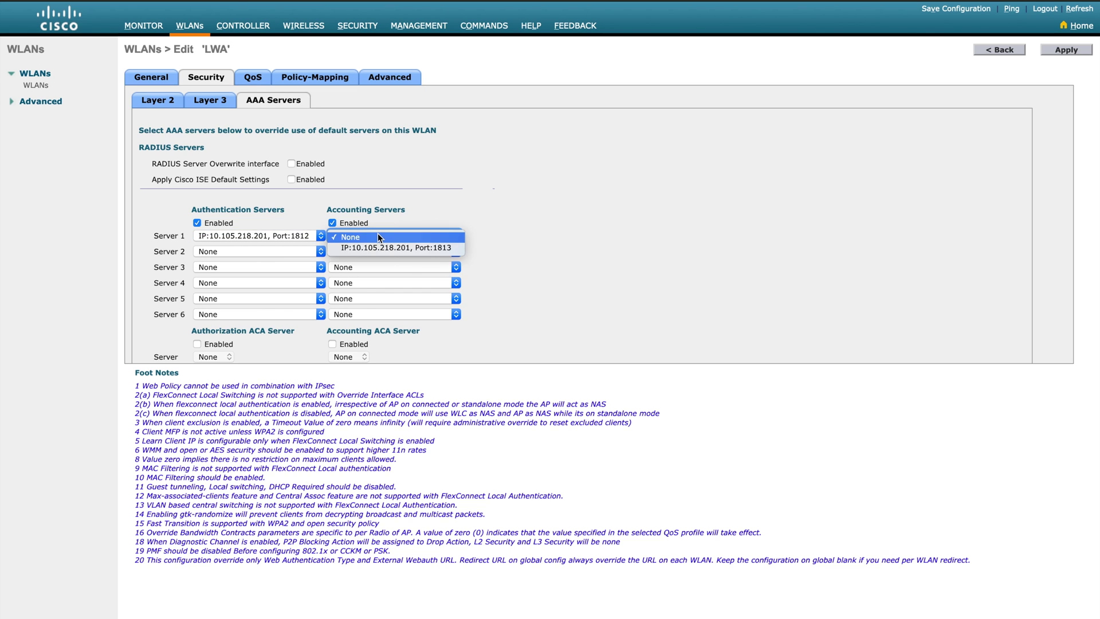
left_click(384, 251)
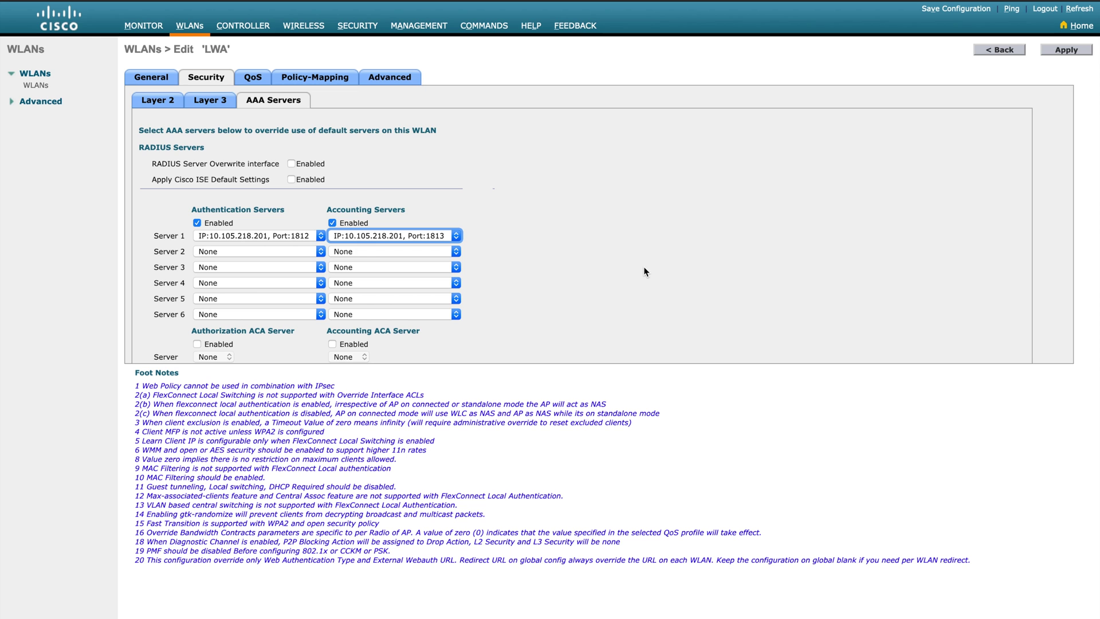
left_click(1066, 50)
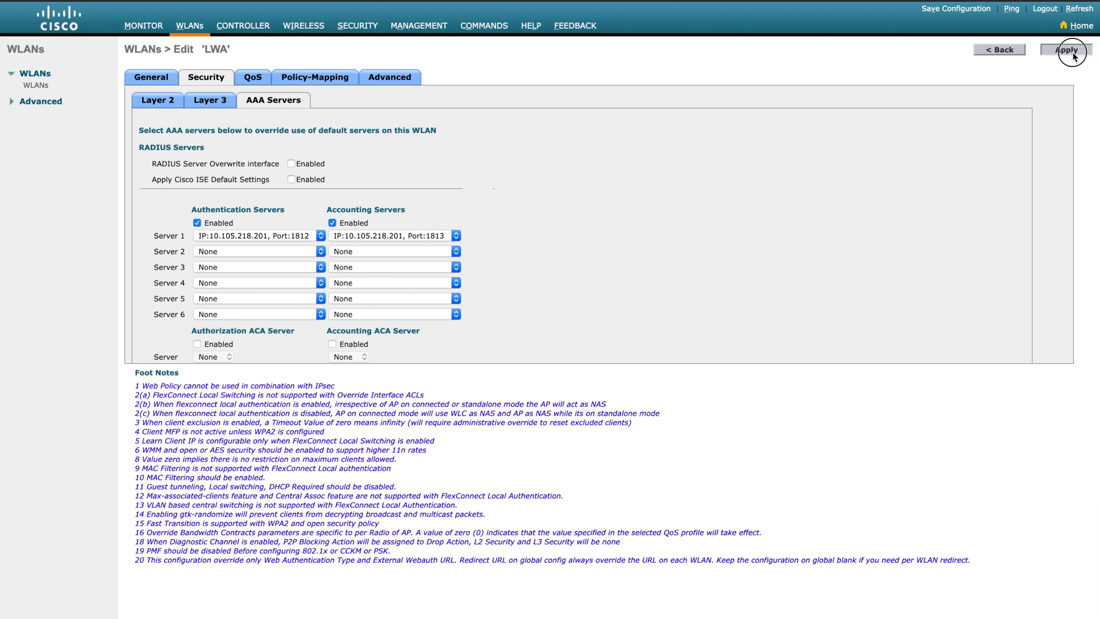
left_click(842, 256)
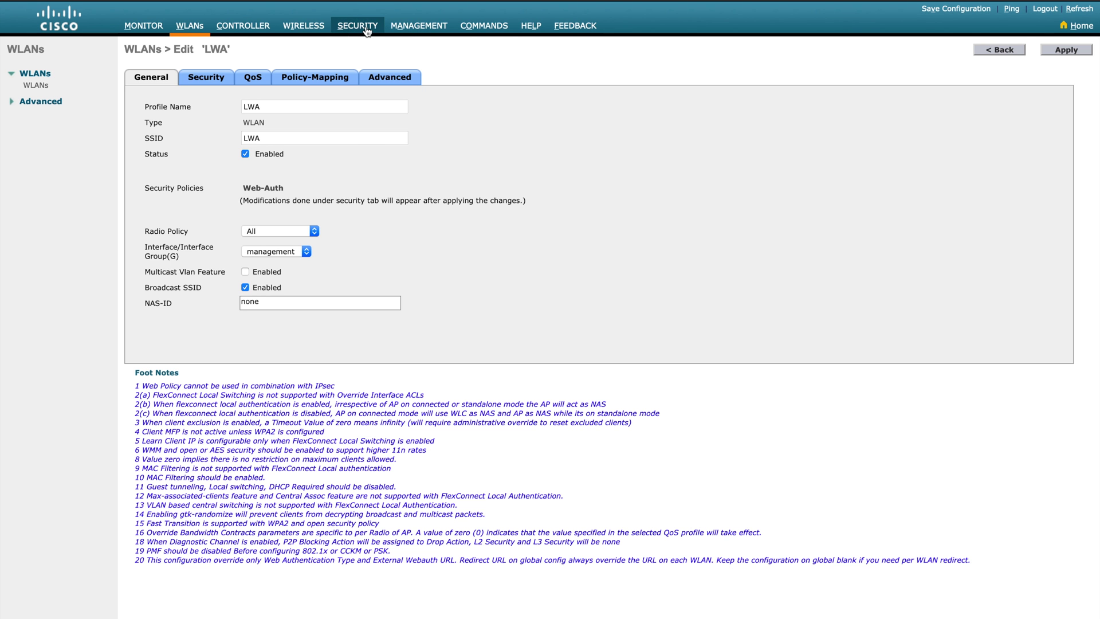
Step: Check the RADIUS authentication and accounting server lists for 10.105.218.201 on ports 1812 and 1813
left_click(368, 31)
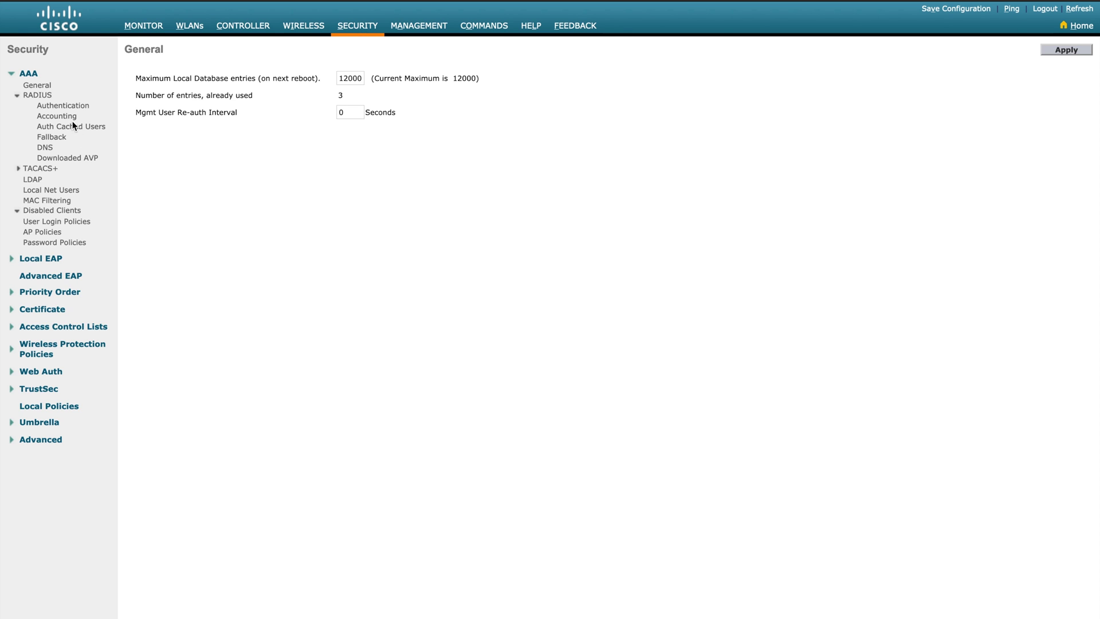
left_click(63, 106)
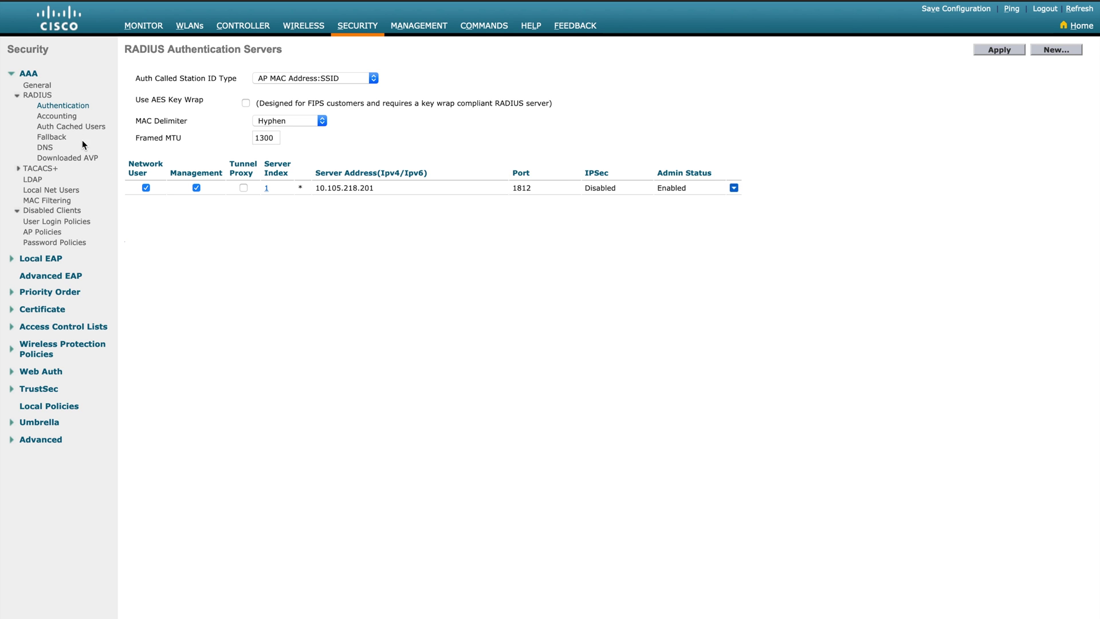
left_click(56, 116)
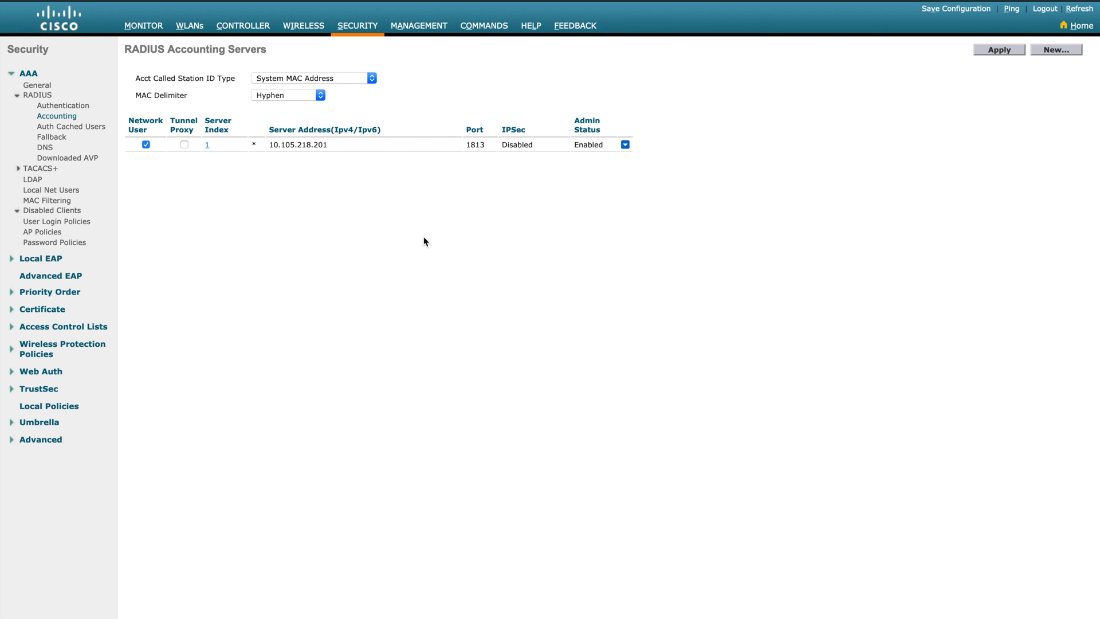
left_click(90, 327)
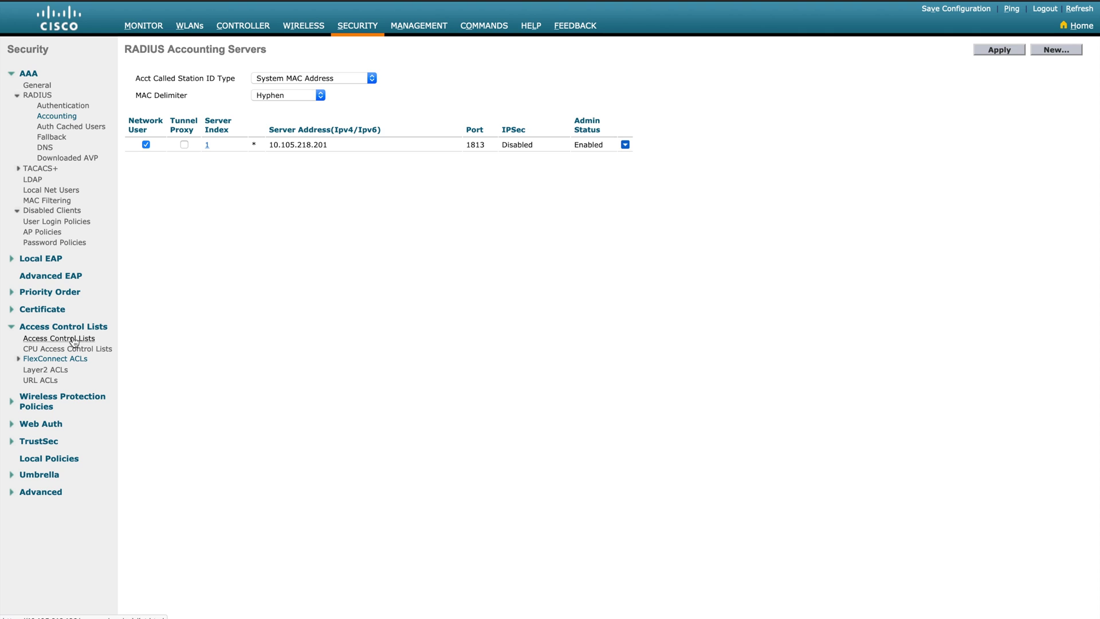
Step: Open ACL_WEBAUTH_REDIRECT and point out its DHCP Server, DHCP Client and DNS rule source ports
left_click(74, 340)
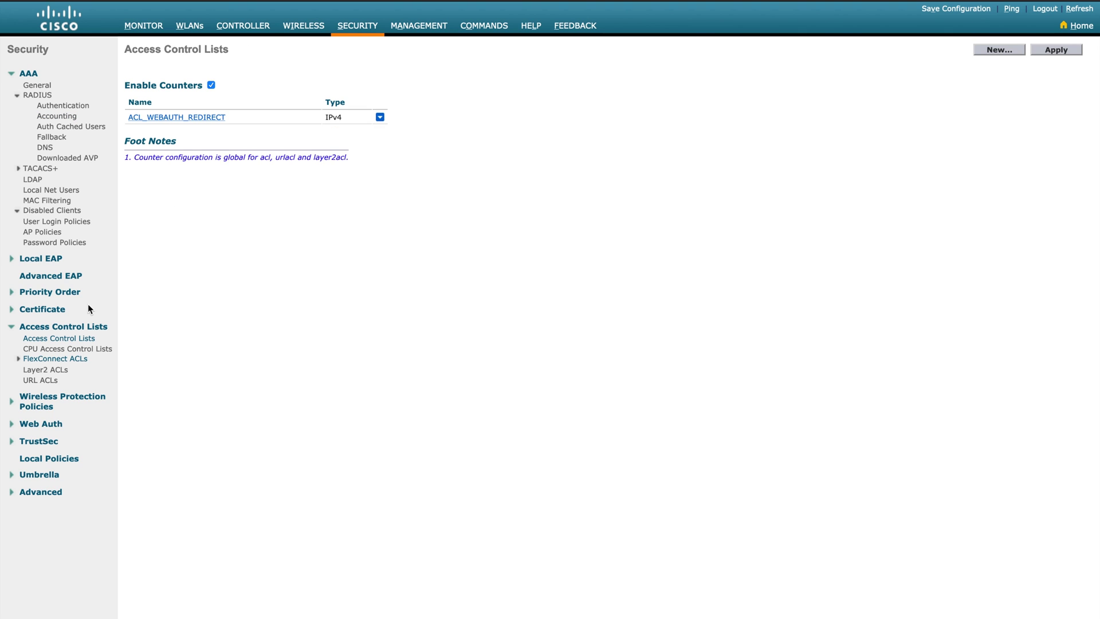
left_click(177, 115)
double_click(273, 101)
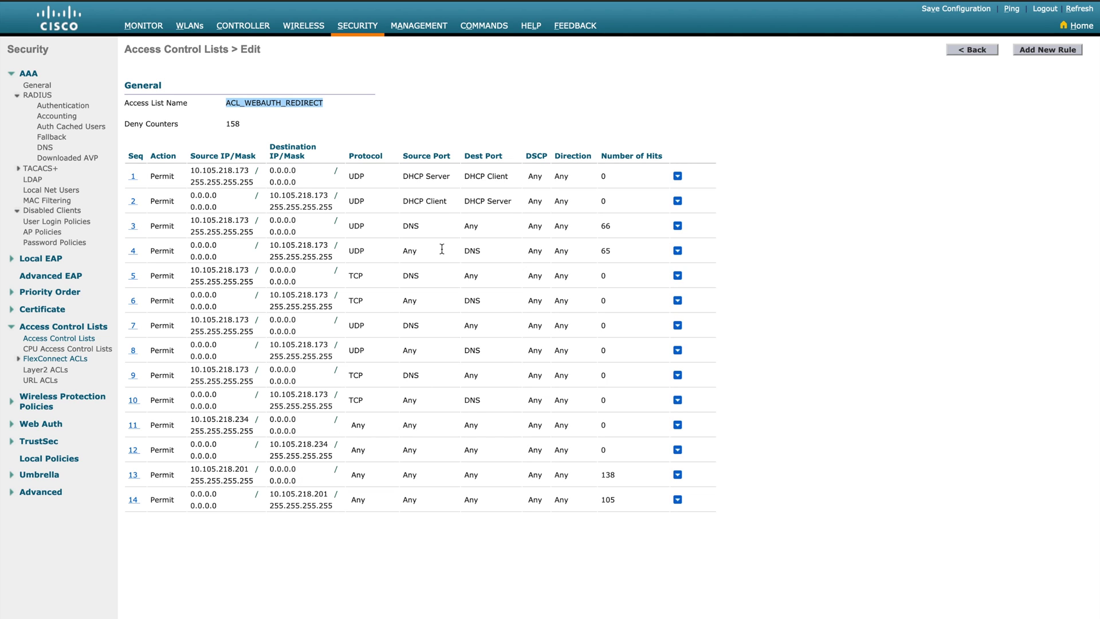
triple_click(425, 176)
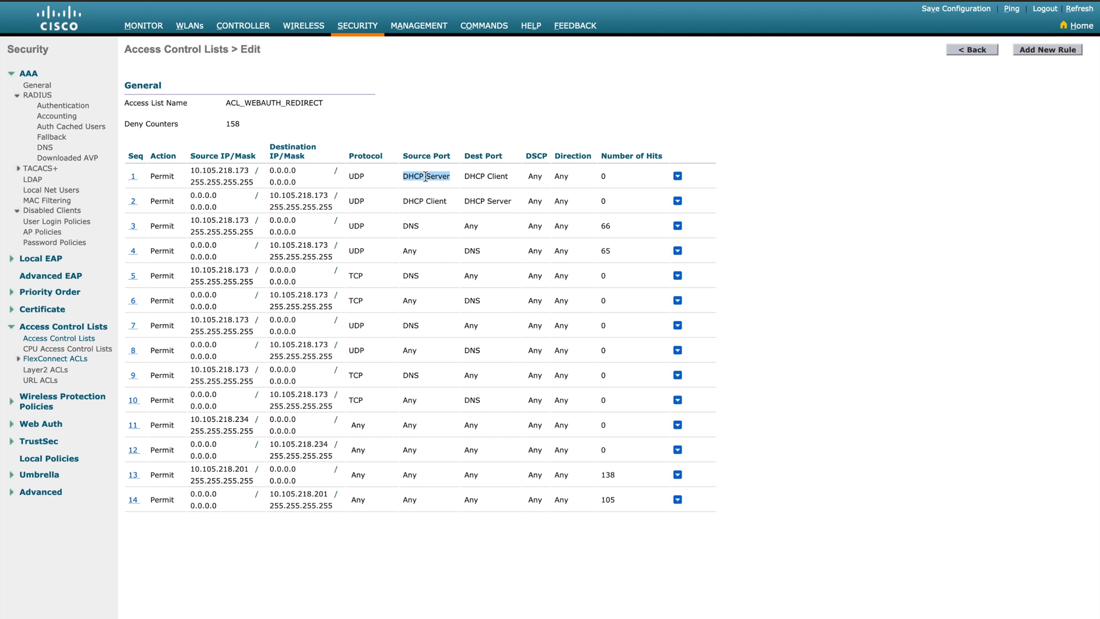
triple_click(423, 204)
triple_click(410, 225)
triple_click(410, 277)
double_click(225, 422)
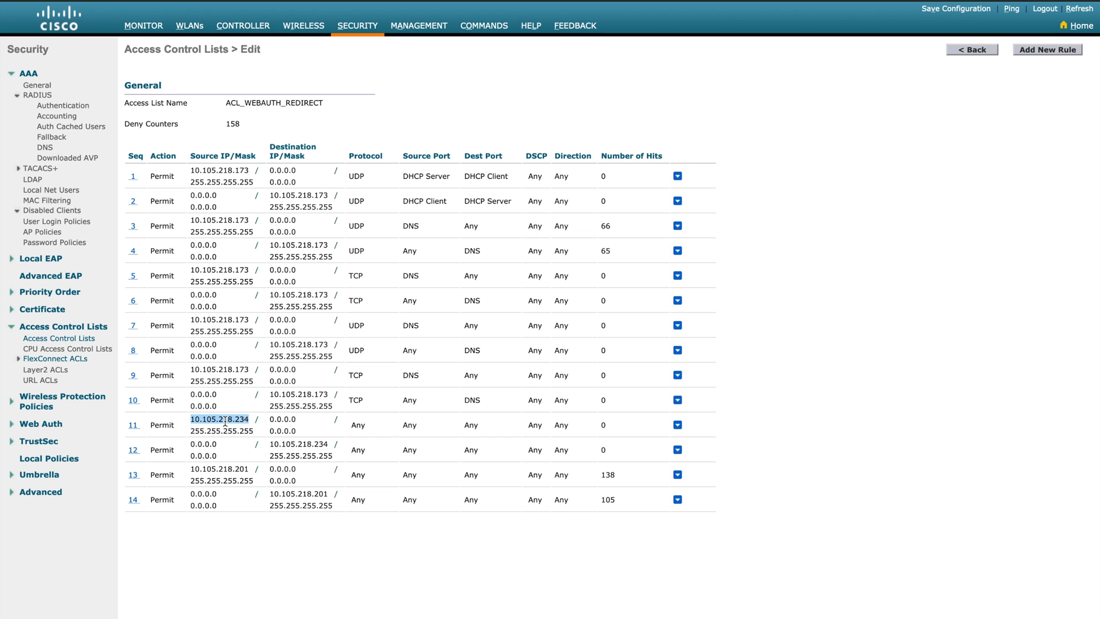
left_click(265, 440)
left_click_drag(155, 425, 174, 425)
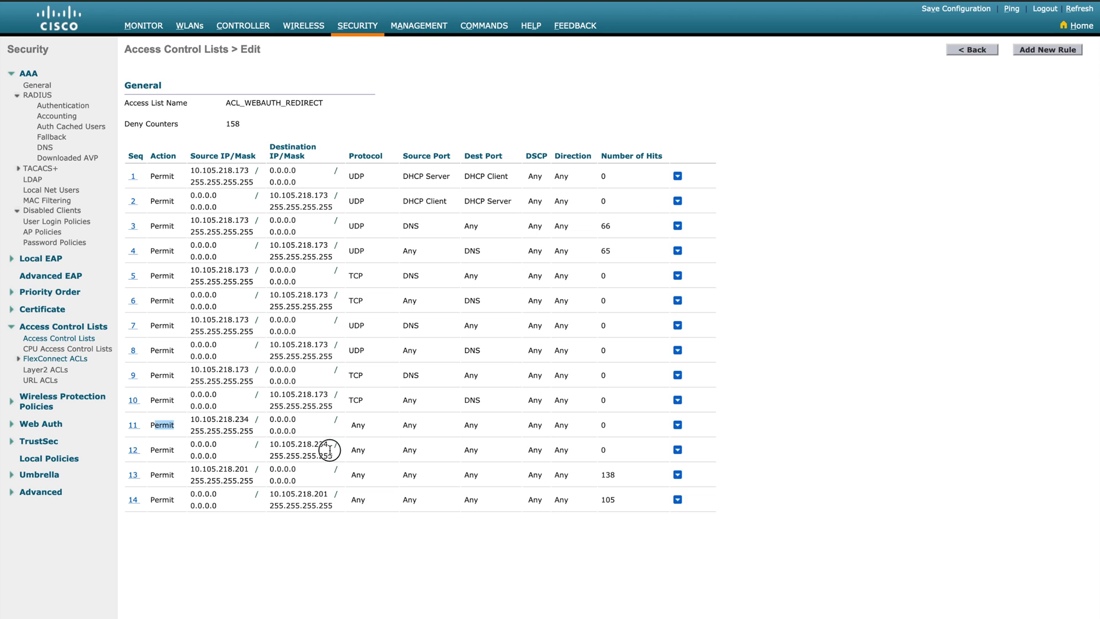
left_click(235, 419)
double_click(240, 419)
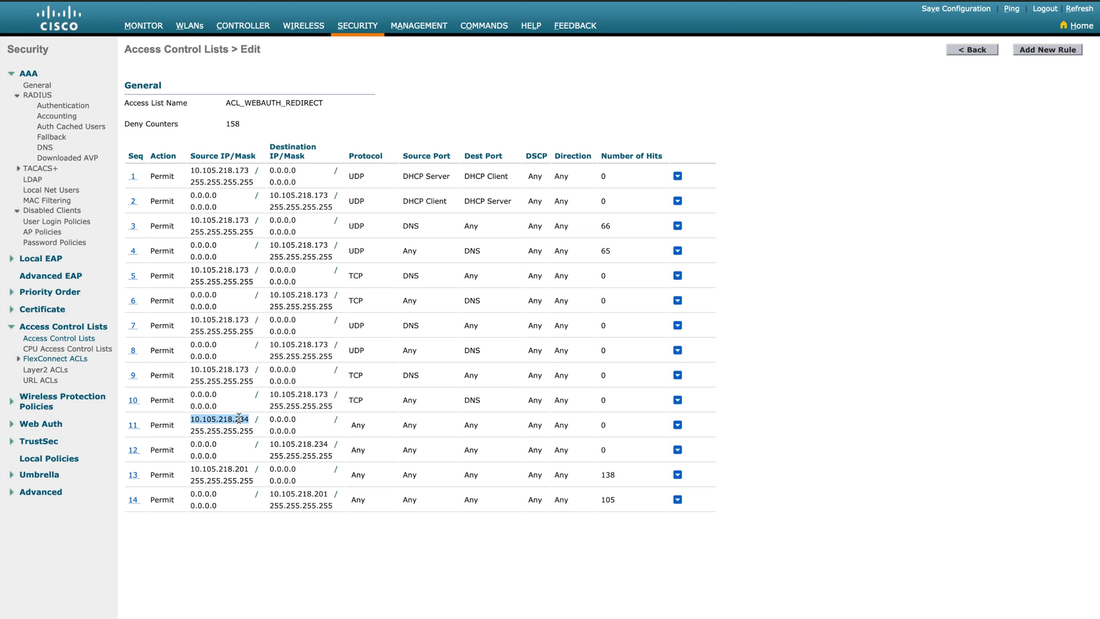
double_click(234, 469)
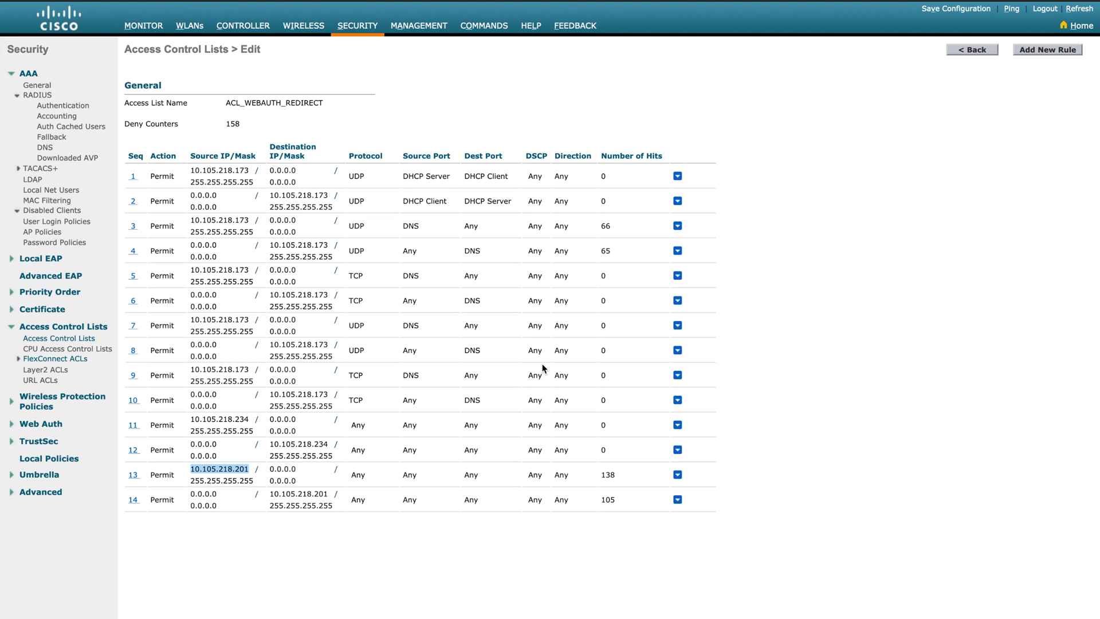
double_click(429, 176)
triple_click(429, 176)
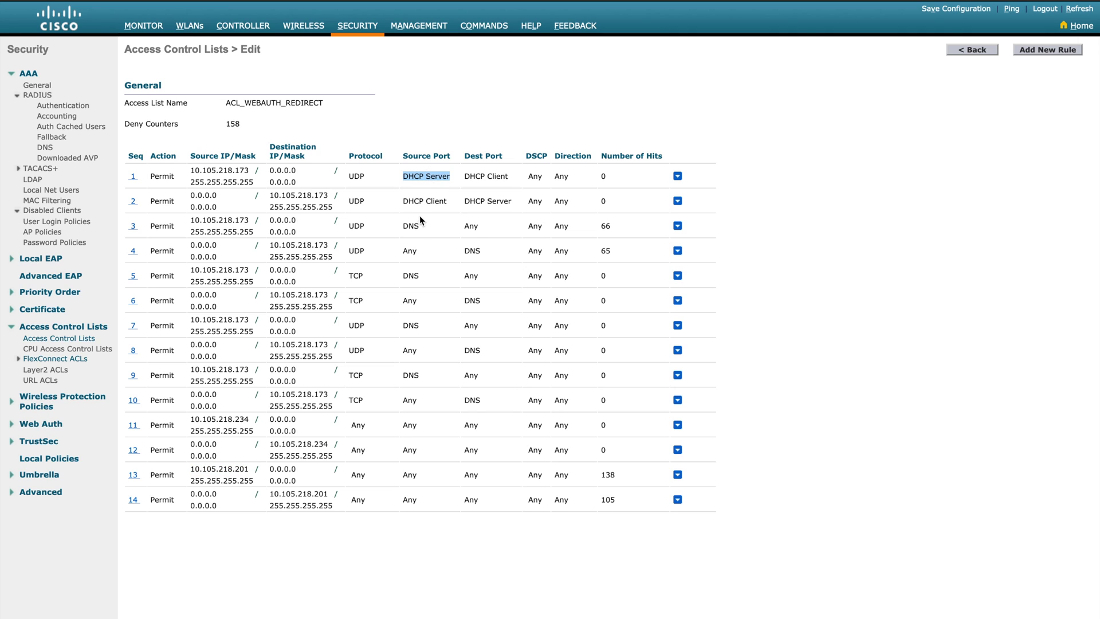
double_click(417, 224)
double_click(237, 419)
triple_click(238, 419)
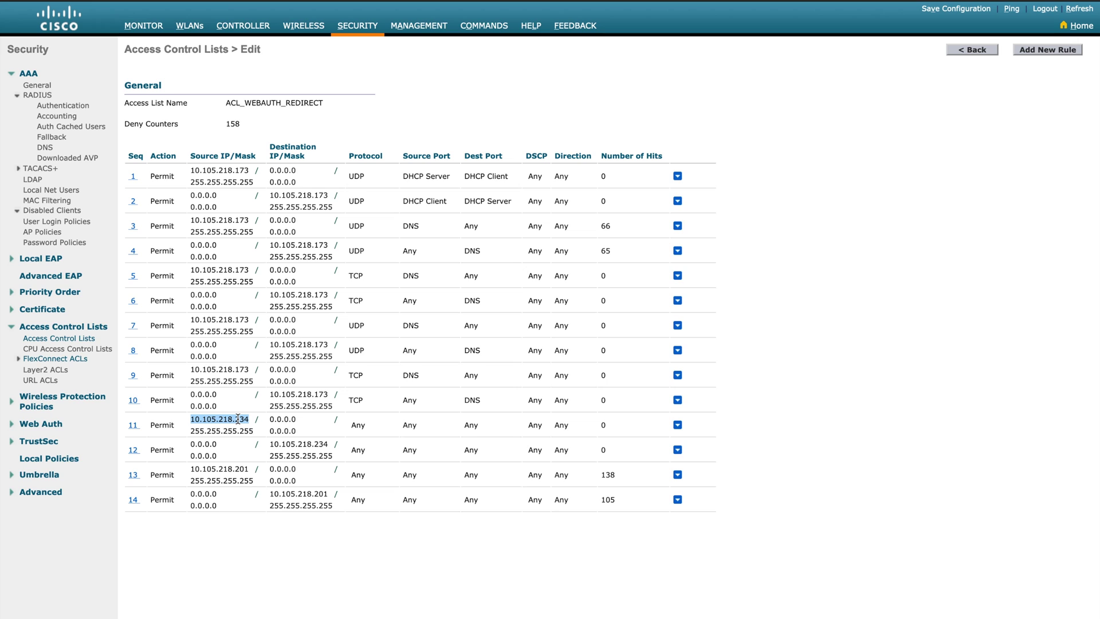
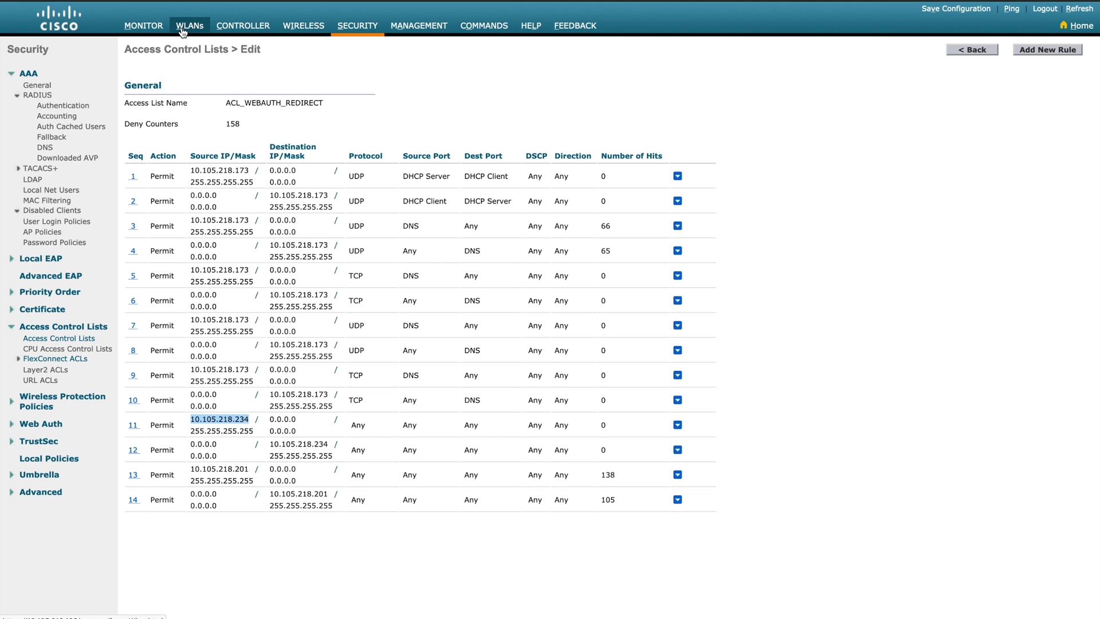
Step: Leave the ACL_WEBAUTH_REDIRECT rules and go to the WLANs list
left_click(183, 29)
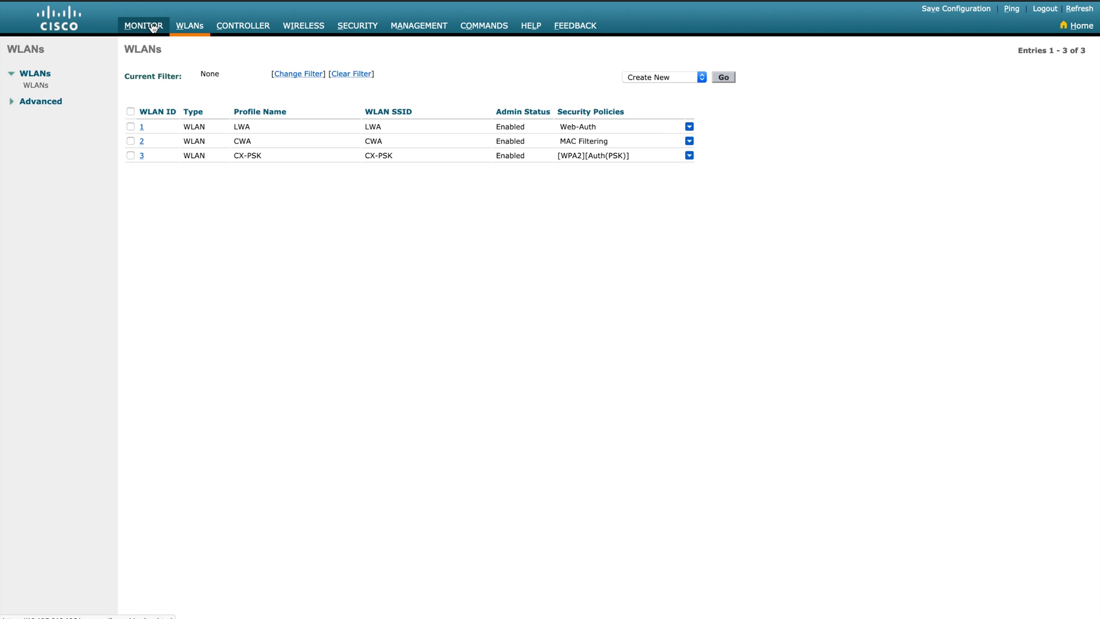
Step: After checking the LWA WLAN, switch to the controller Monitor summary page
left_click(153, 28)
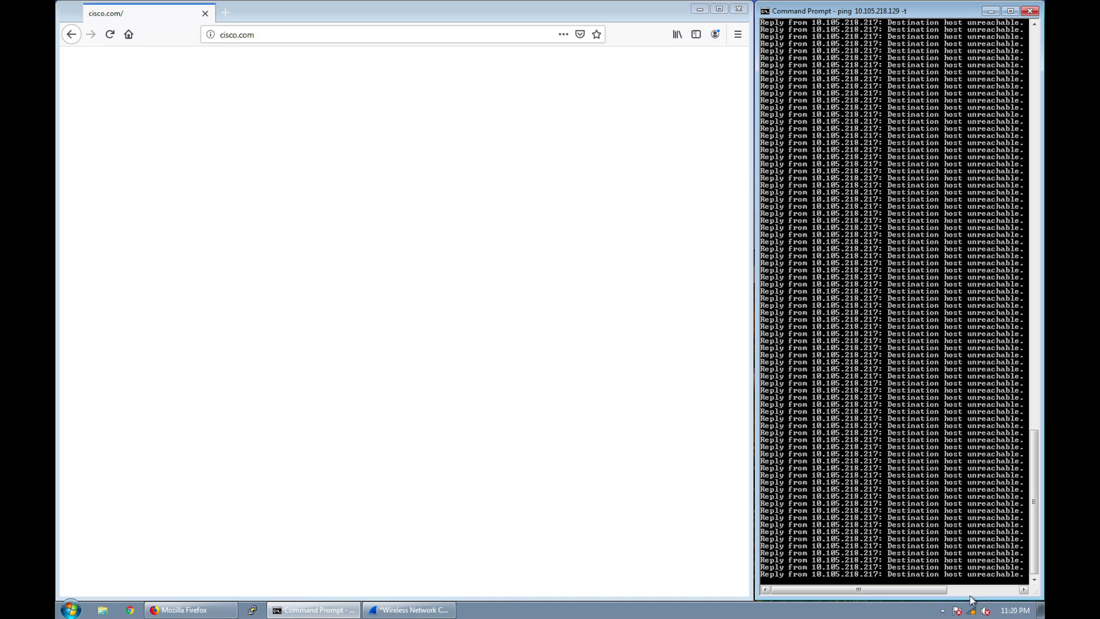
Step: Connect the laptop to the LWA wireless network and open a new Command Prompt window
mouse_move(975, 613)
left_click(975, 611)
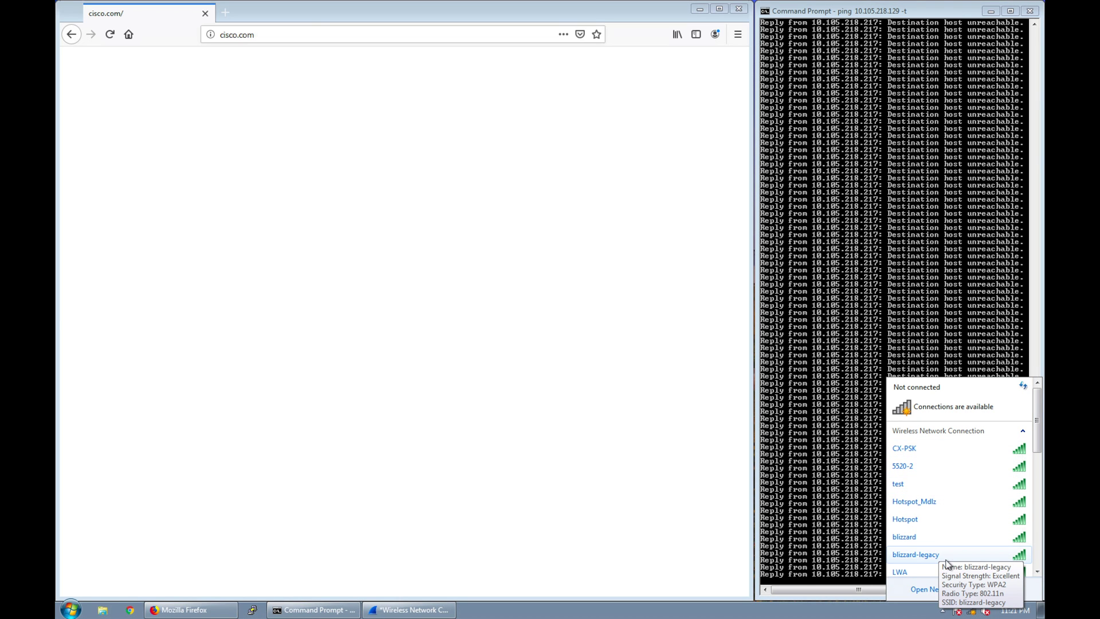
left_click(931, 569)
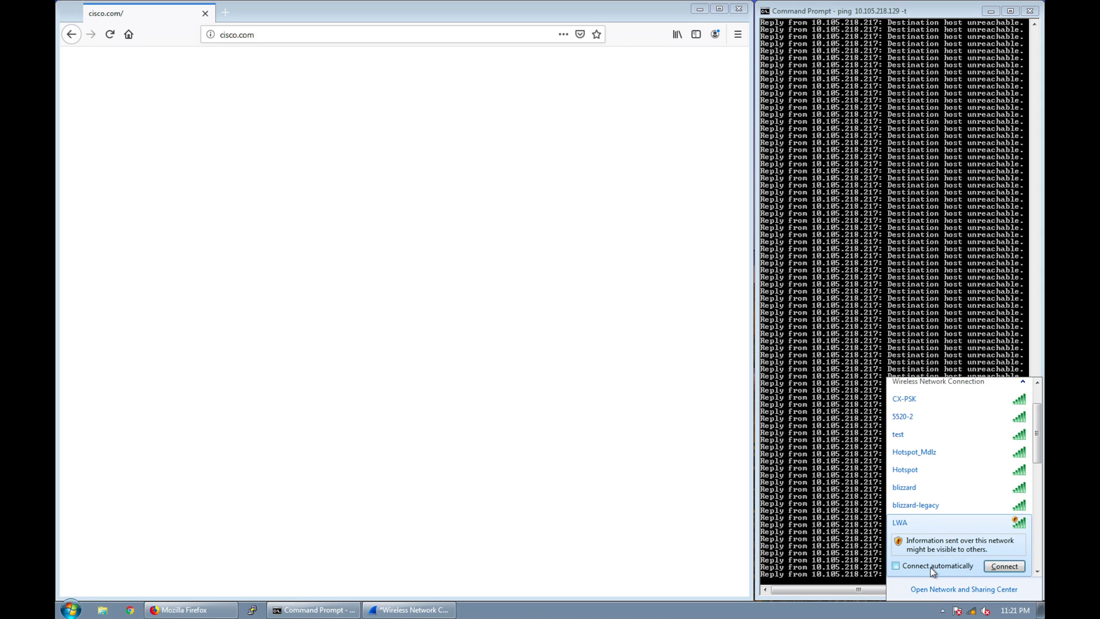
left_click(1001, 567)
left_click(851, 511)
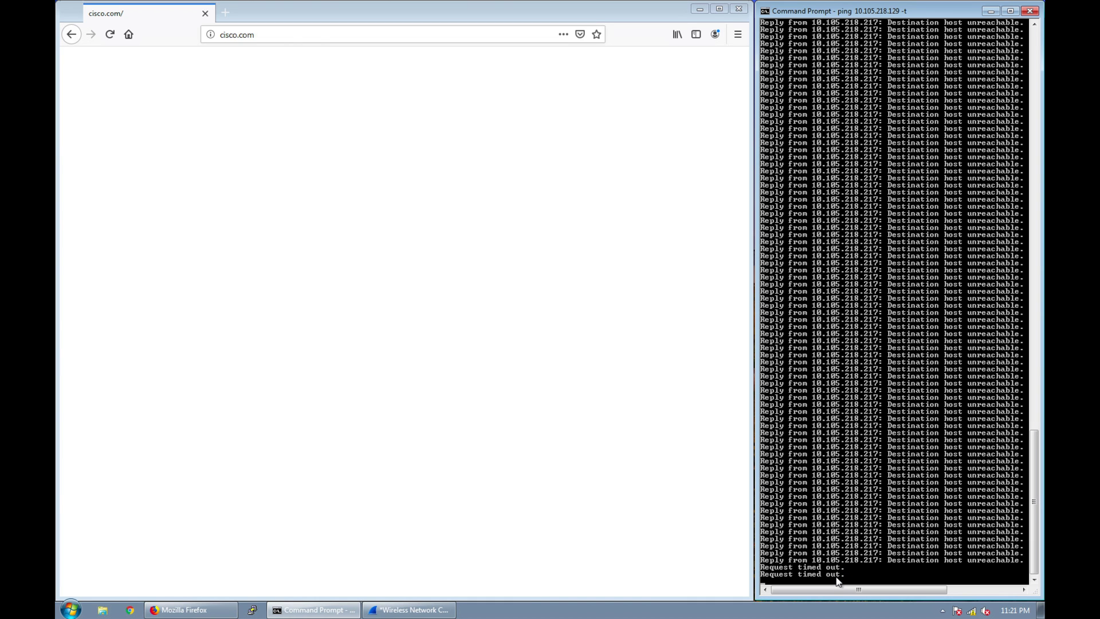
right_click(319, 611)
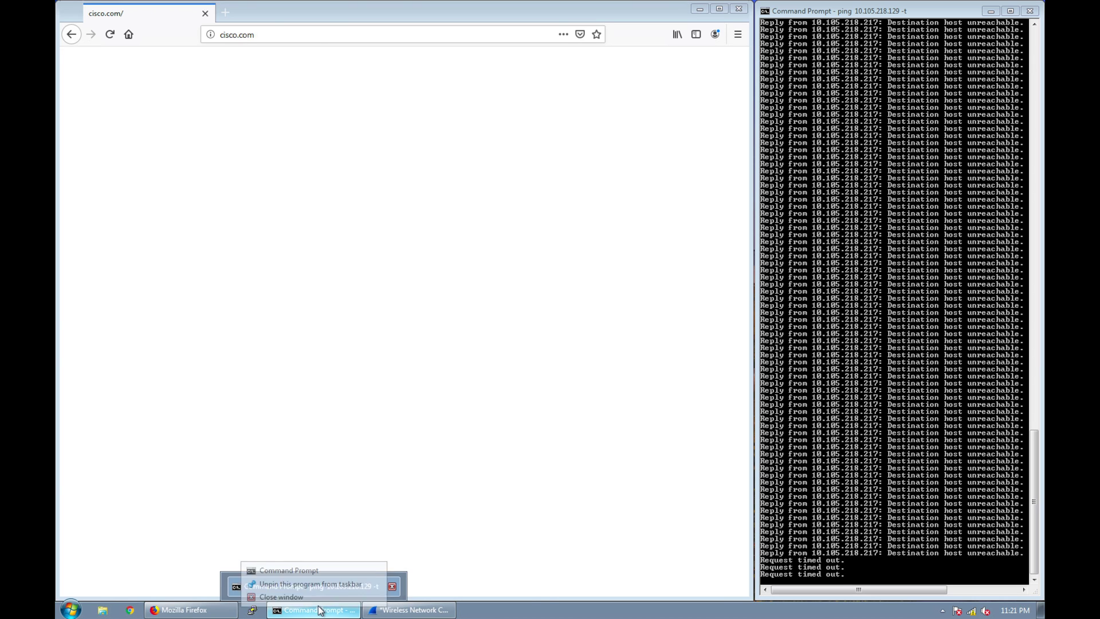
left_click(310, 570)
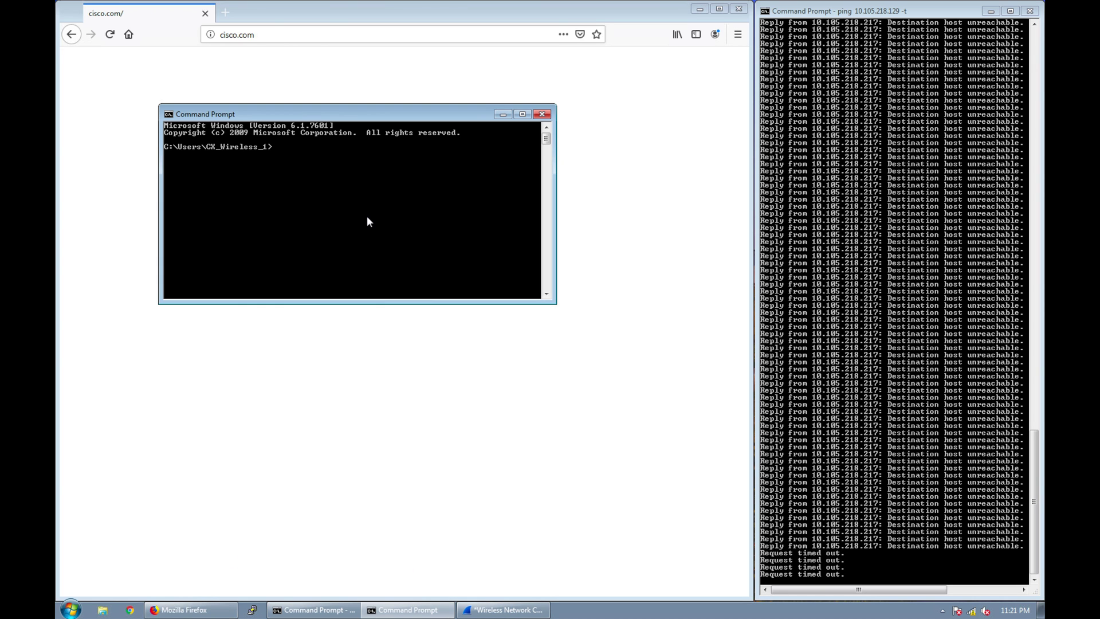
Step: Run ipconfig to confirm address 10.105.218.217 and gateway 10.105.218.129, then minimize the console
type("ipconfig")
key("Return")
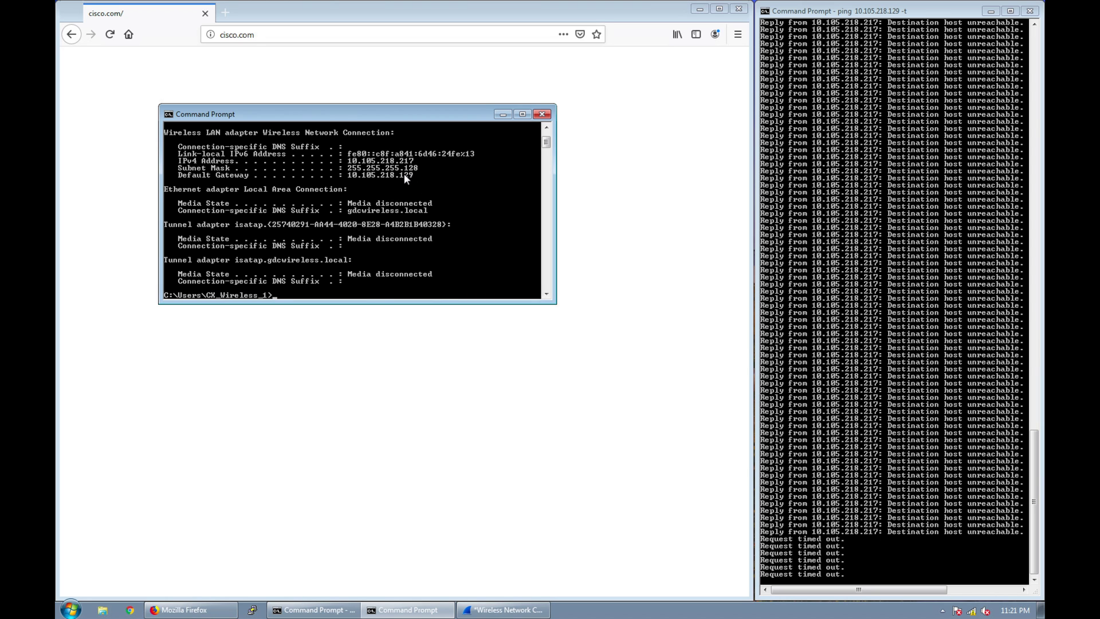
left_click(498, 118)
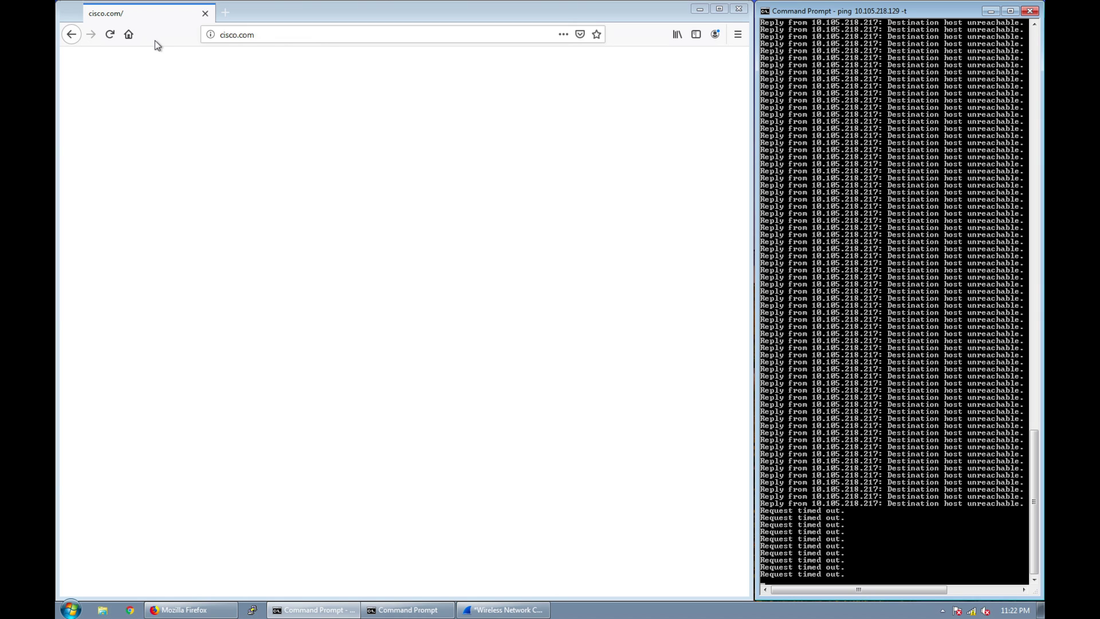
Step: Reload cisco.com so it redirects to the login page, and select its 192.0.2.1 address
left_click(108, 39)
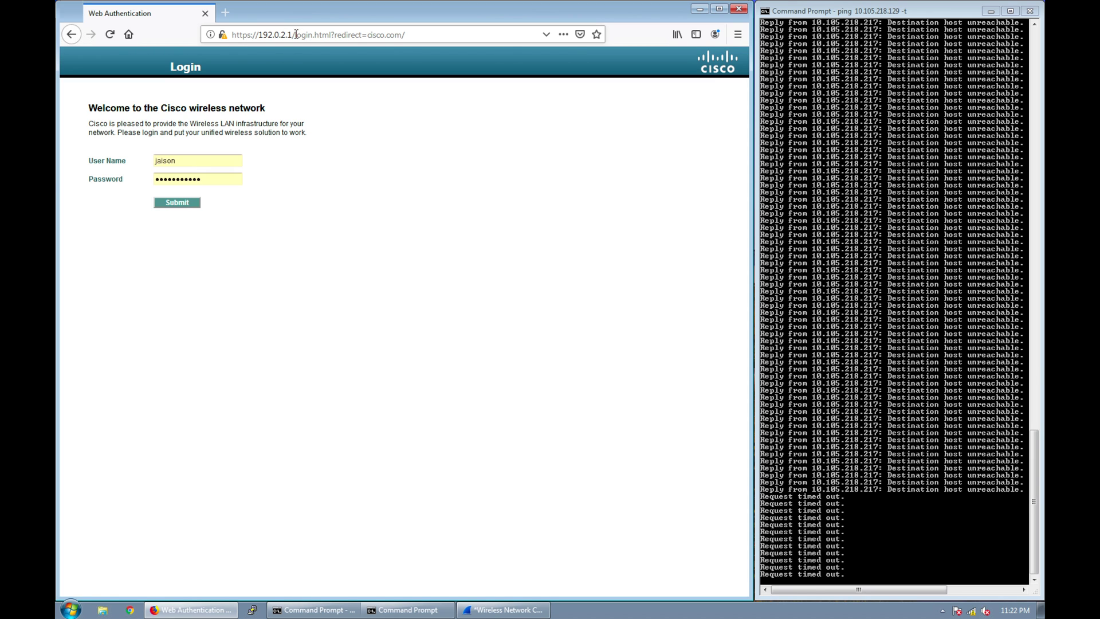
left_click_drag(293, 36, 259, 36)
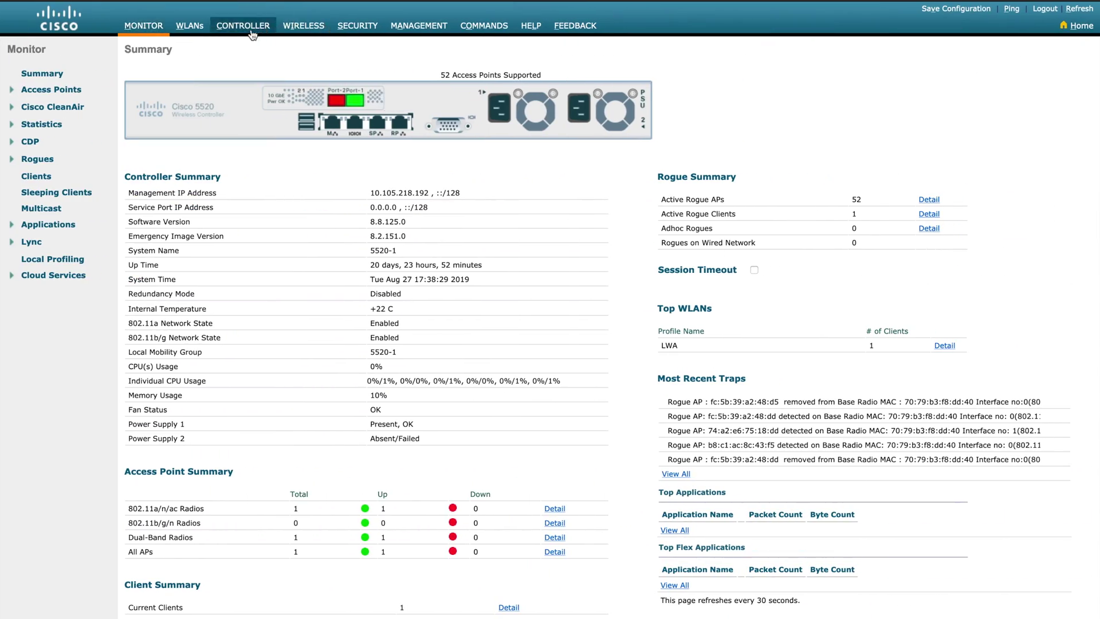
Step: Verify under Controller Interfaces that the virtual interface uses IP address 192.0.2.1
left_click(252, 35)
left_click(40, 123)
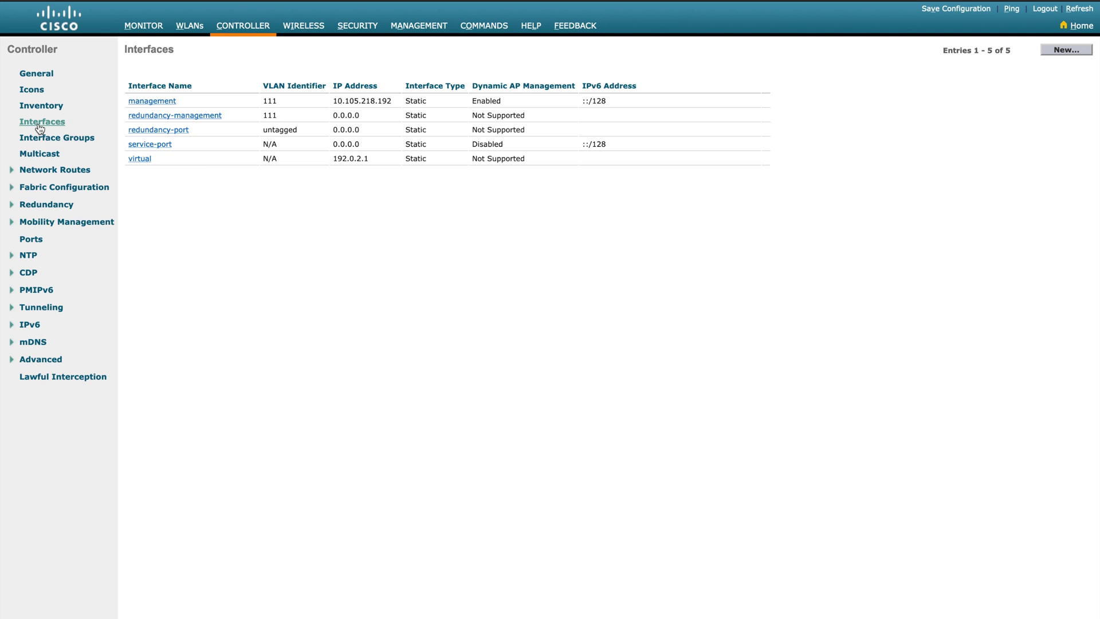
double_click(370, 158)
left_click(147, 157)
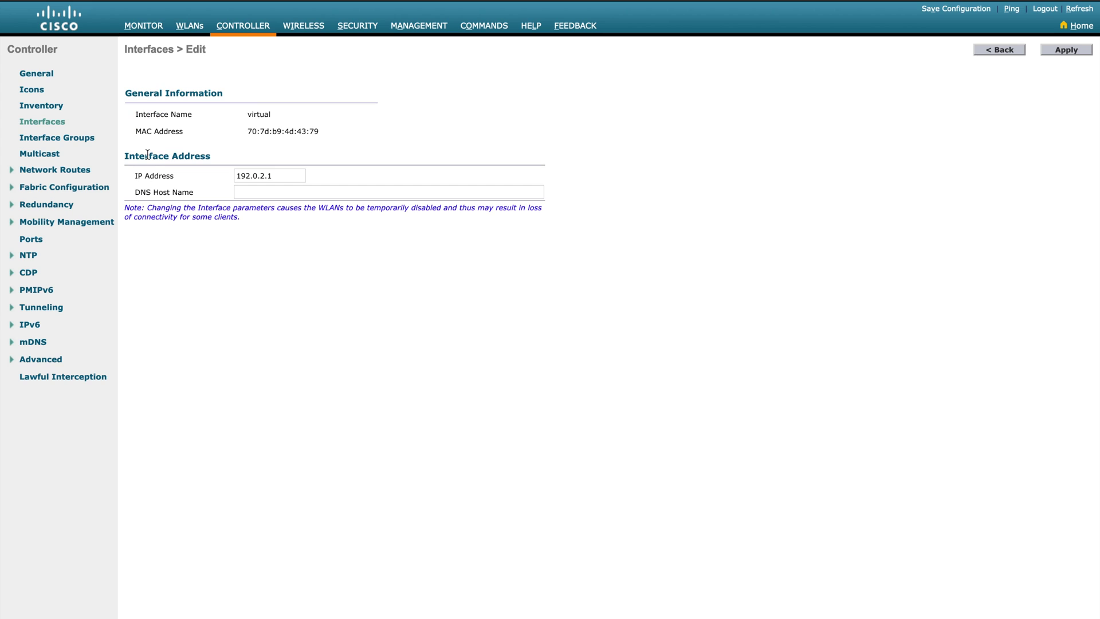
double_click(274, 174)
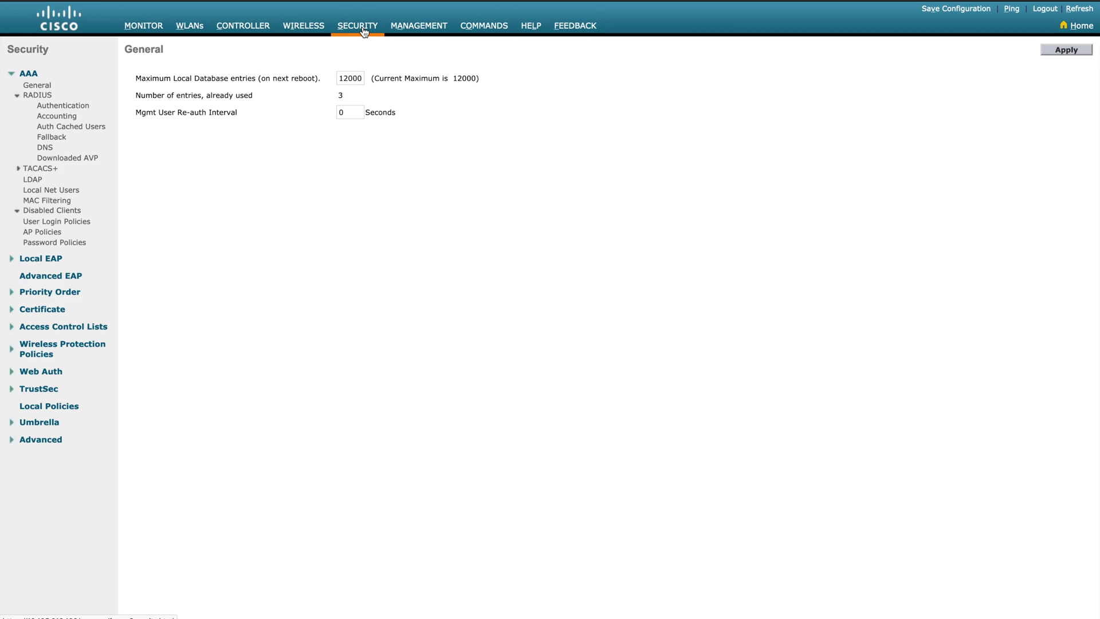
Step: Open the LWA-user local net user and review its 86400-second lifetime and WLAN Profile
left_click(52, 190)
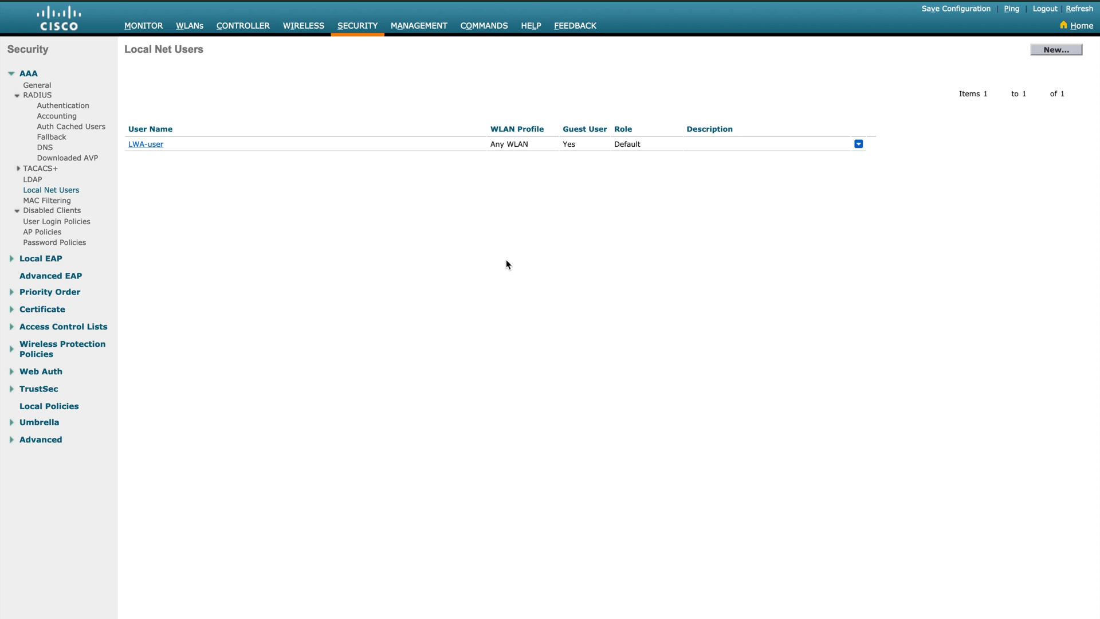
left_click(152, 150)
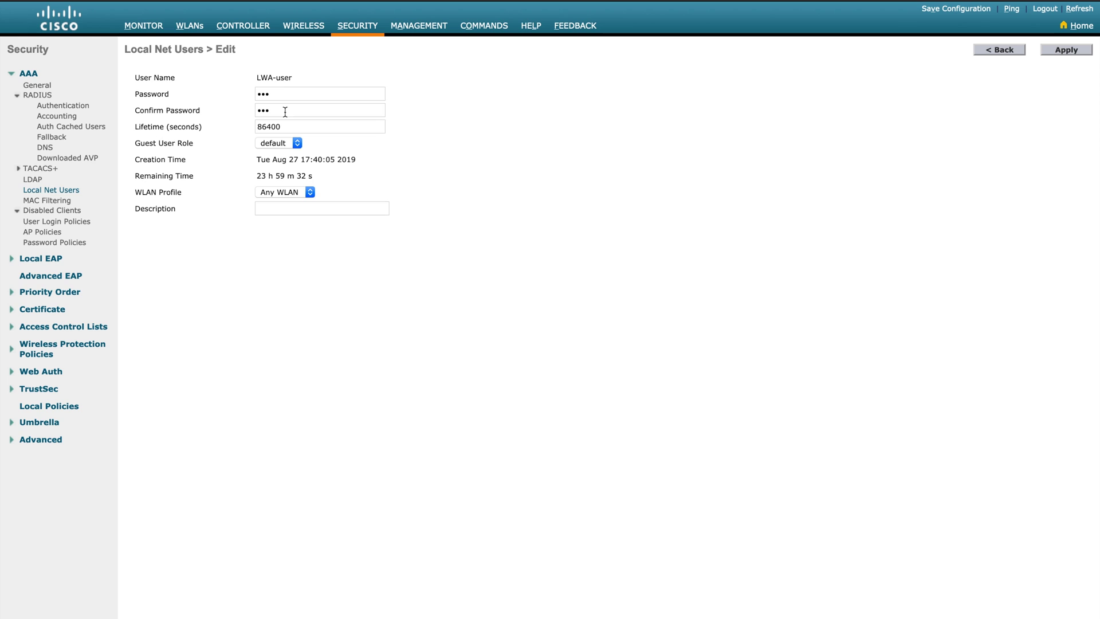
triple_click(302, 77)
triple_click(161, 192)
left_click(269, 83)
triple_click(270, 77)
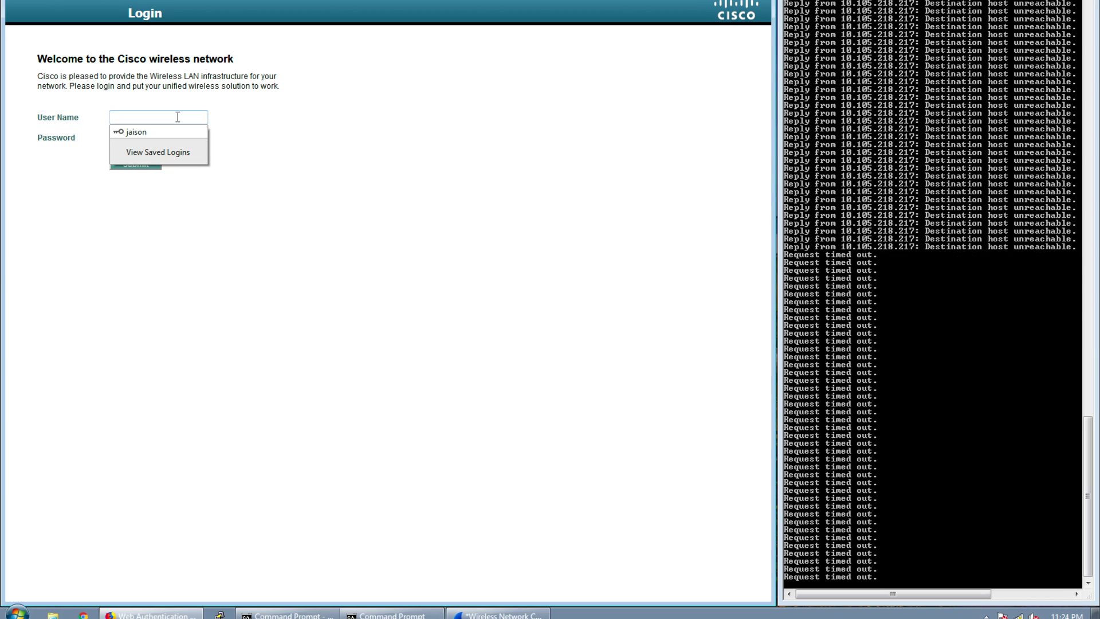
Step: Sign in on the web-authentication login page as LWA-user with the account password
type("L")
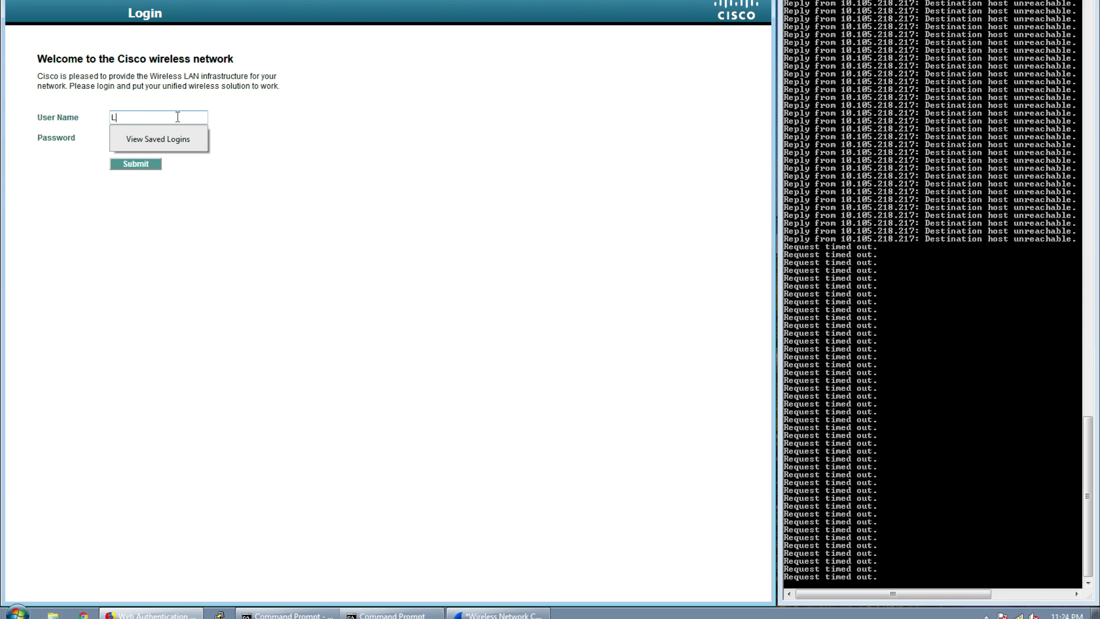
type("WA-user")
key("Tab")
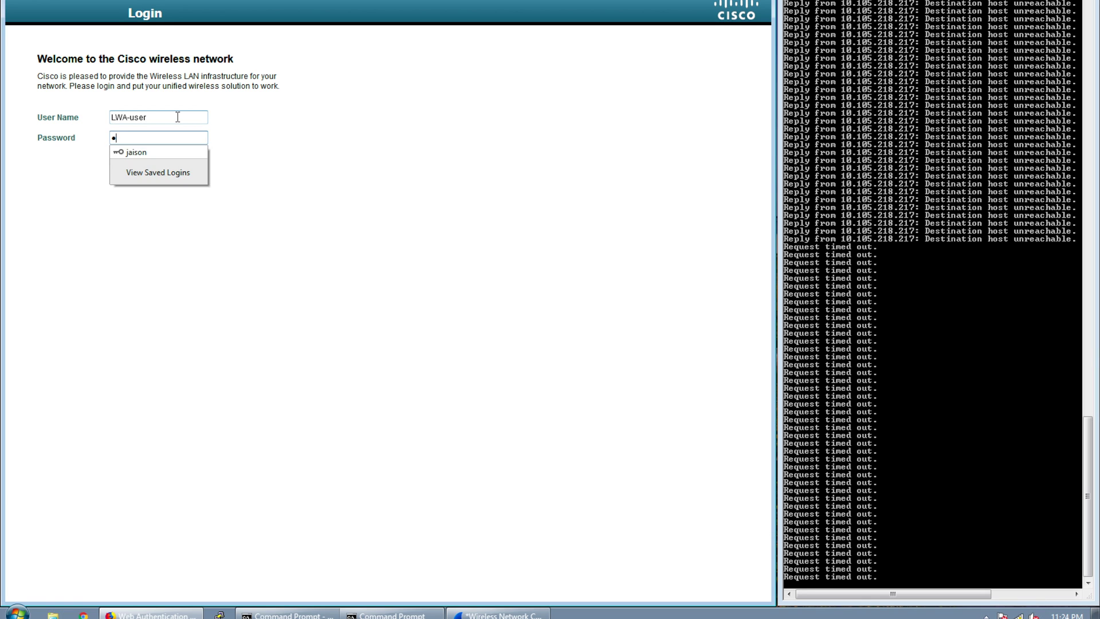
type("••••••••••••")
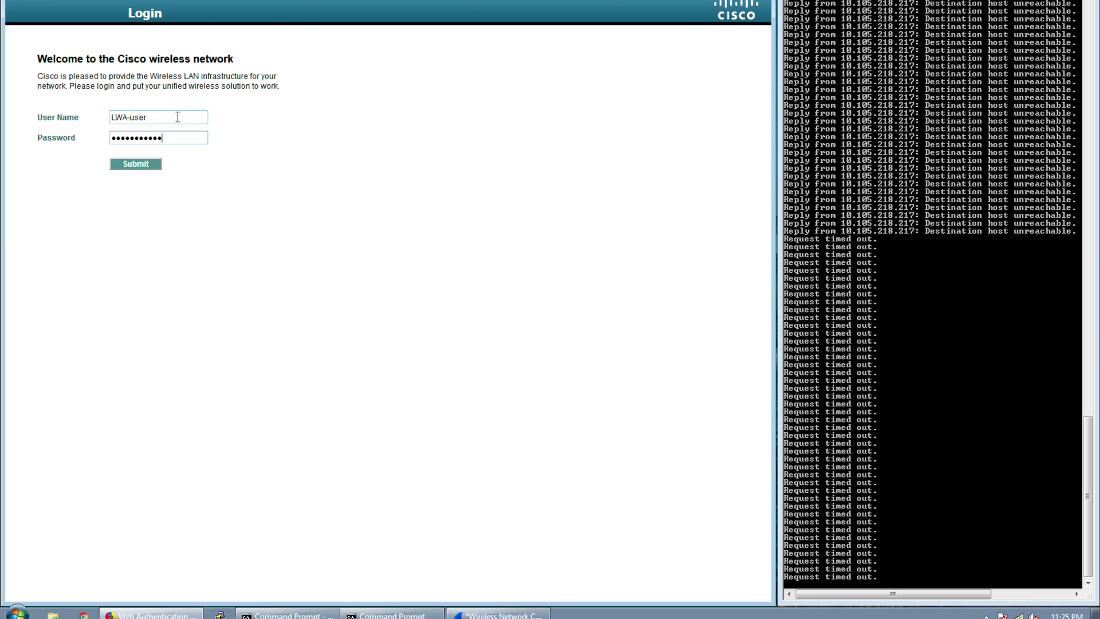
left_click(138, 165)
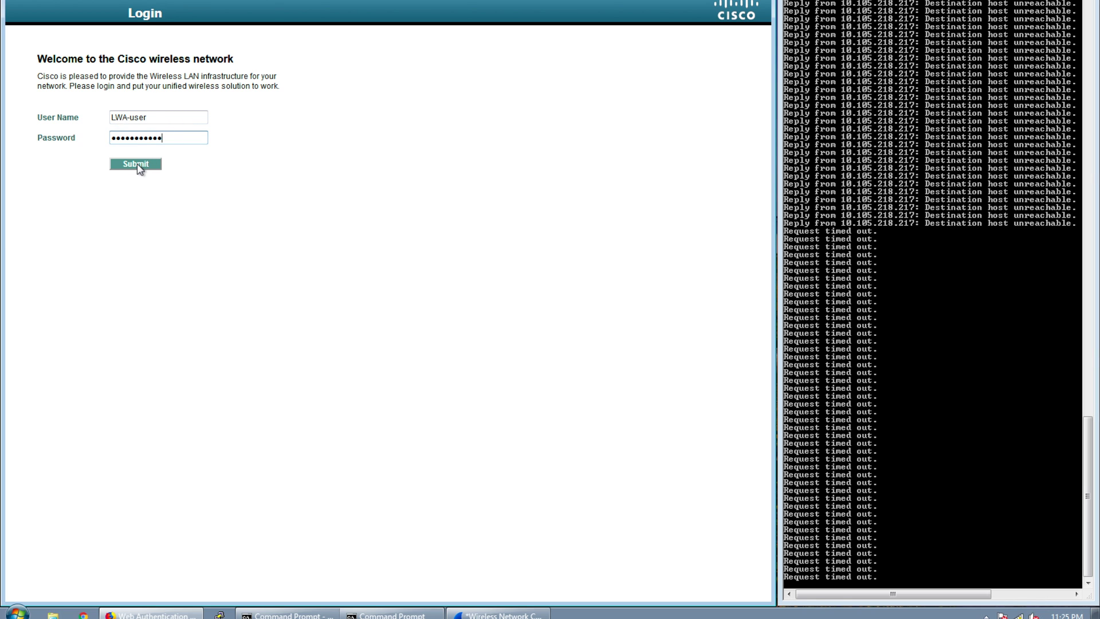
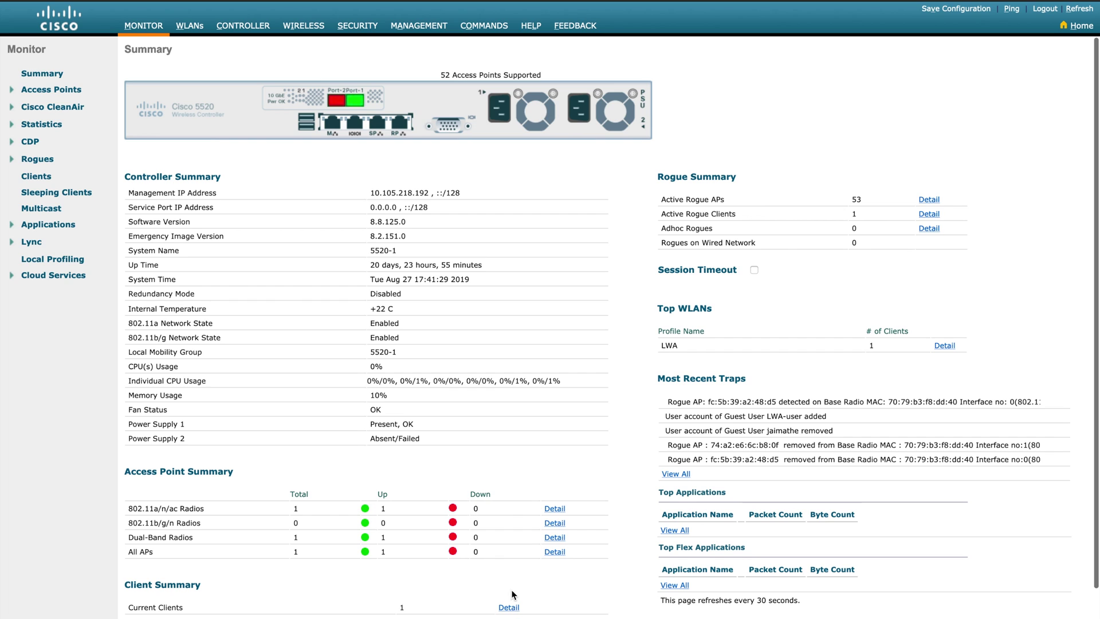
Step: Remove client 78:54:2e:1c:b1:13 from the controller's client list and return to the Monitor summary
left_click(509, 609)
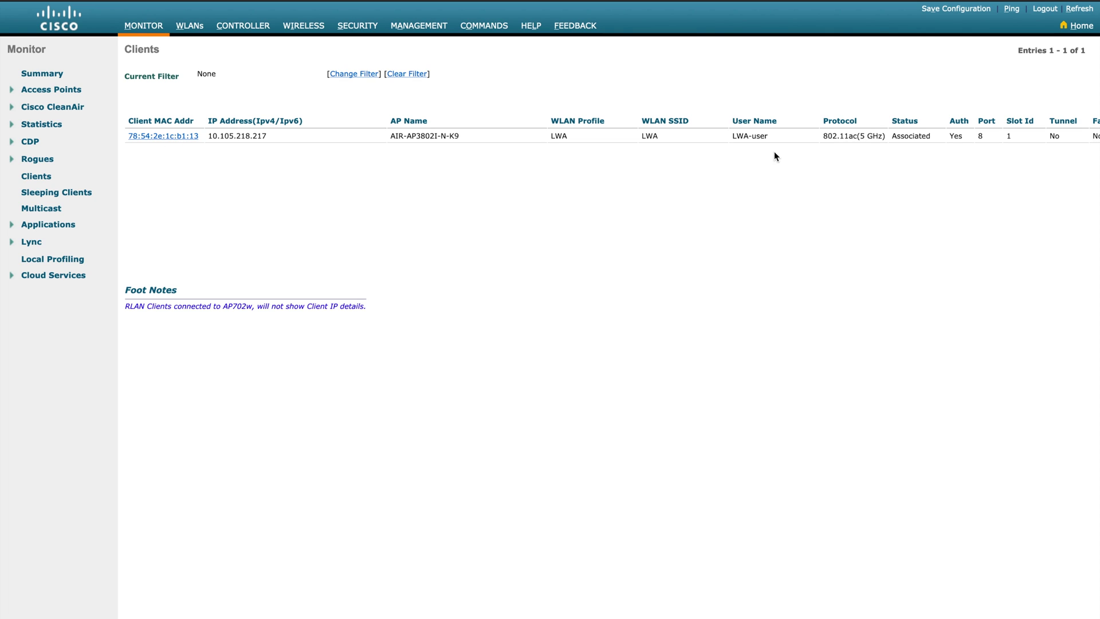
triple_click(750, 137)
left_click(167, 136)
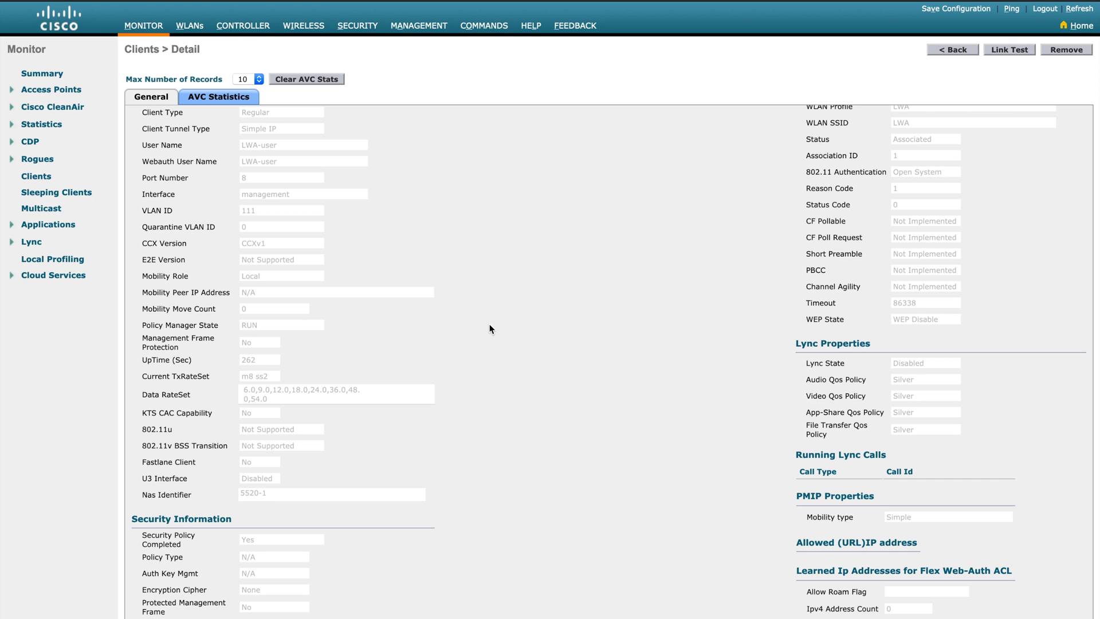
scroll(489, 325, "up", 3)
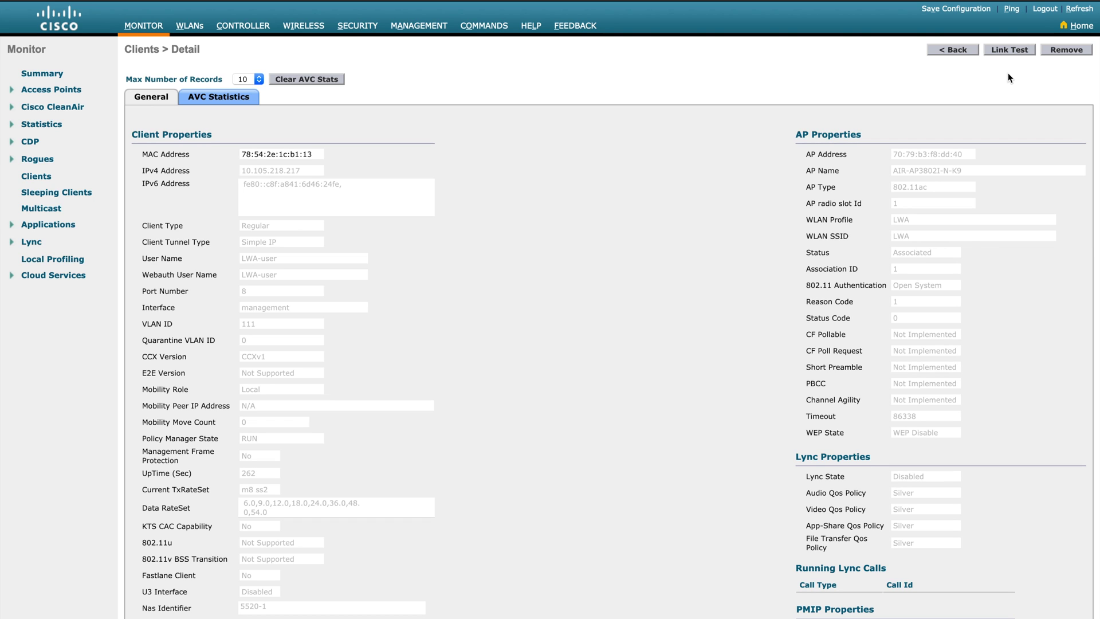
left_click(1068, 51)
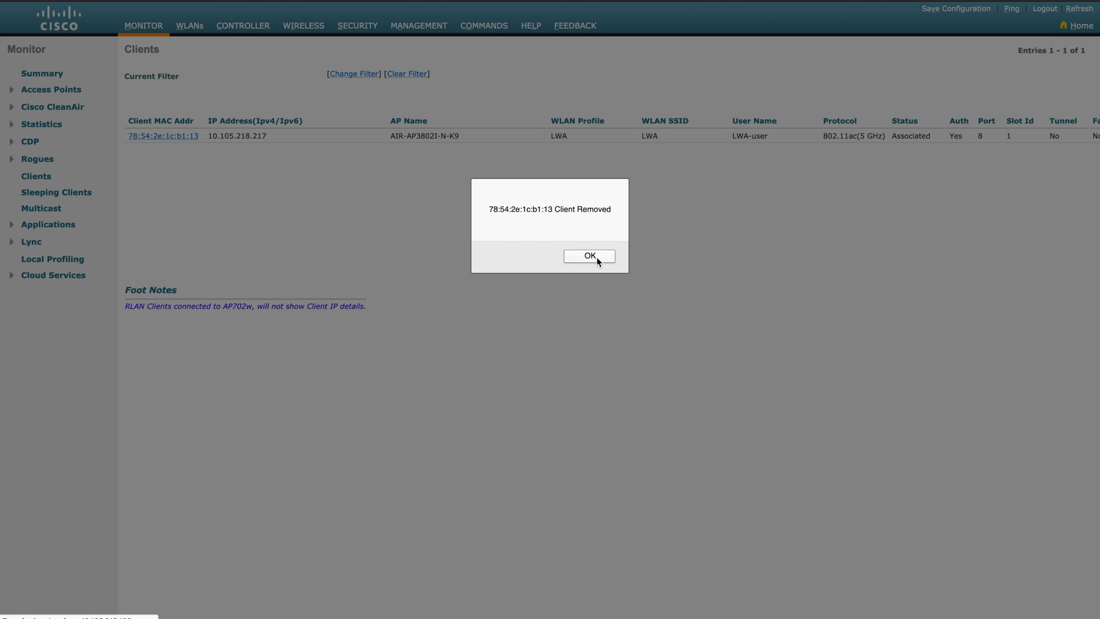
left_click(596, 257)
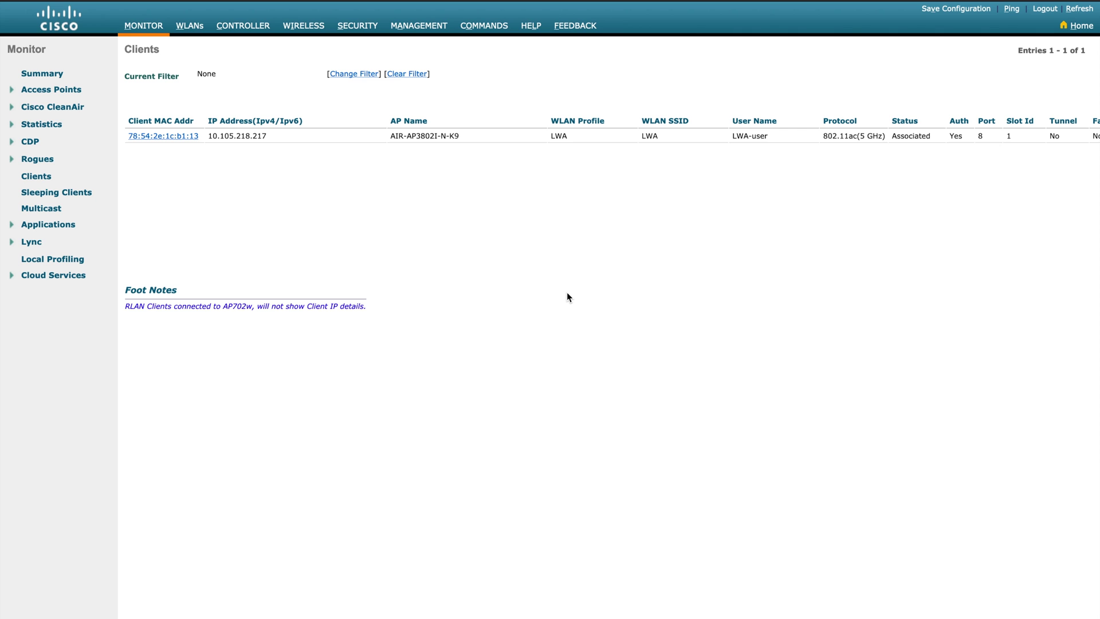
left_click(143, 27)
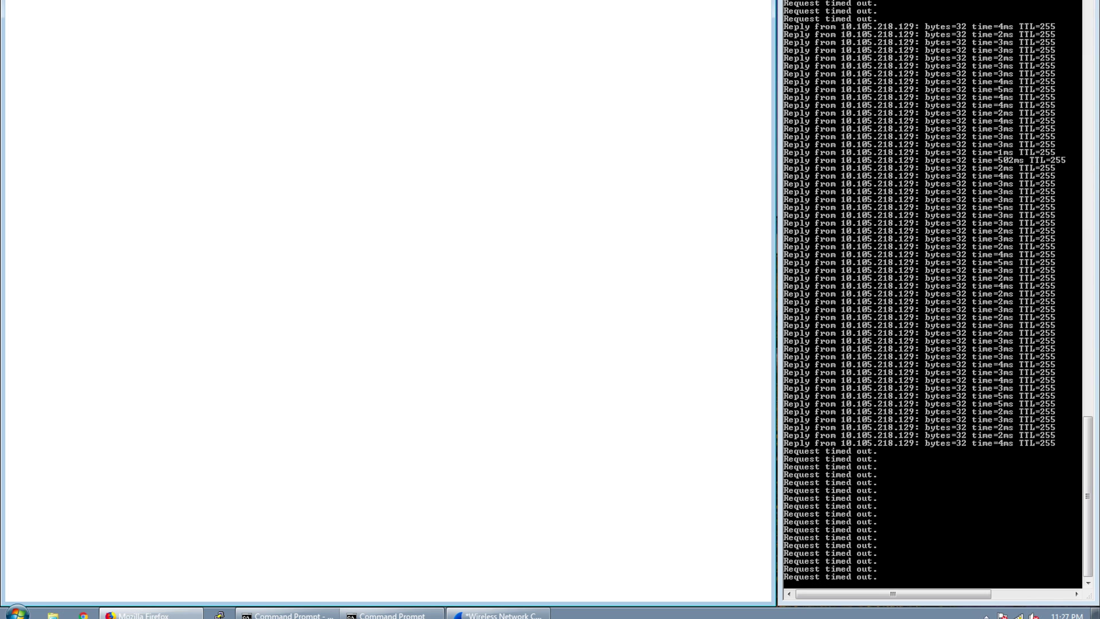
Step: Reload a page to reach the web-auth login and submit the saved guest credentials
key("Down")
key("Return")
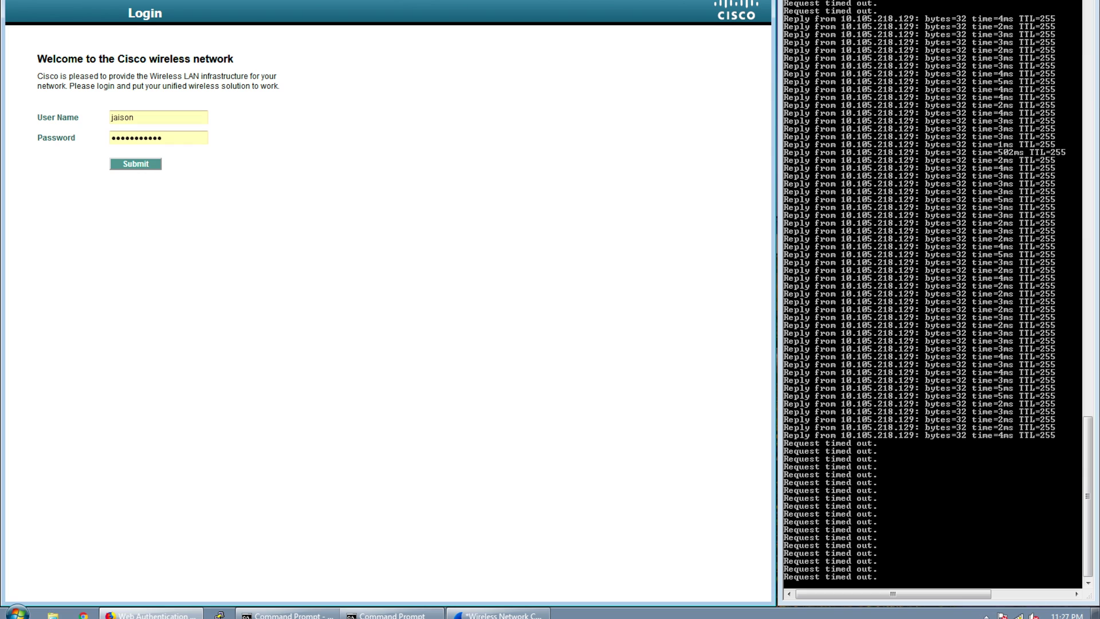
double_click(146, 120)
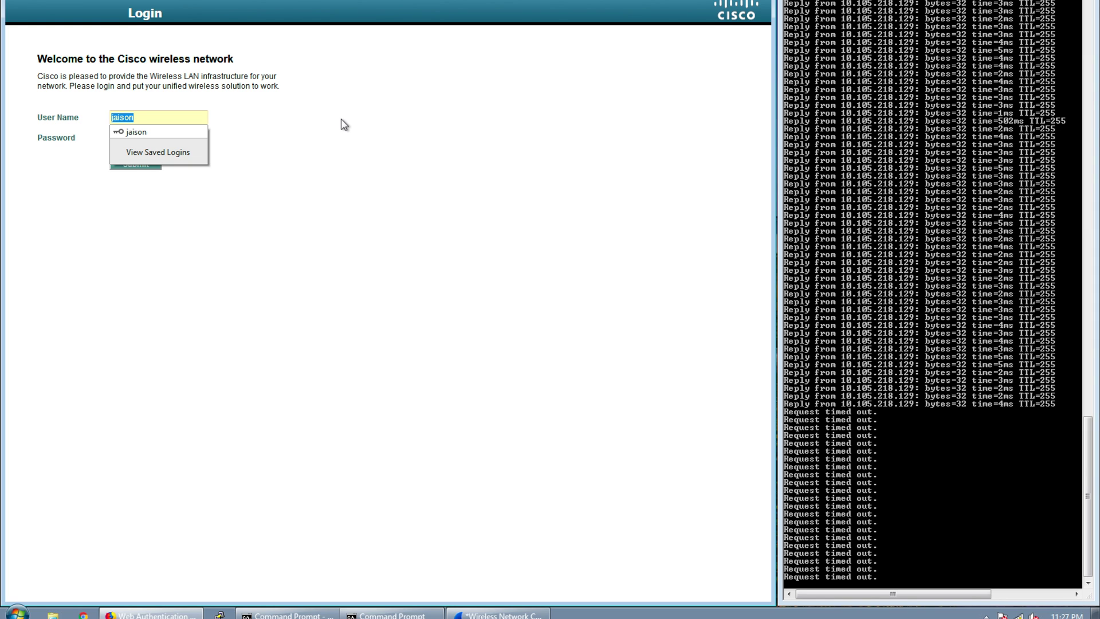
key("Down")
key("Return")
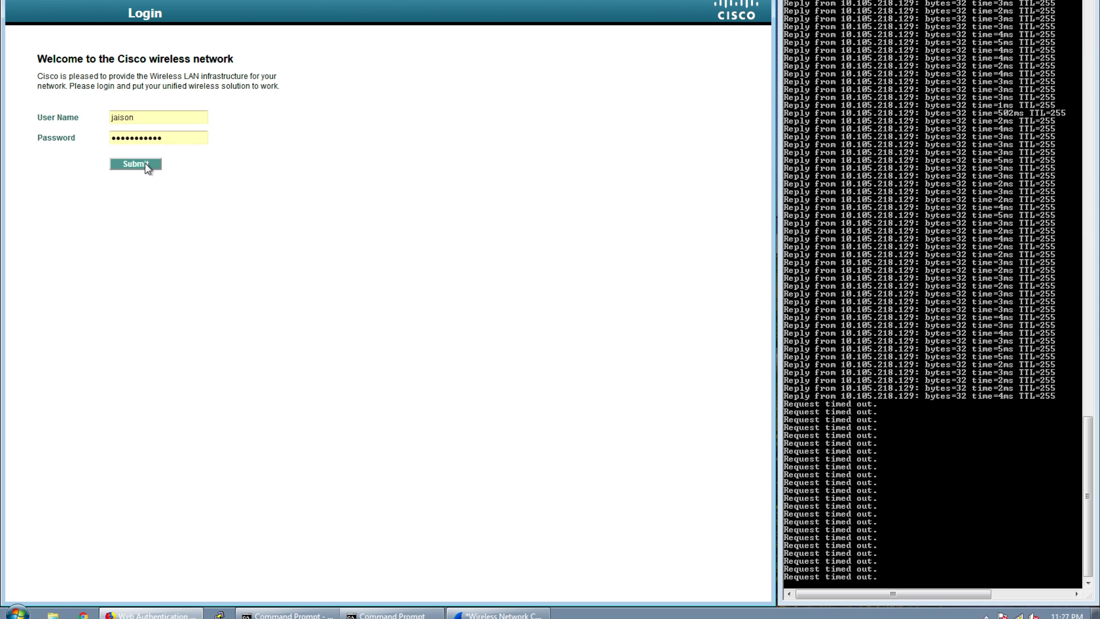
left_click(145, 164)
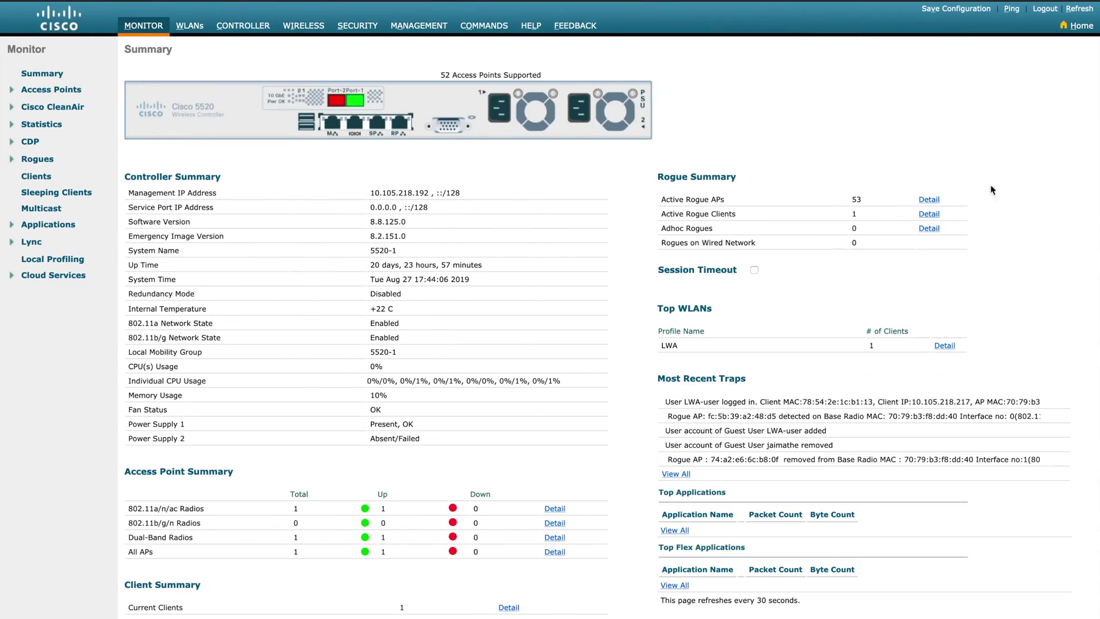
Step: Check the client's Auth status and user name, then review the Local Net Users list
left_click(510, 609)
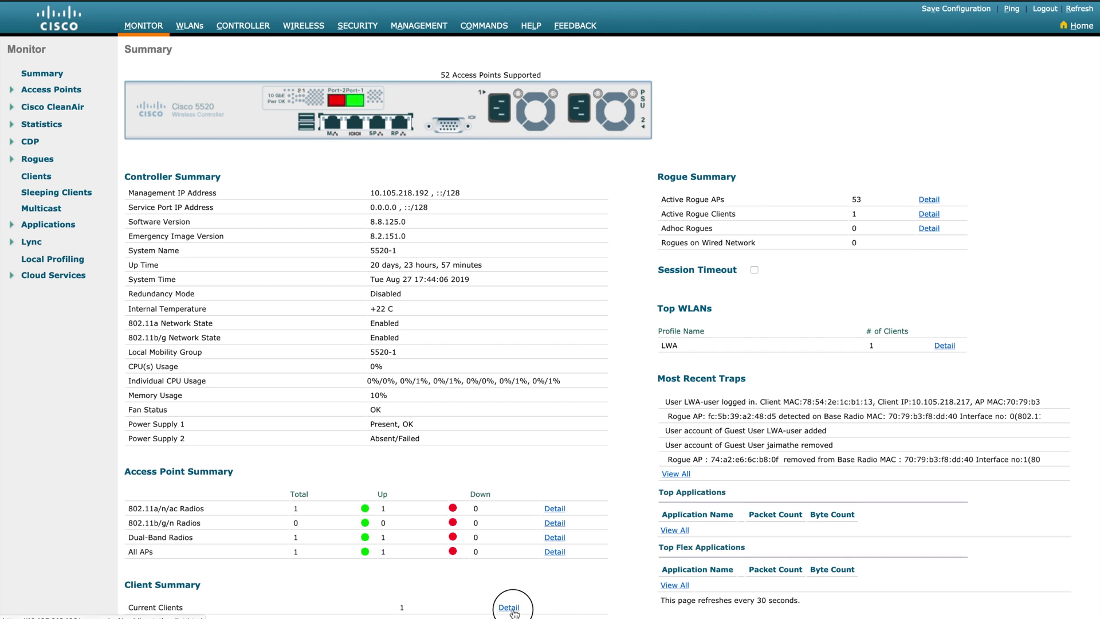
left_click(740, 133)
double_click(740, 135)
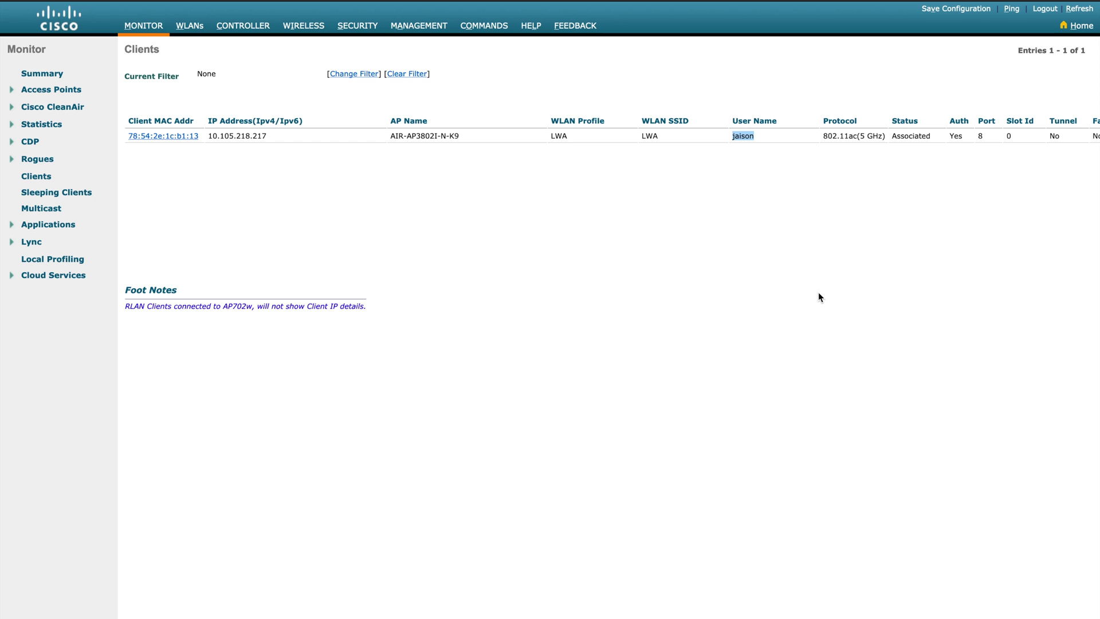
left_click(357, 26)
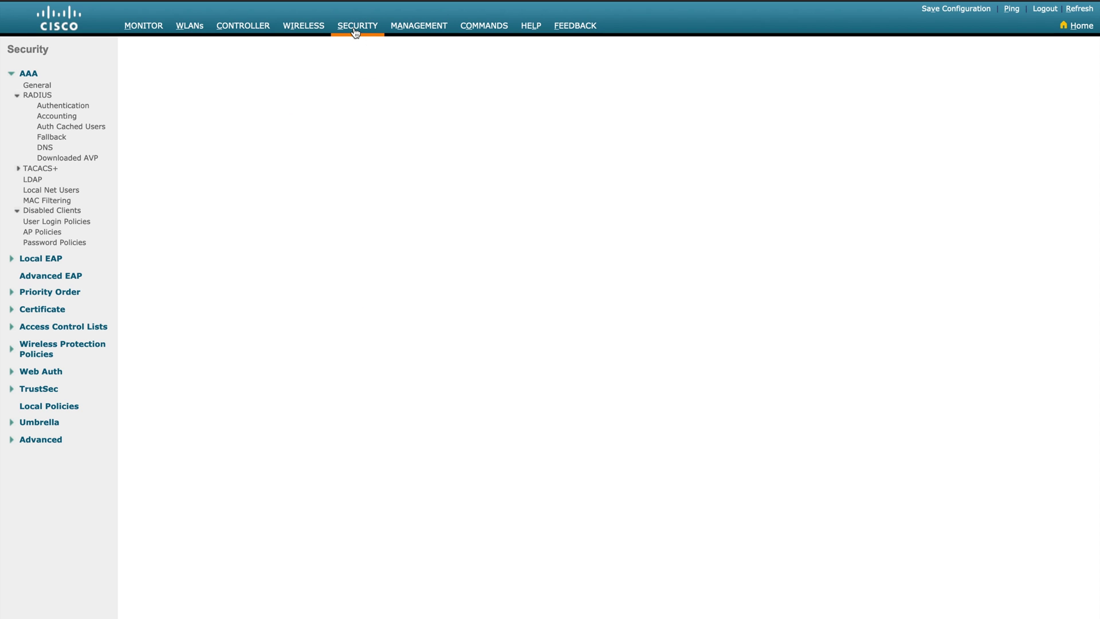
left_click(50, 189)
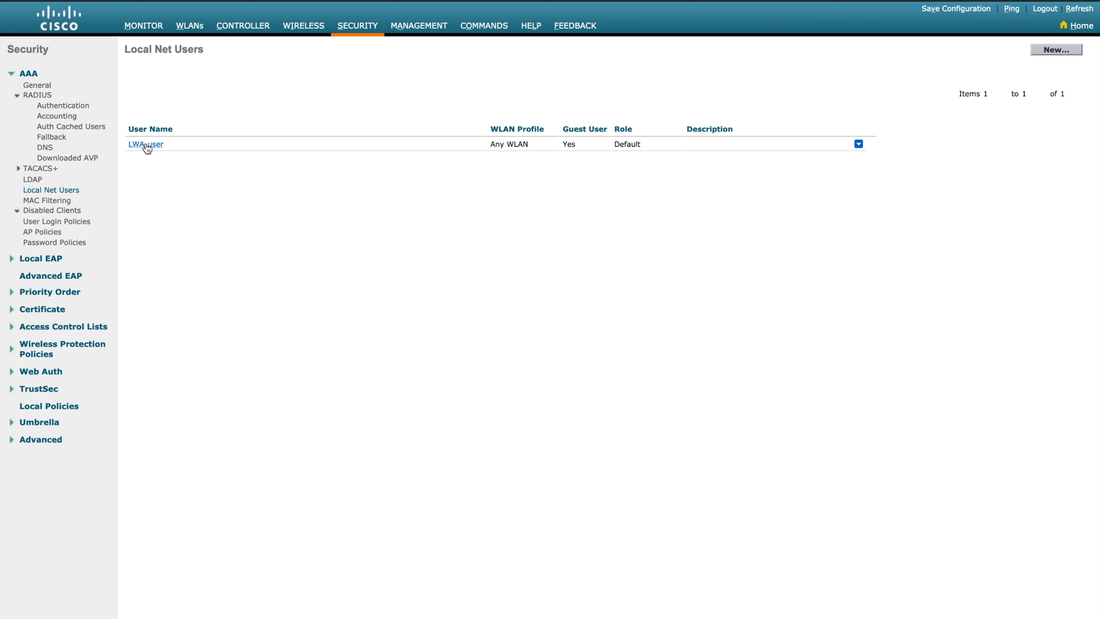
Step: Reopen the client list and view the re-authenticated client's details on WLAN LWA
left_click(147, 32)
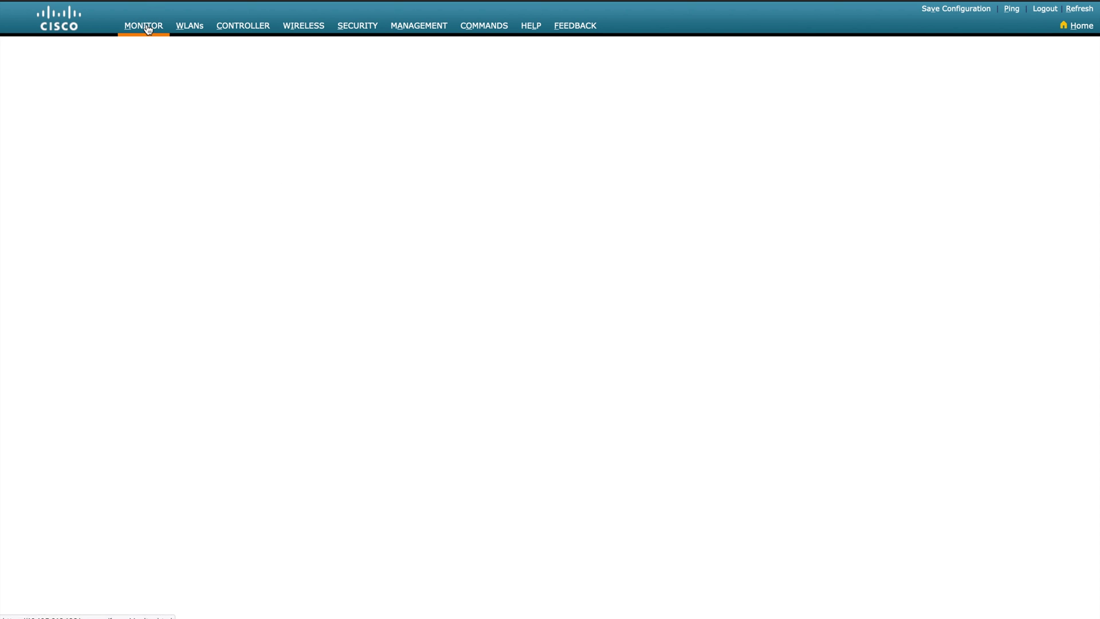
left_click(510, 611)
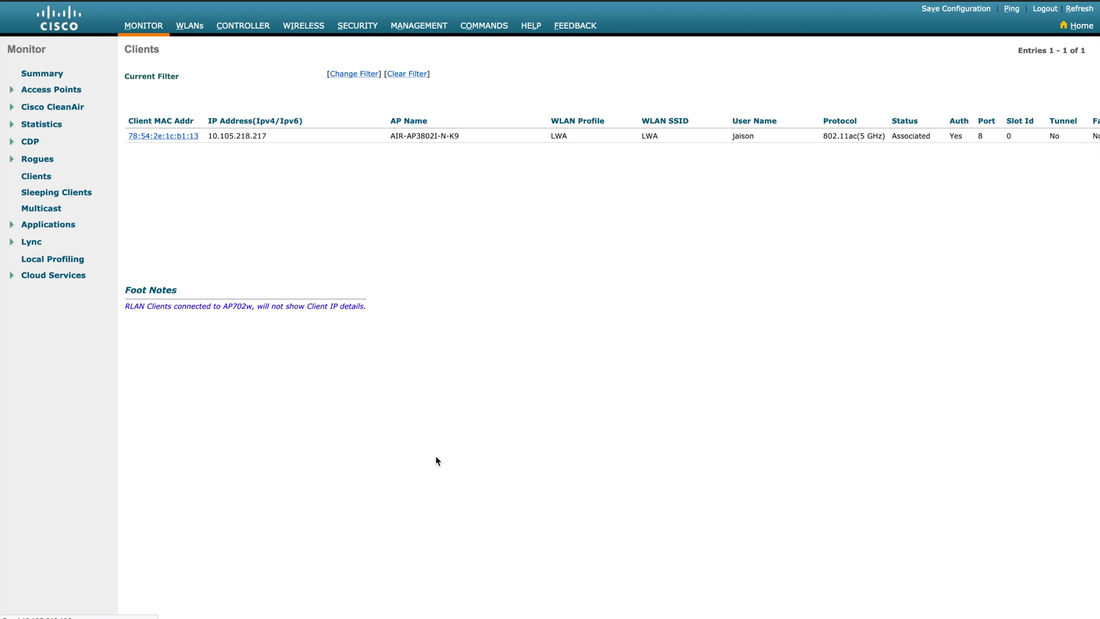
double_click(739, 137)
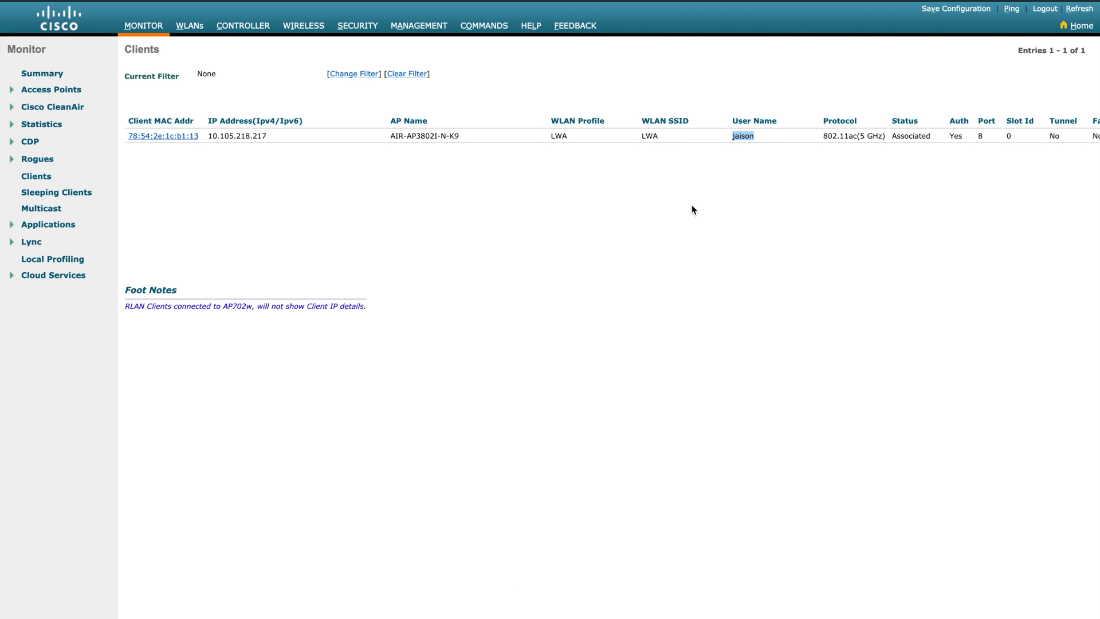
left_click(163, 136)
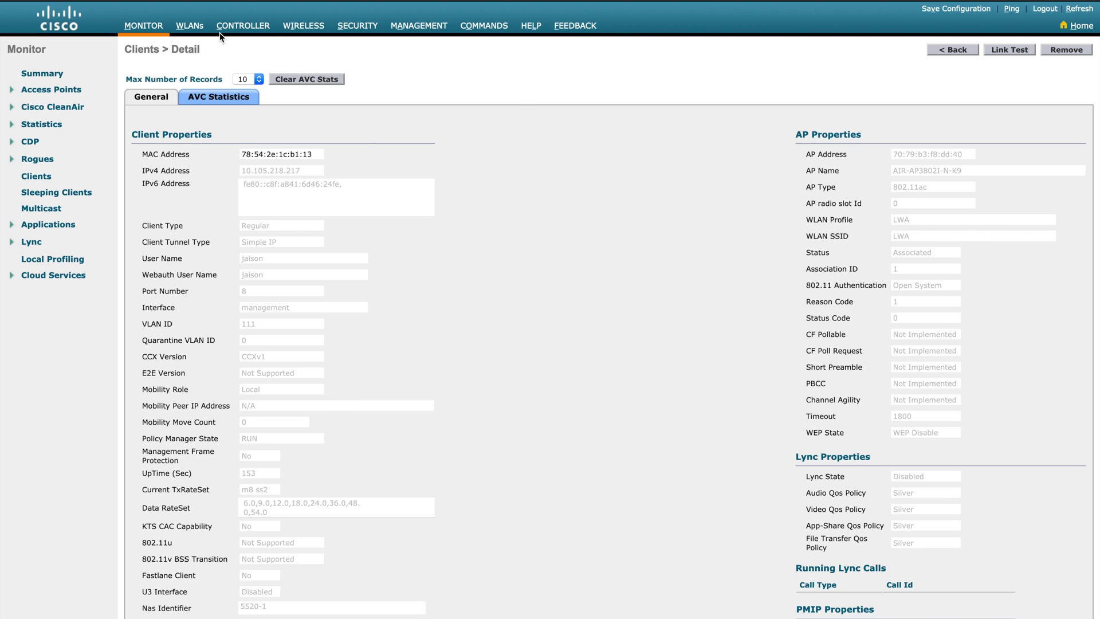
left_click(190, 26)
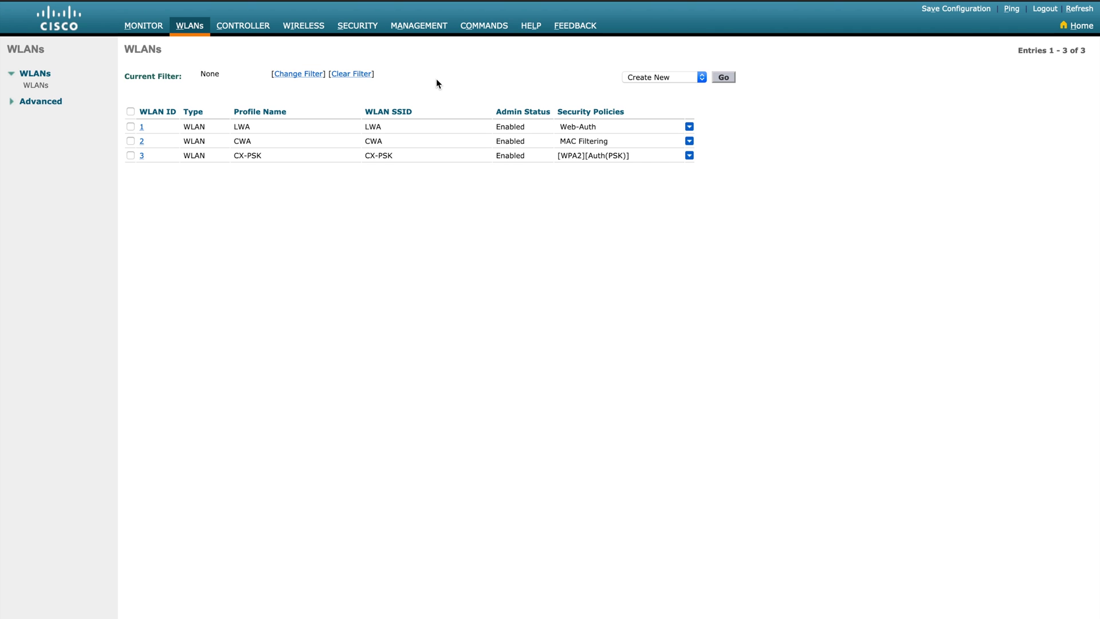
left_click(369, 33)
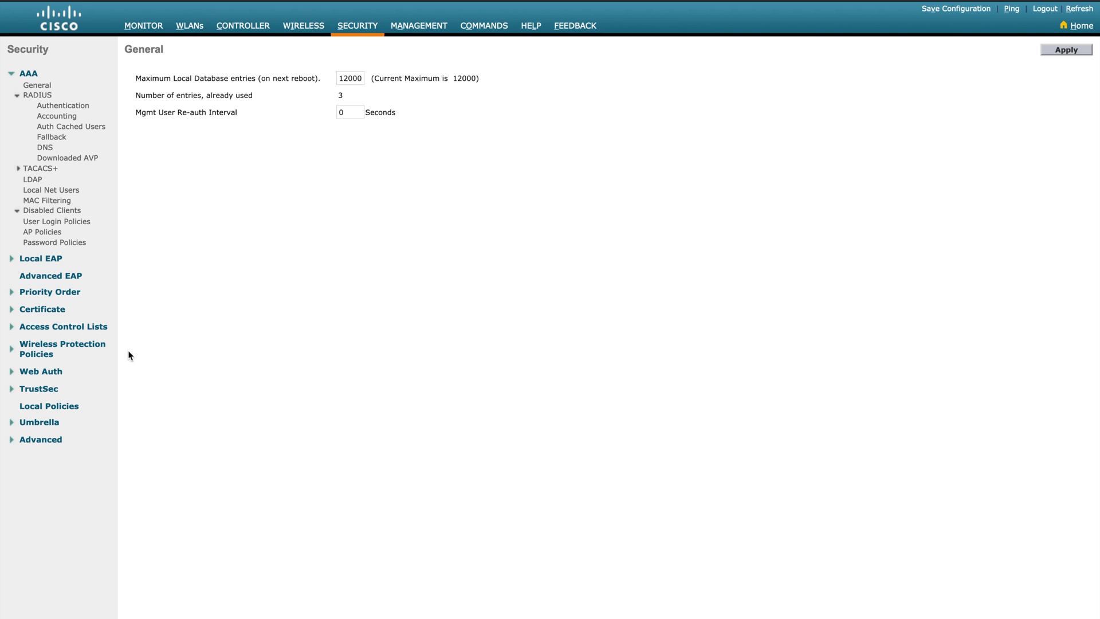
left_click(53, 373)
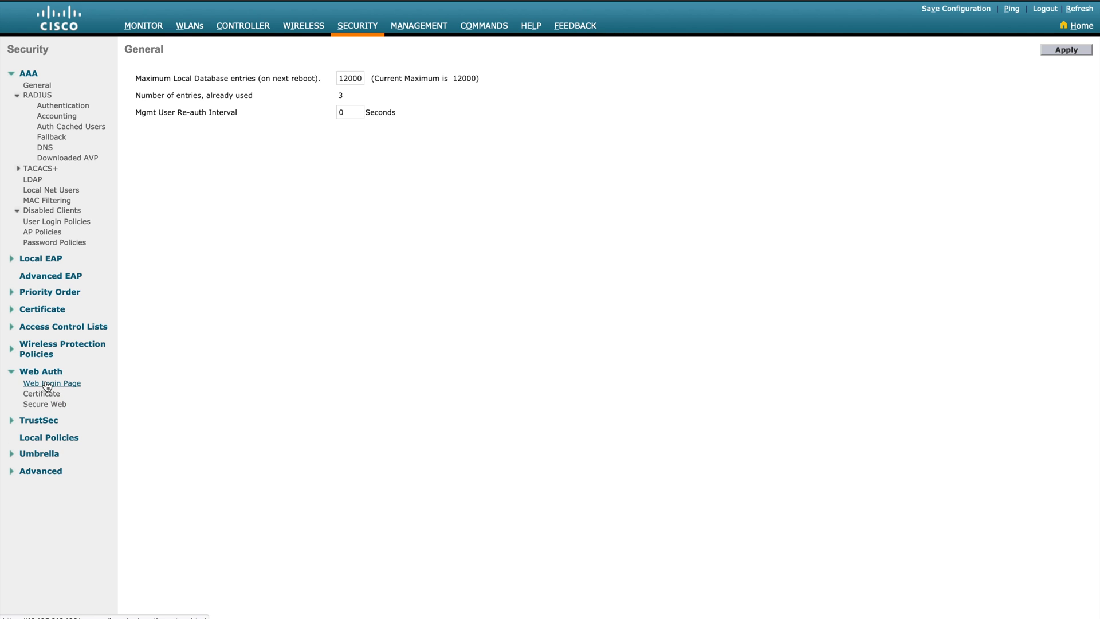
left_click(459, 78)
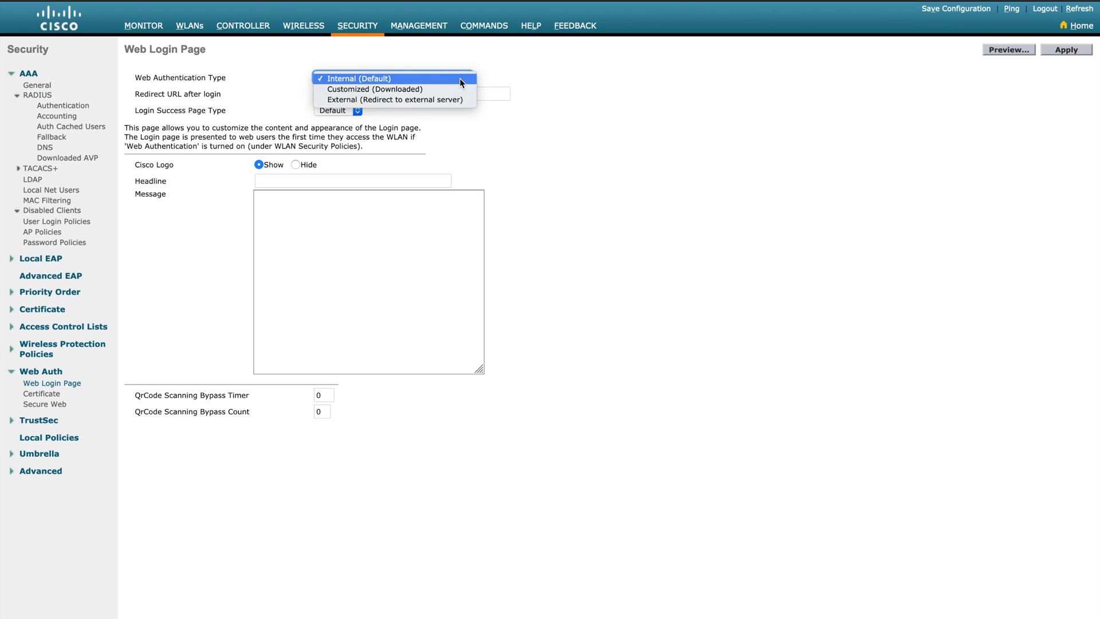
left_click(442, 100)
left_click(418, 95)
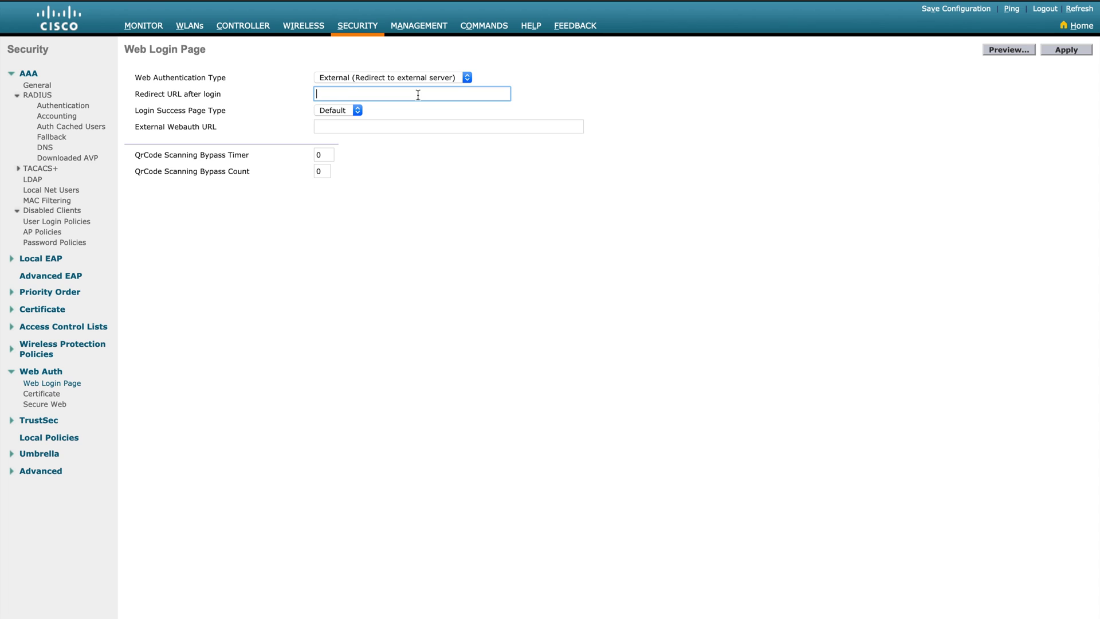
type("http://10.105.218.234/")
Step: Enable Override Global Config in the LWA WLAN's Layer 3 security settings
left_click(189, 26)
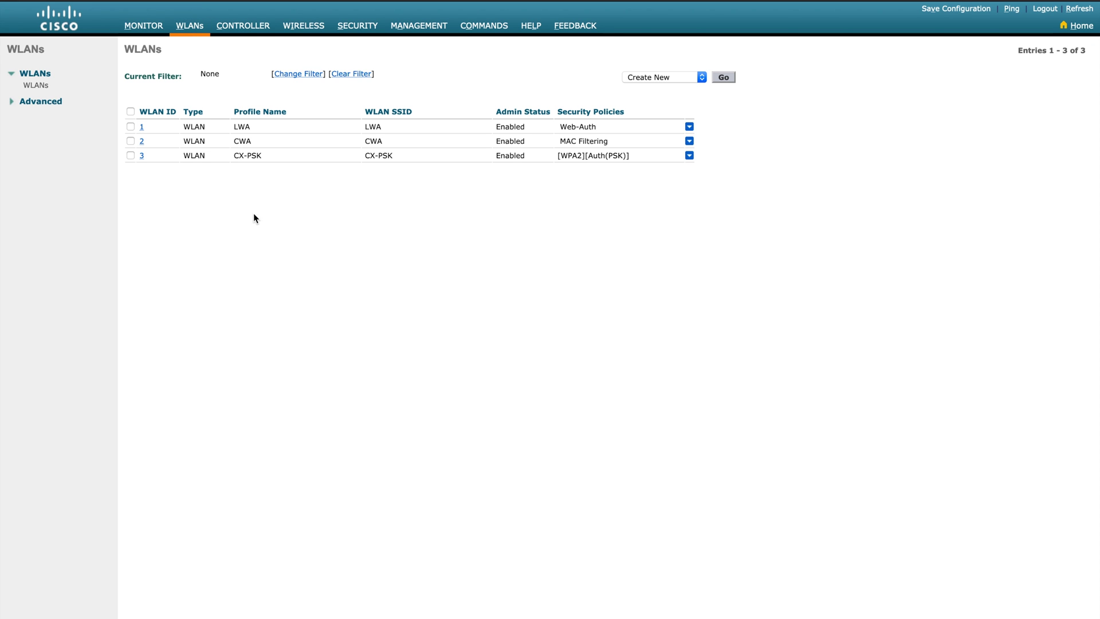
left_click(142, 126)
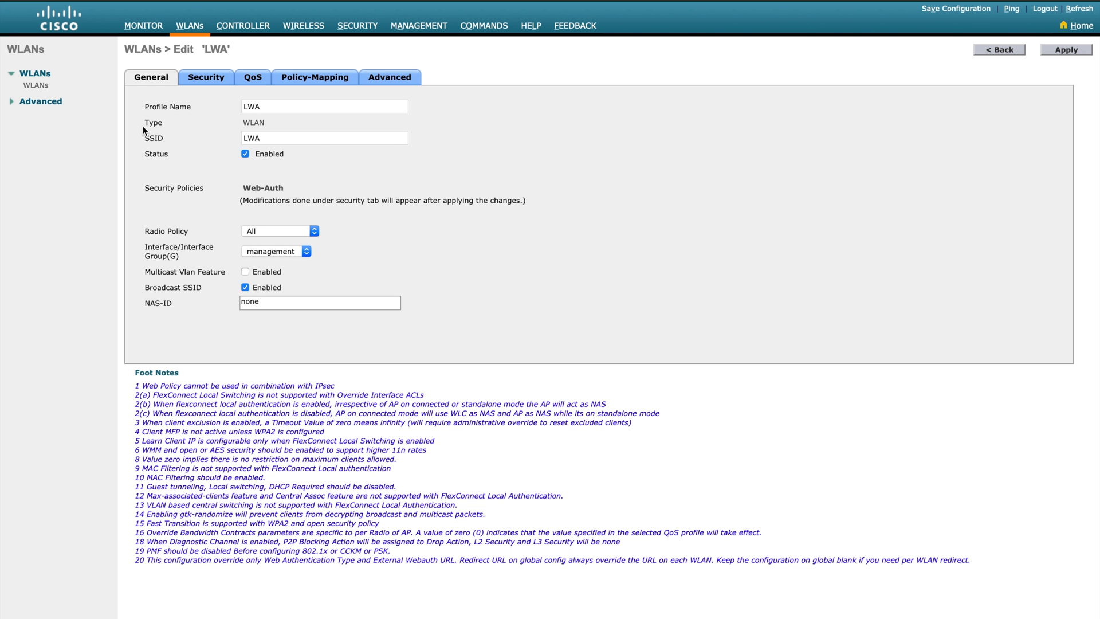
left_click(204, 82)
left_click(214, 104)
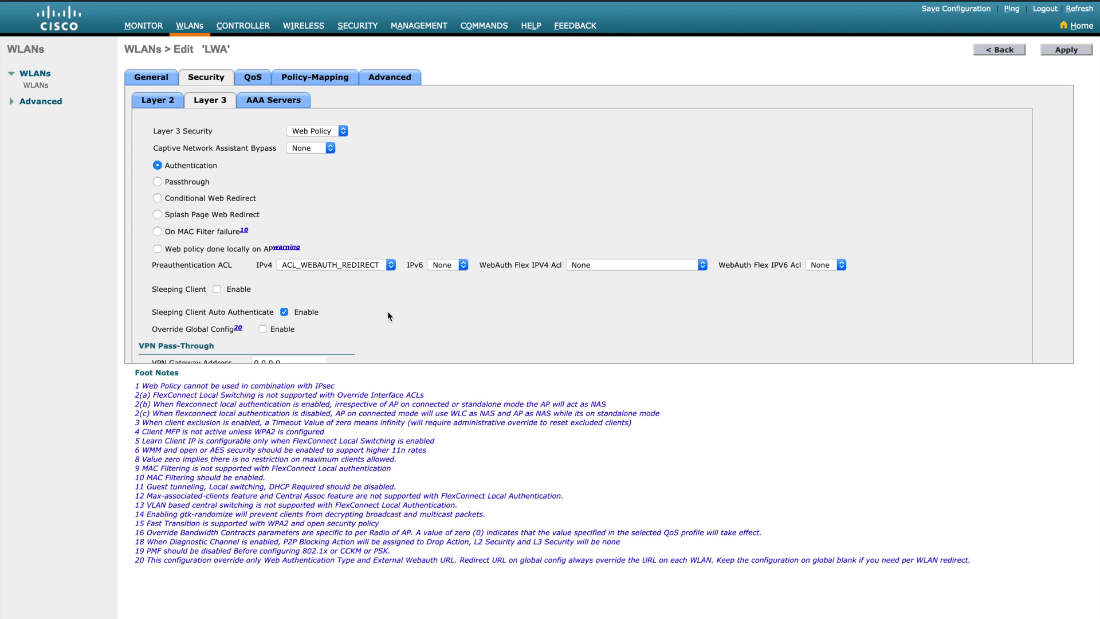
scroll(388, 315, "down", 1)
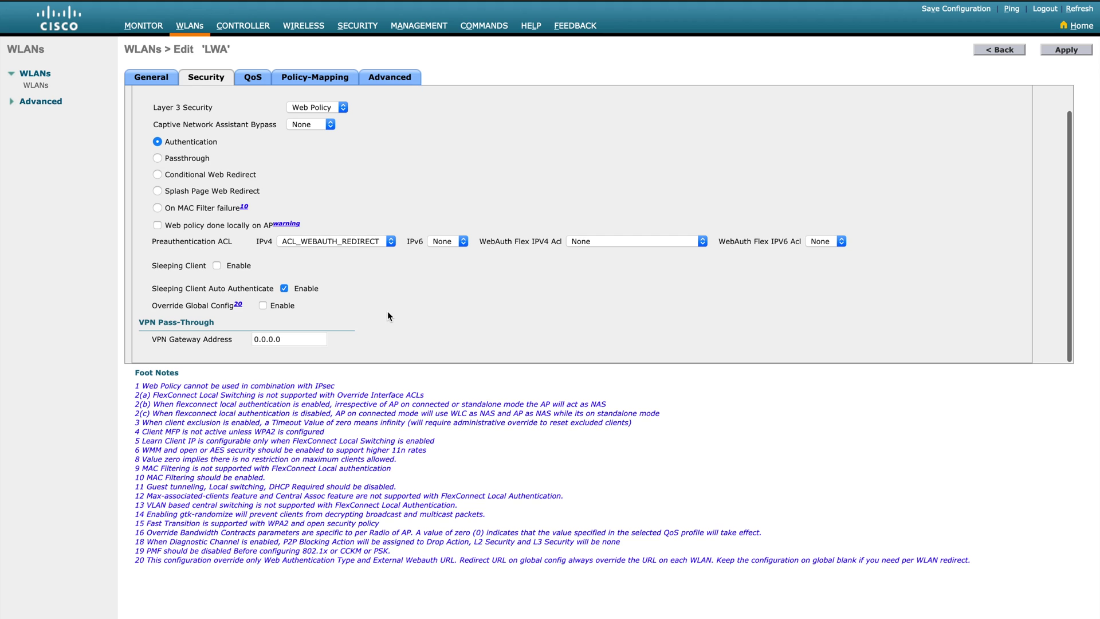
left_click(263, 306)
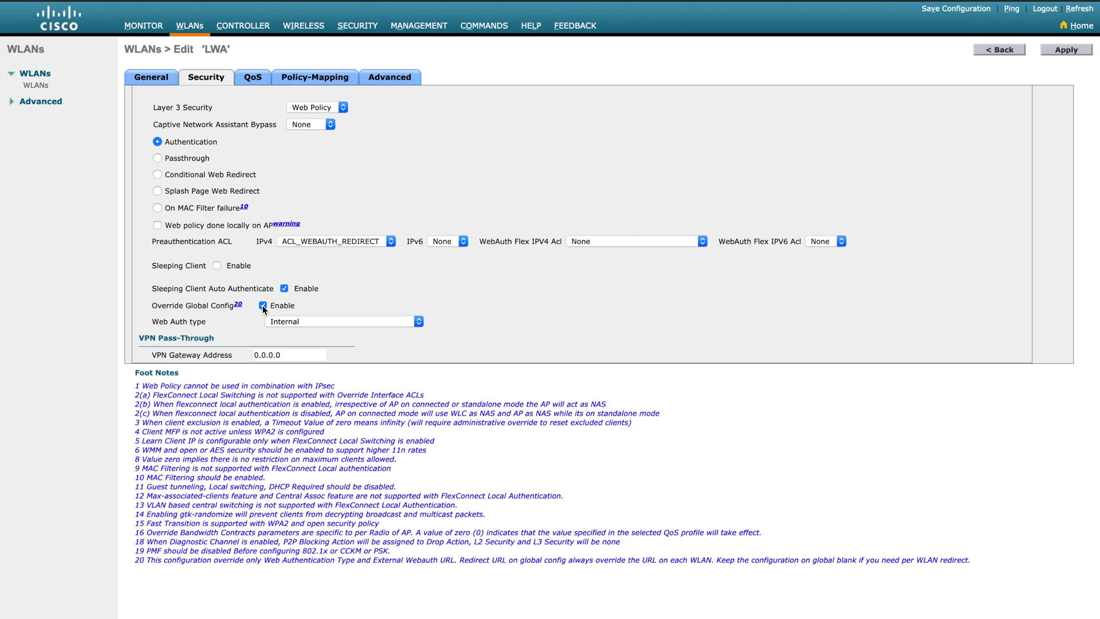
left_click(418, 324)
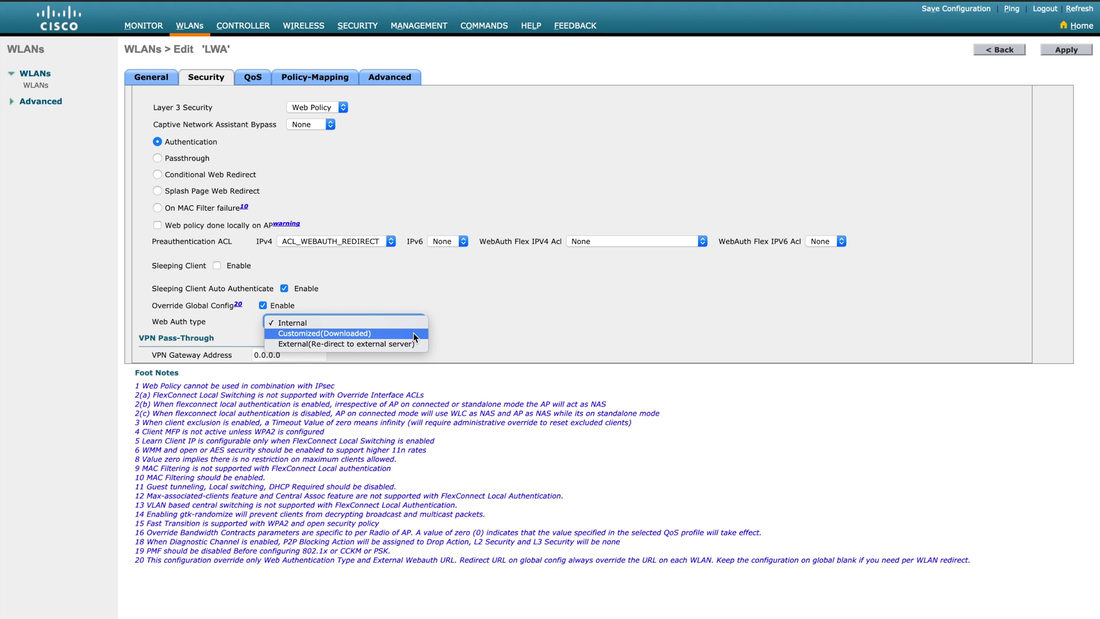
left_click(407, 344)
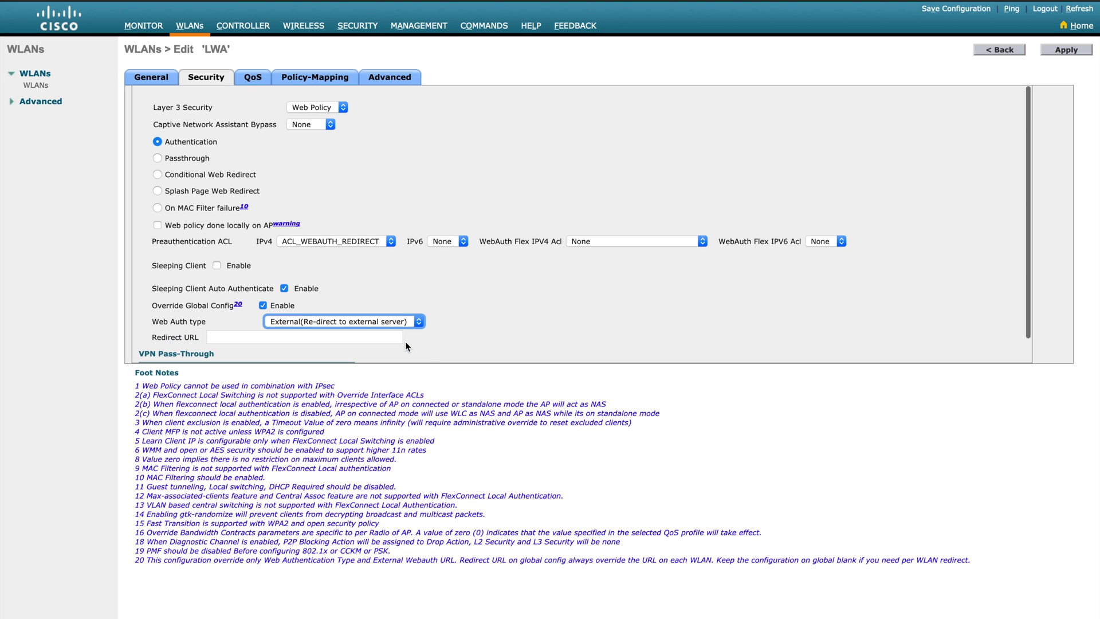
left_click(316, 339)
type("http://10.105.218.234/")
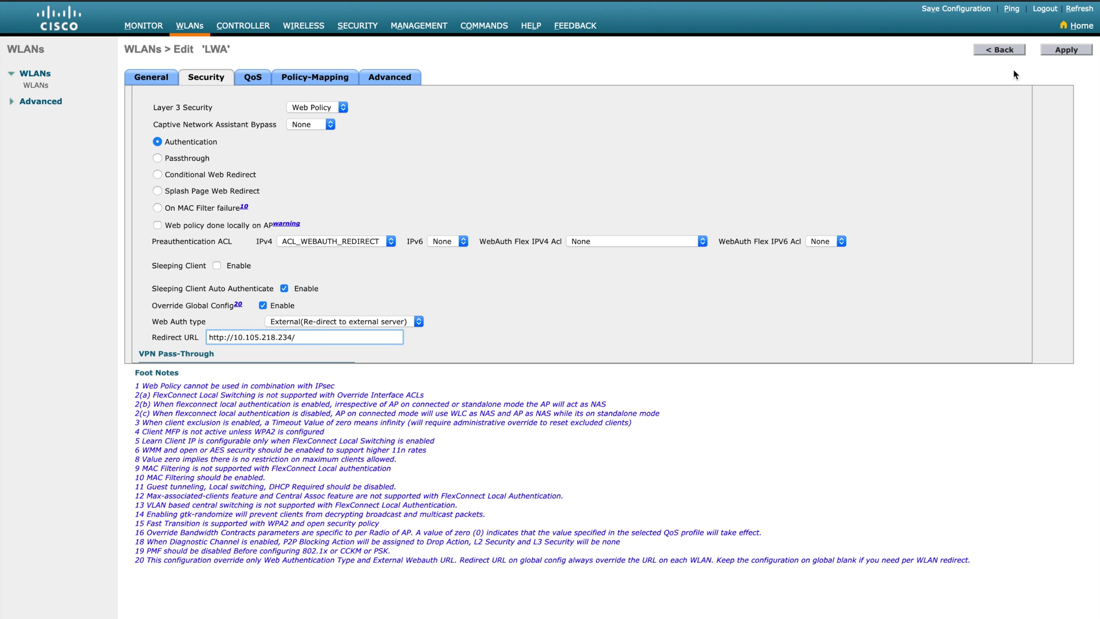
left_click(1080, 52)
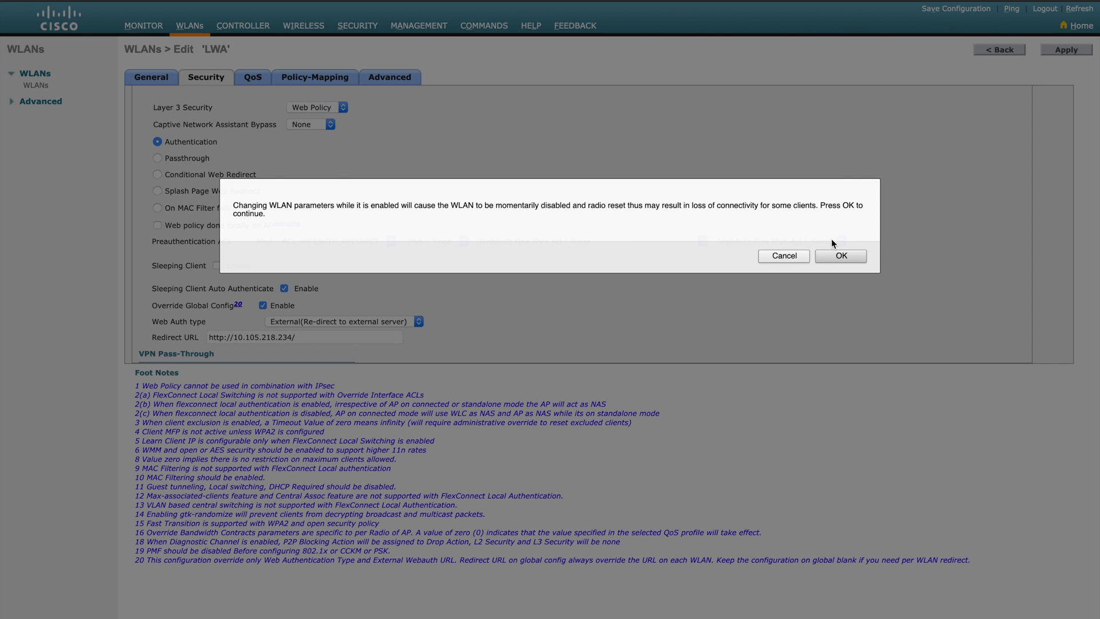
left_click(833, 255)
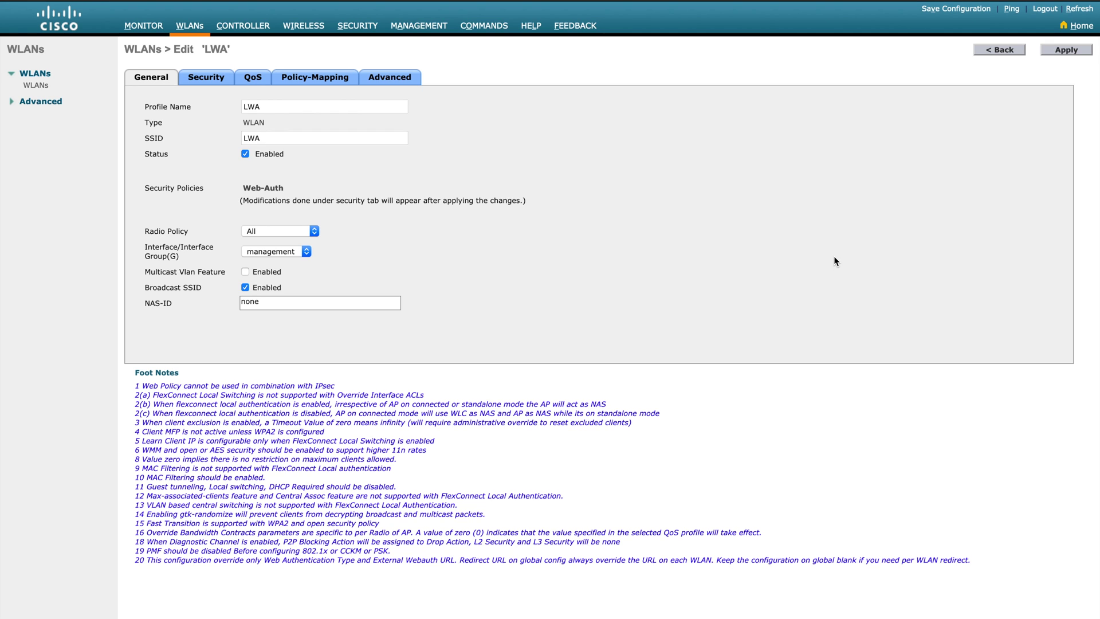
left_click(140, 28)
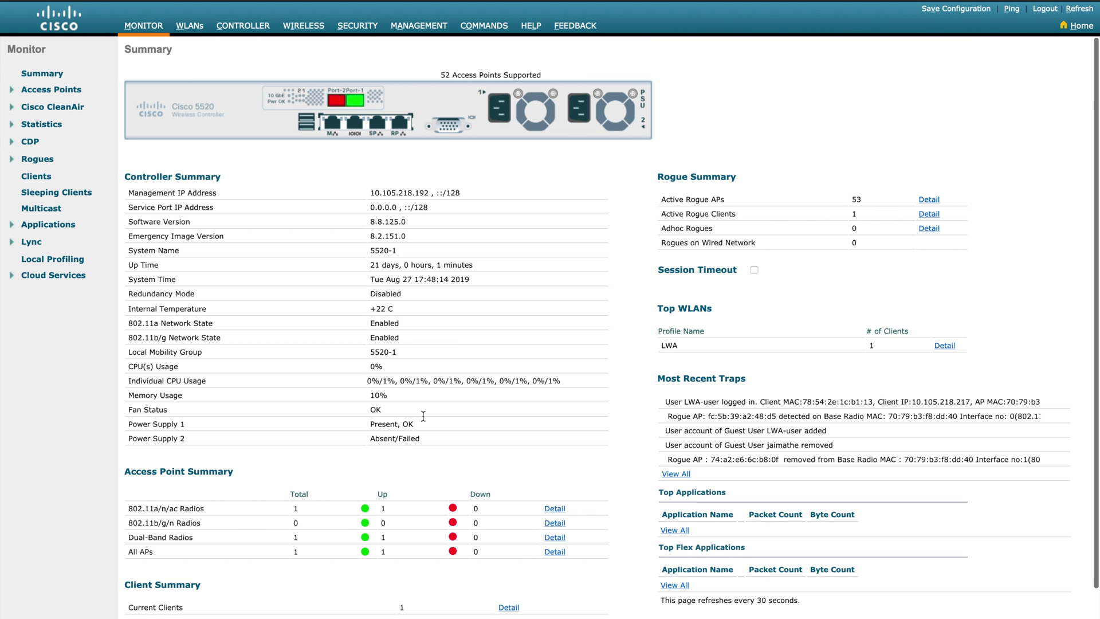
Step: Remove the single LWA client from Current Clients and acknowledge the Client Removed alert
left_click(511, 610)
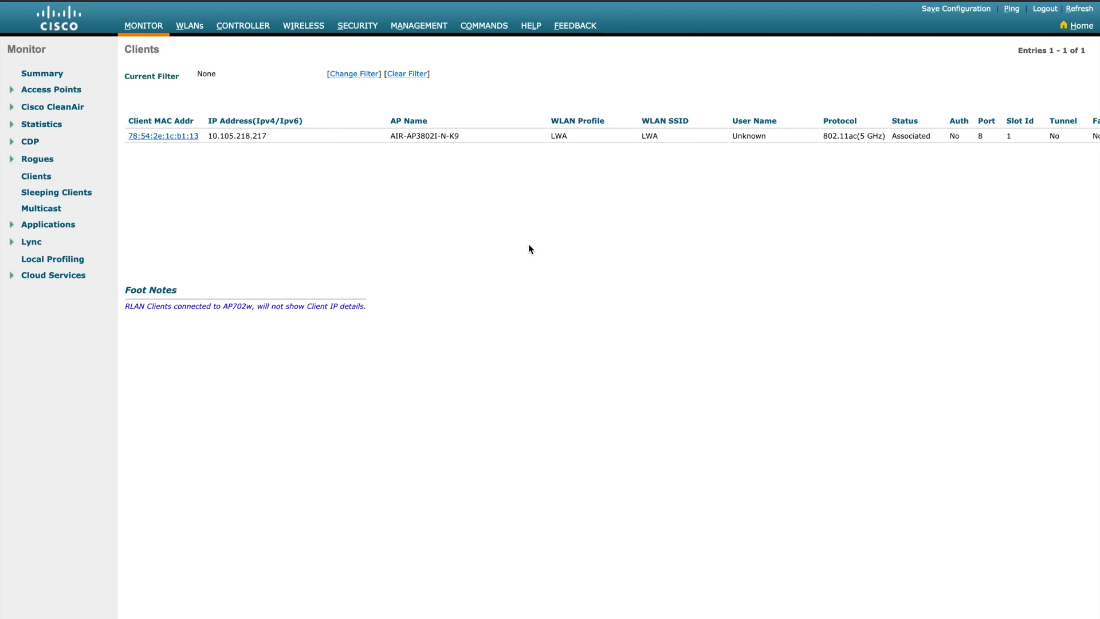
left_click(184, 138)
left_click(1082, 53)
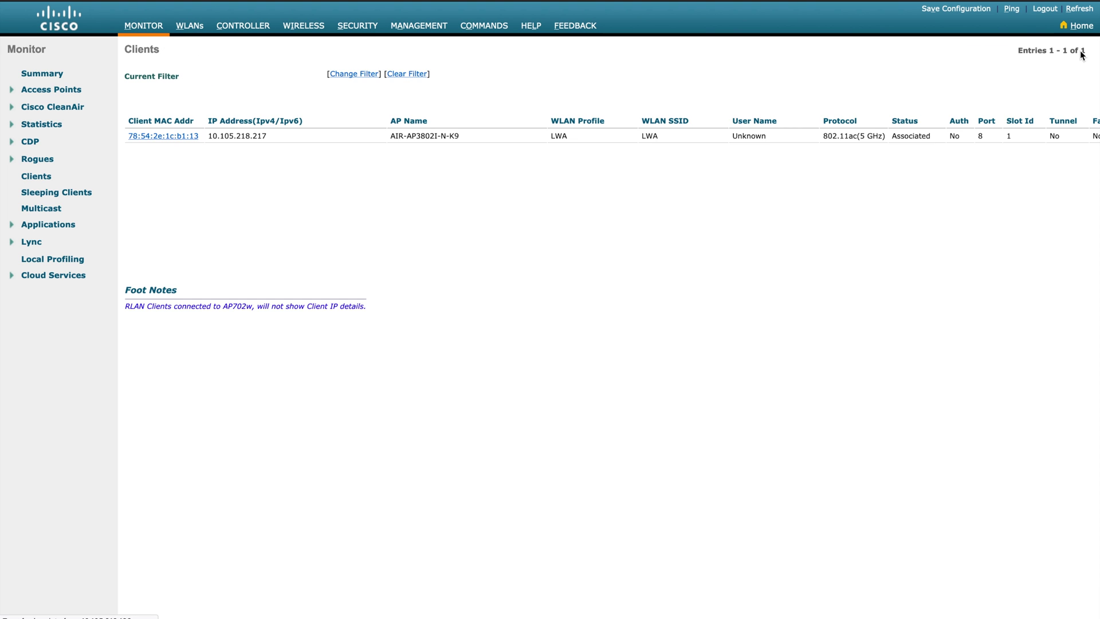
left_click(586, 257)
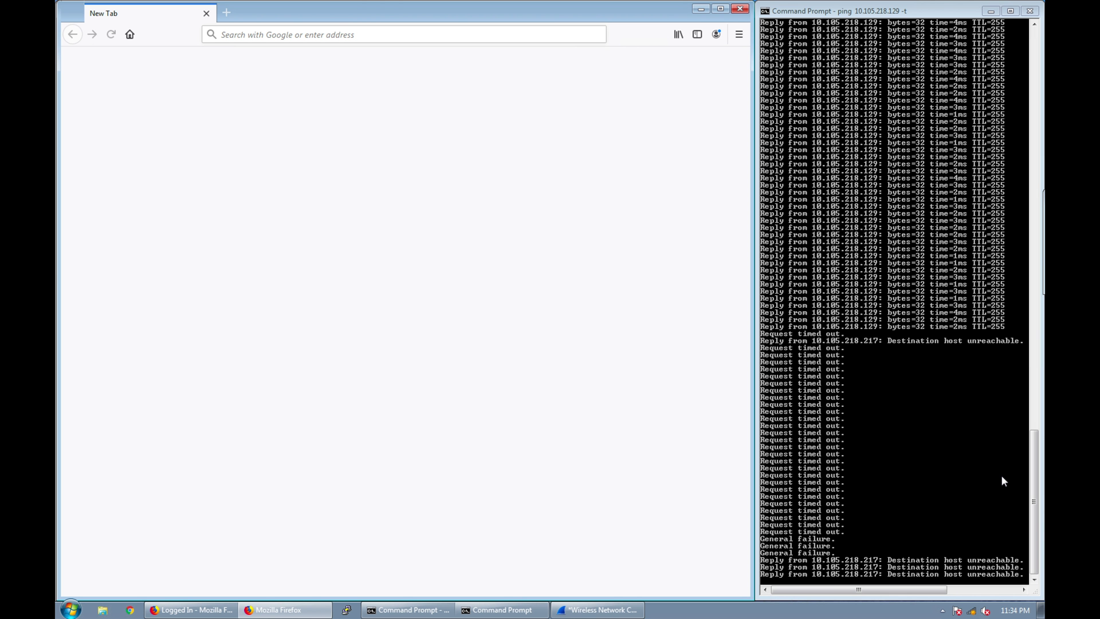
Step: Connect the laptop to the LWA wireless network
left_click(972, 611)
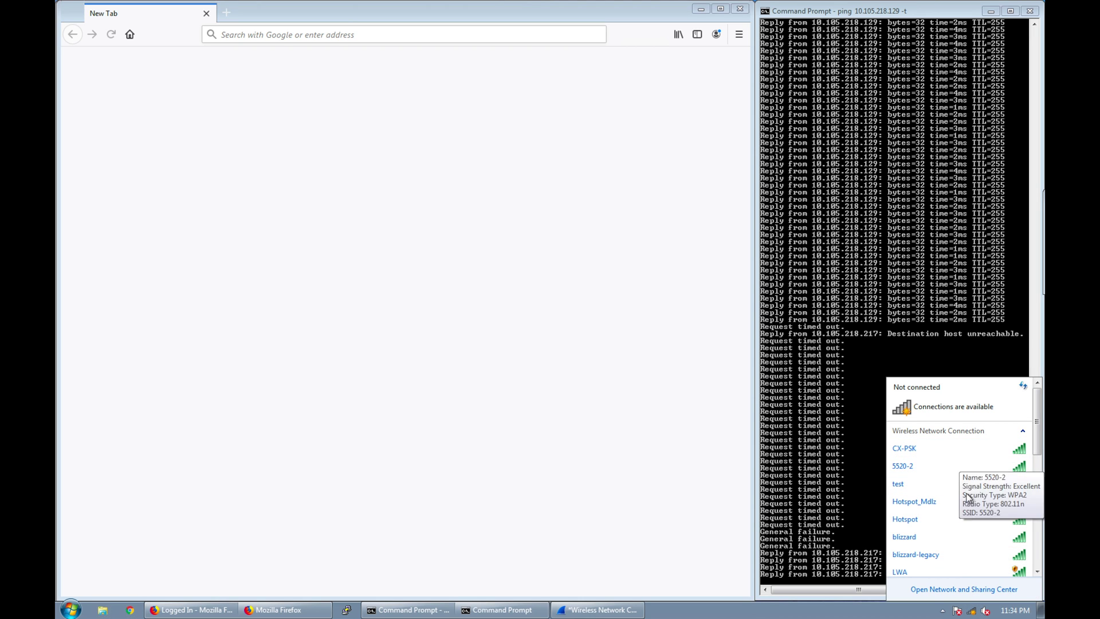
left_click(954, 567)
left_click(1005, 566)
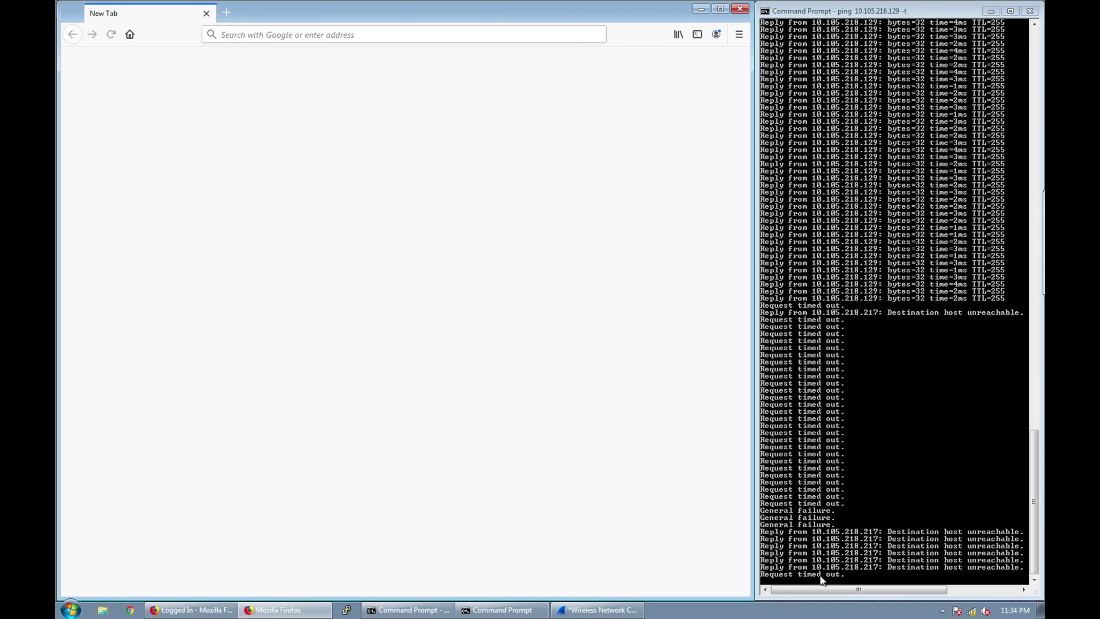
Step: Check in the Command Prompt that the address is 10.105.218.217 with gateway 10.105.218.129
left_click(499, 609)
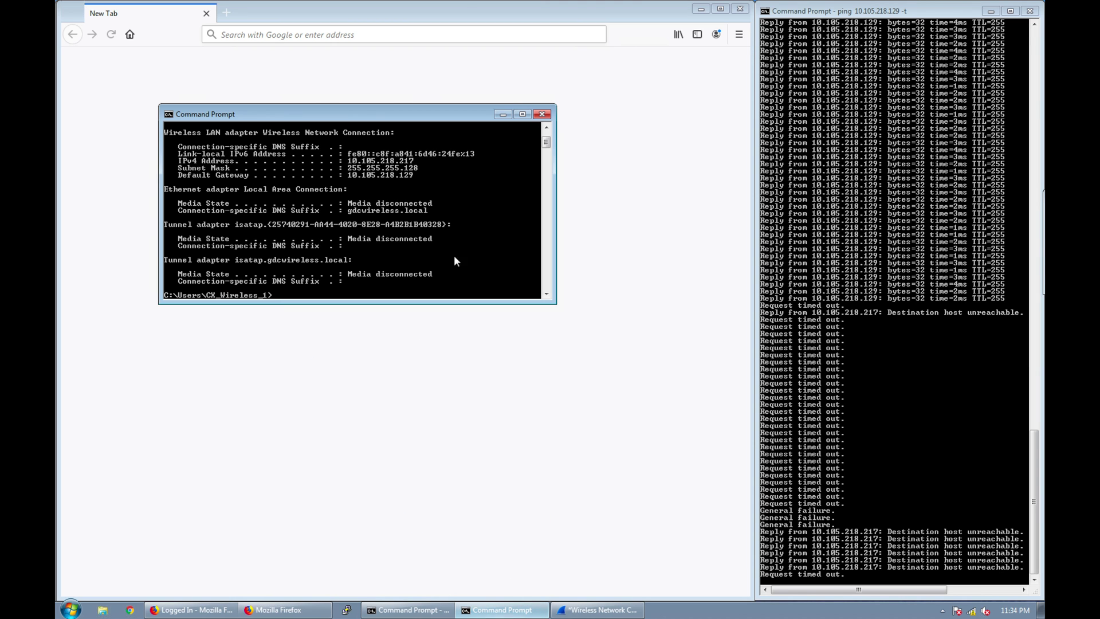
key("Return")
key("Return")
key("Return")
key("Return")
key("Return")
key("Return")
key("Return")
key("Return")
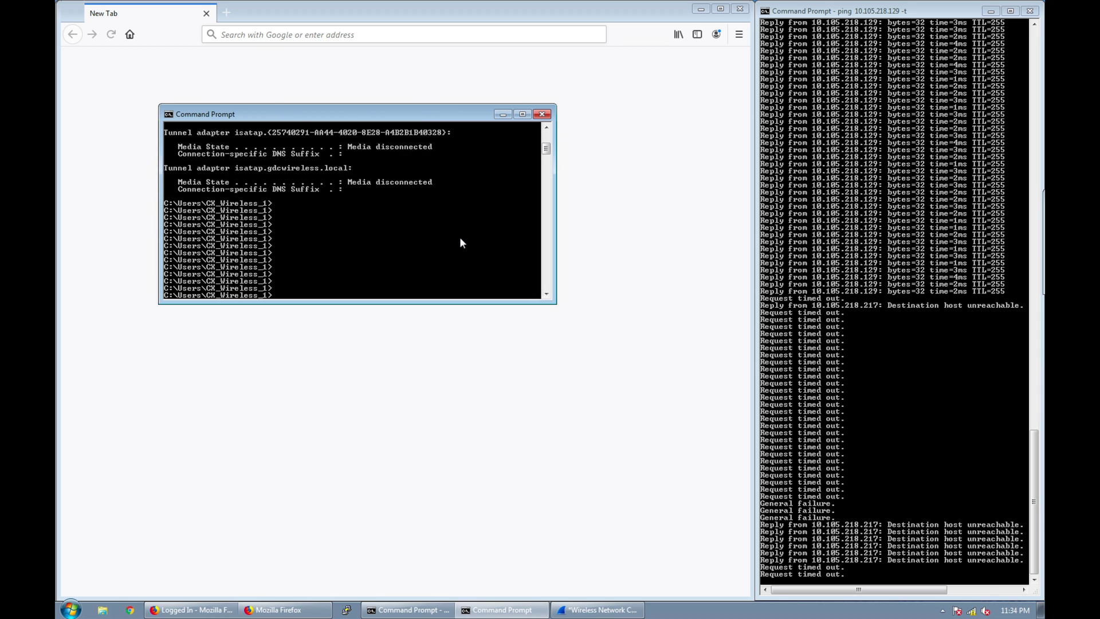
scroll(459, 236, "up", 3)
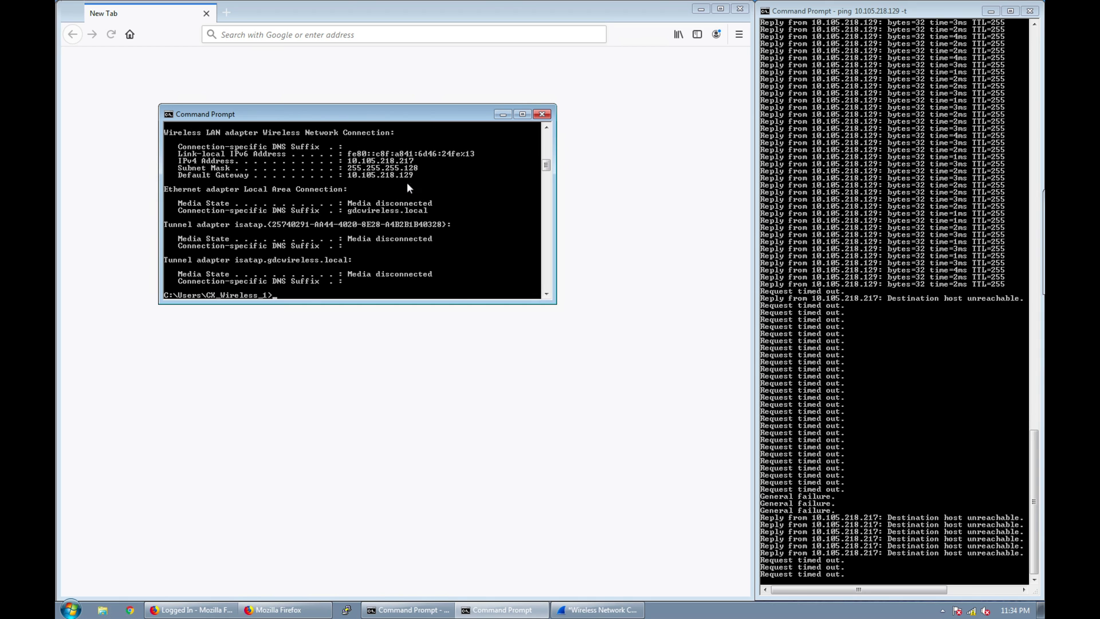
left_click(406, 372)
left_click(265, 35)
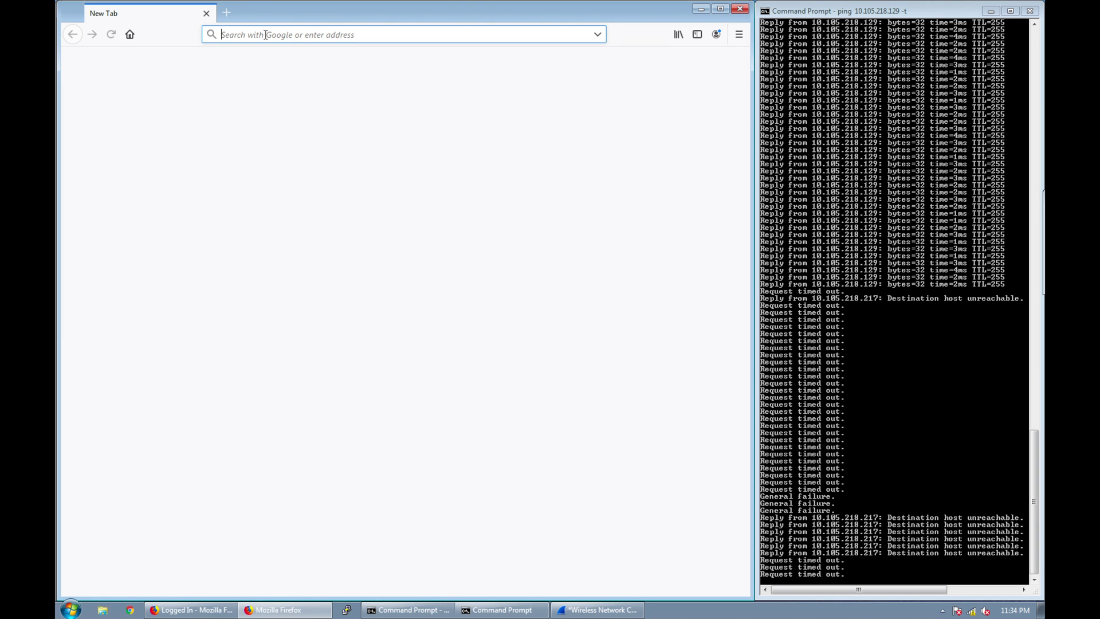
type("cisco.com/")
key("Return")
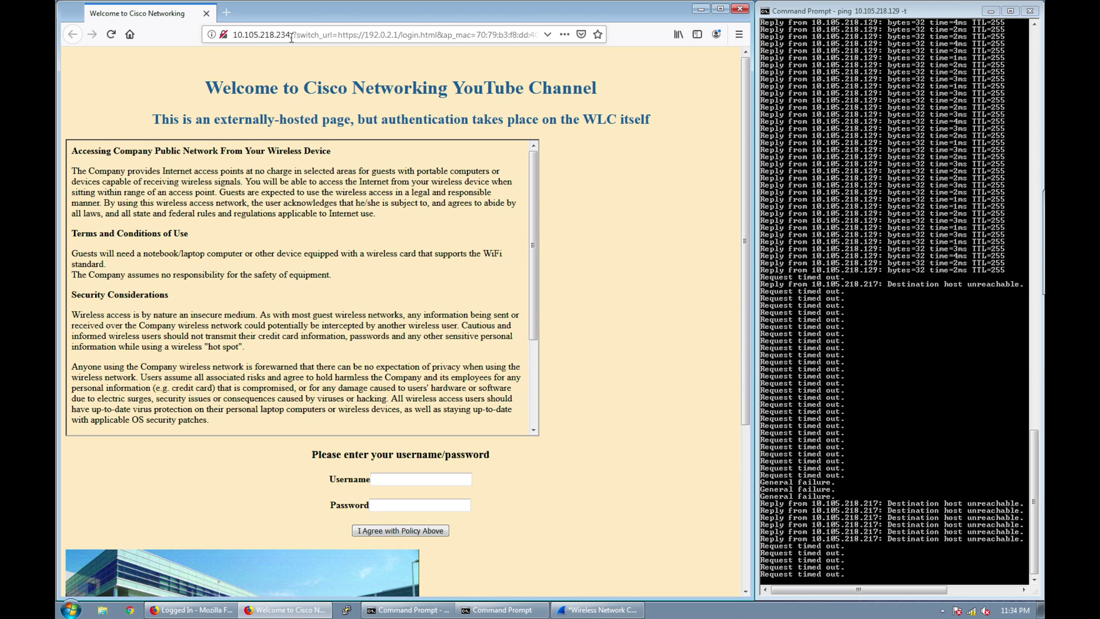
left_click(292, 35)
left_click_drag(290, 35, 225, 30)
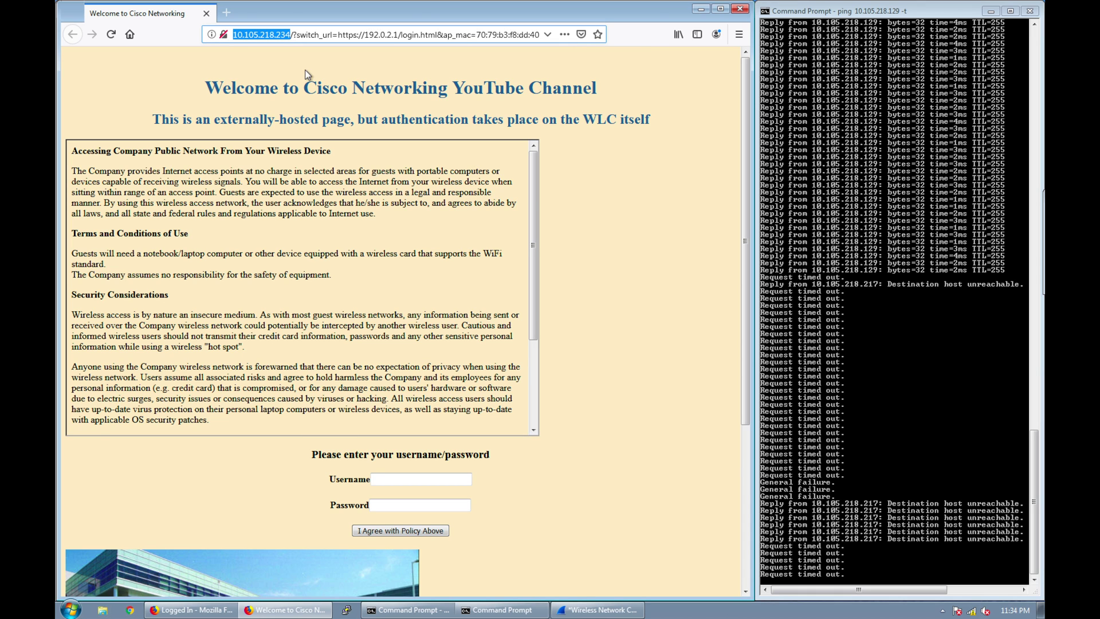
triple_click(318, 86)
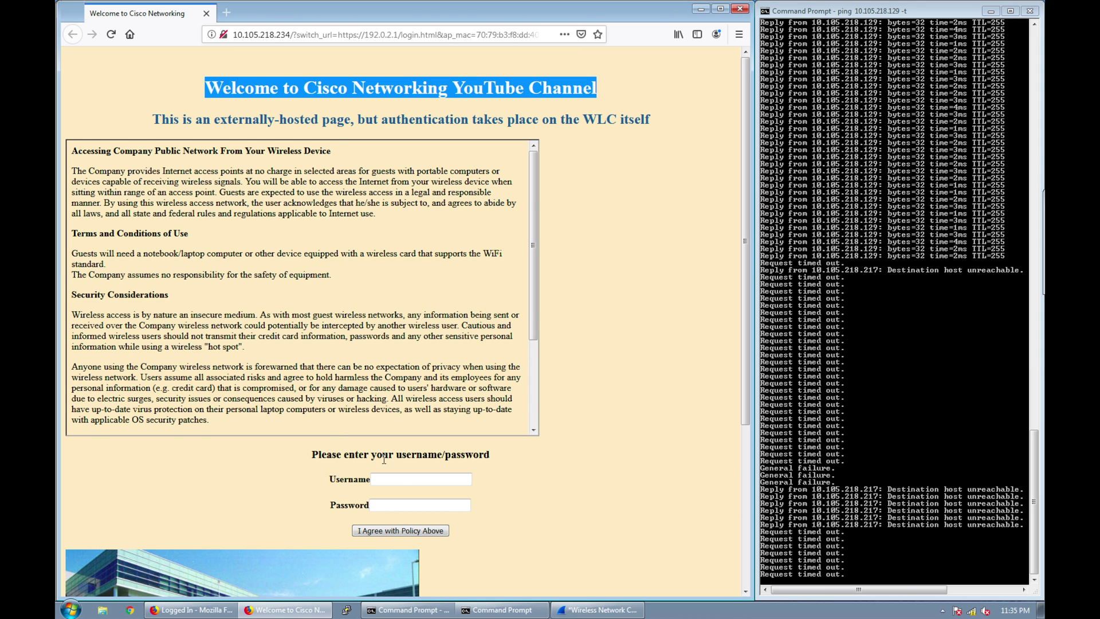
Step: Sign in as LWA-user with the guest password and accept the policy
left_click(407, 482)
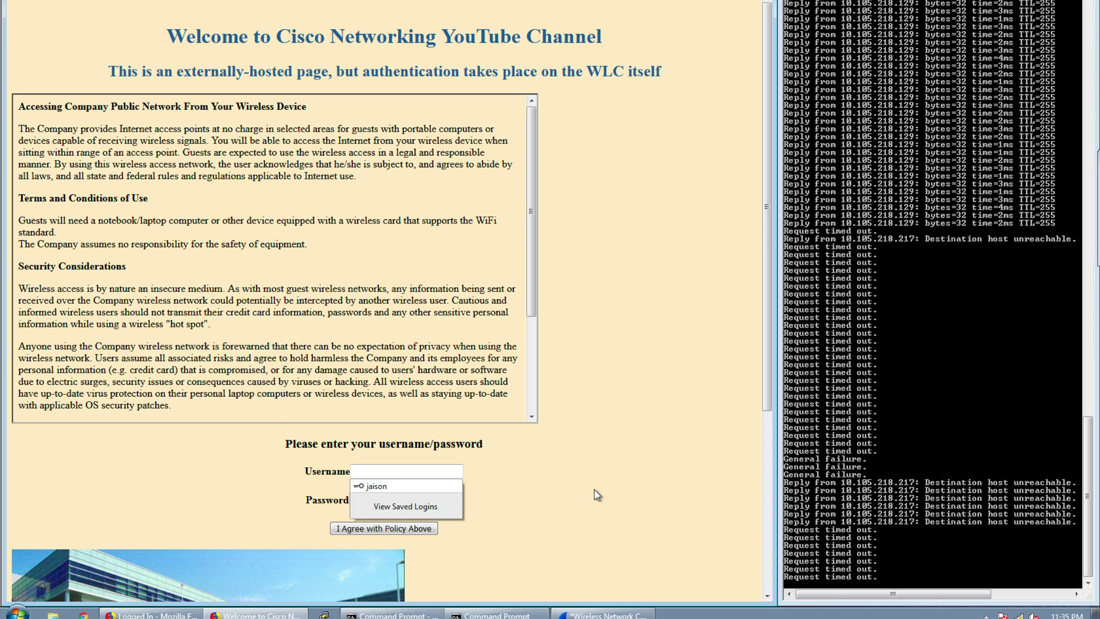
left_click(593, 501)
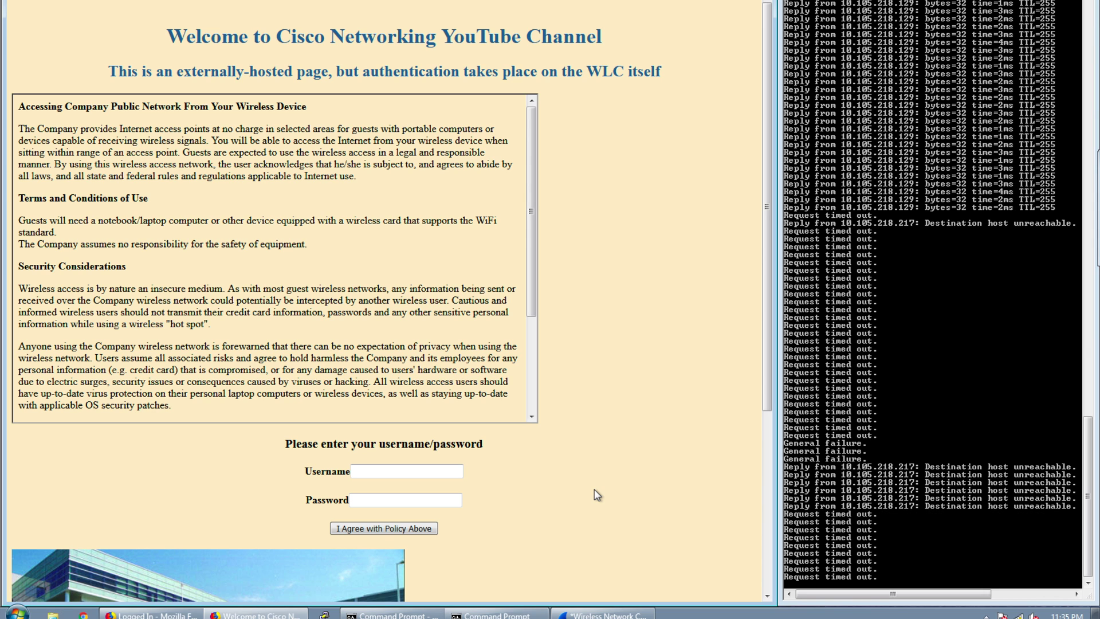
left_click(449, 475)
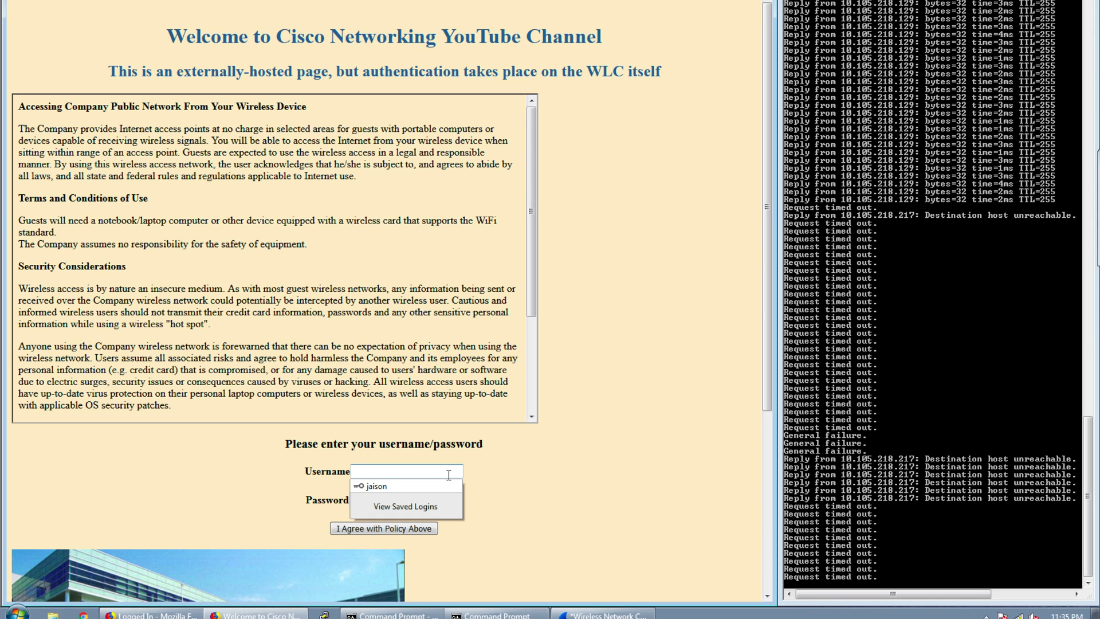
type("LWA")
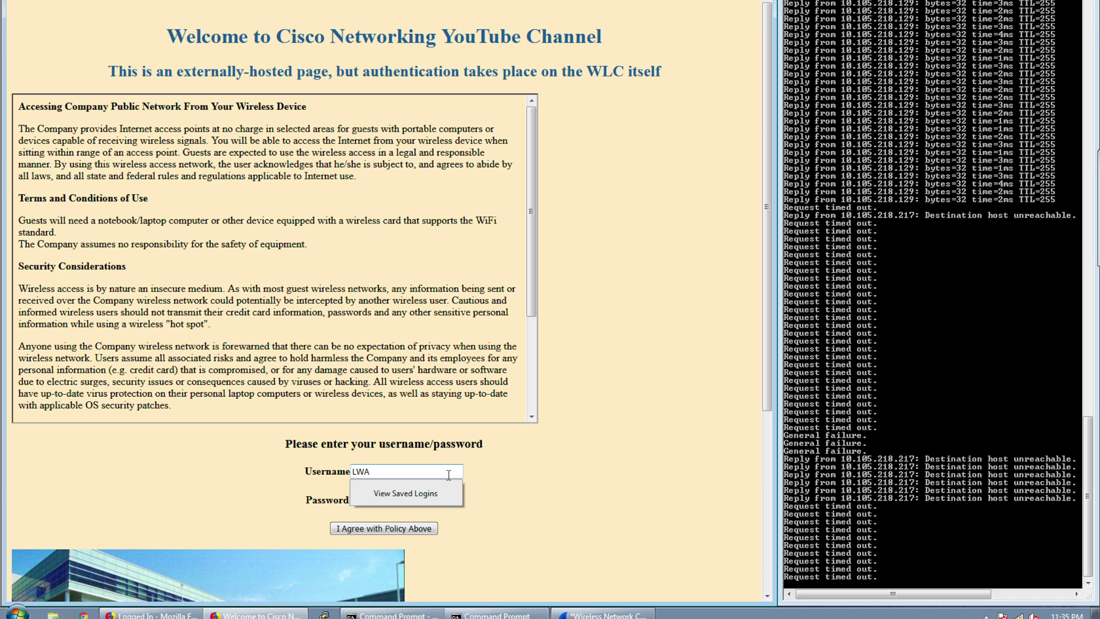
type("-user")
key("Tab")
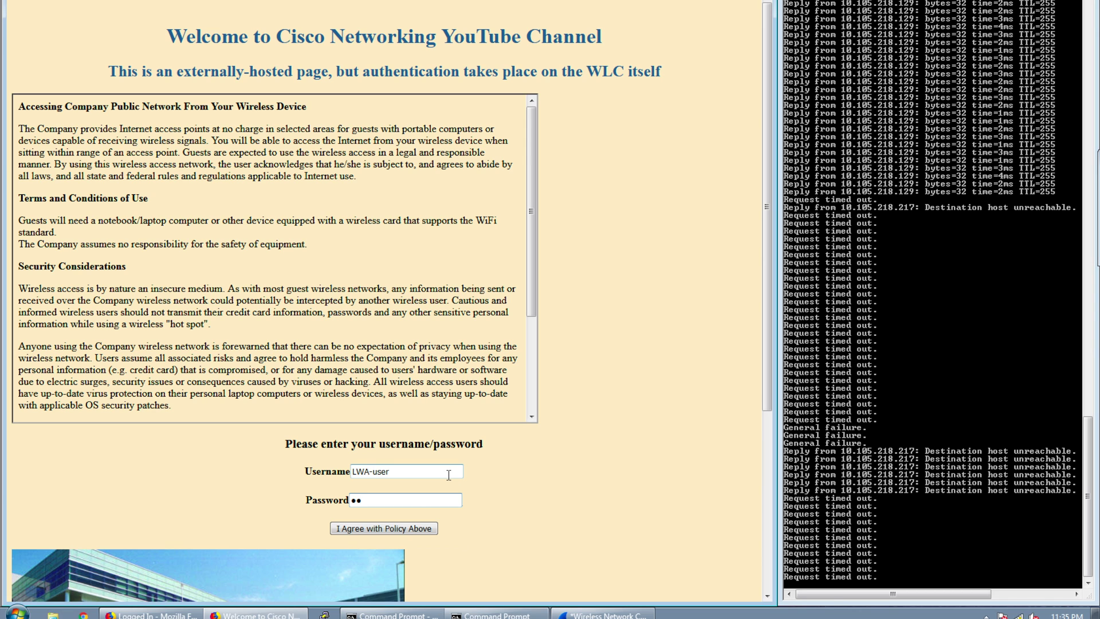
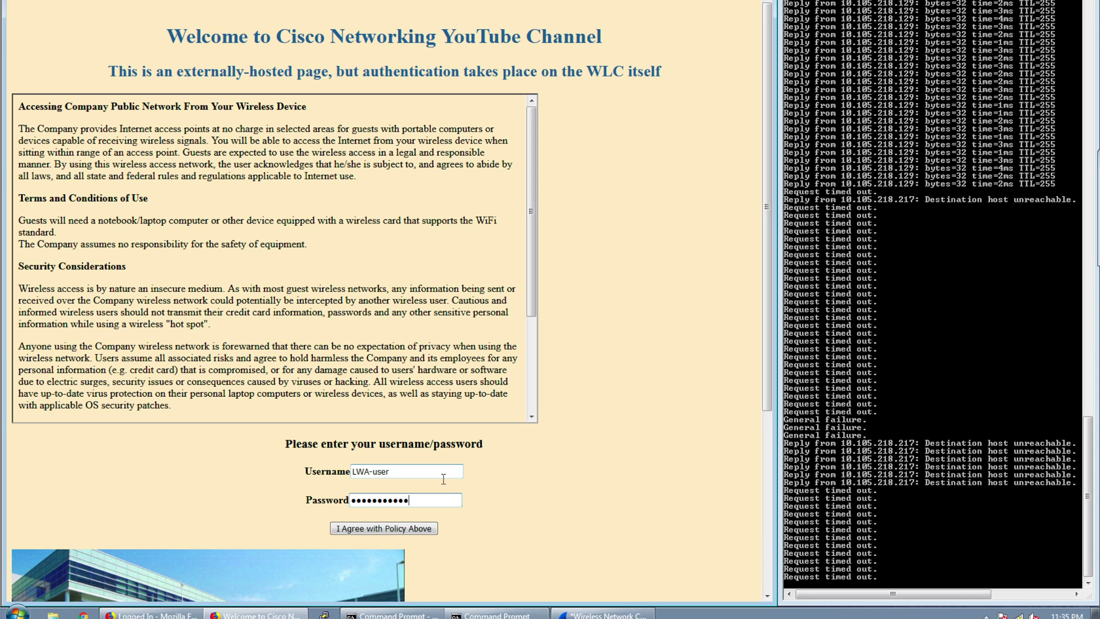
left_click(418, 530)
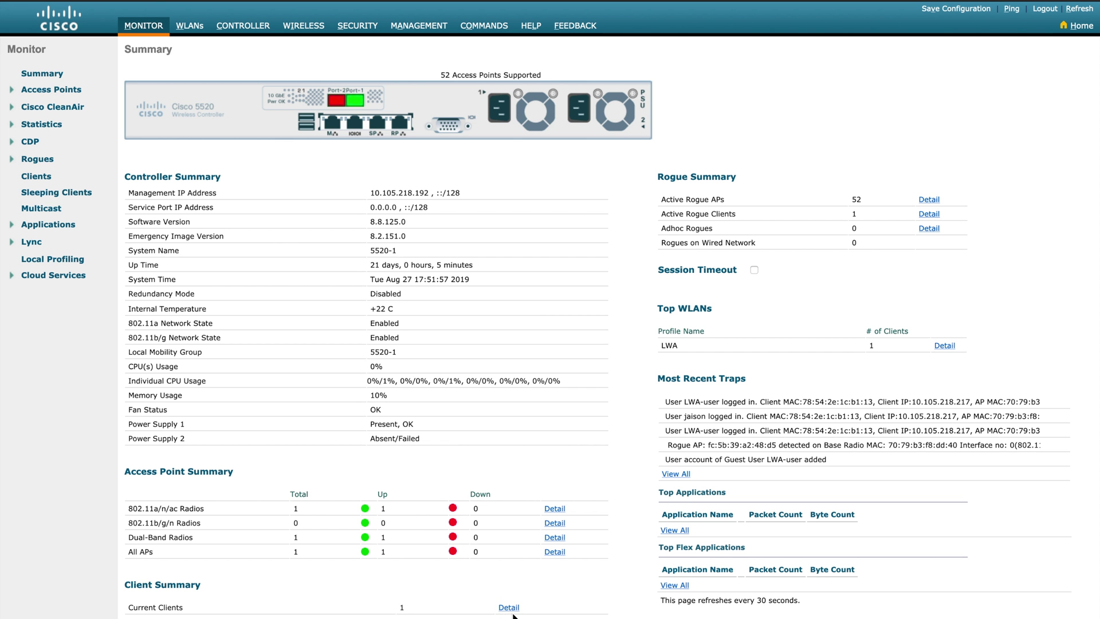
left_click(514, 609)
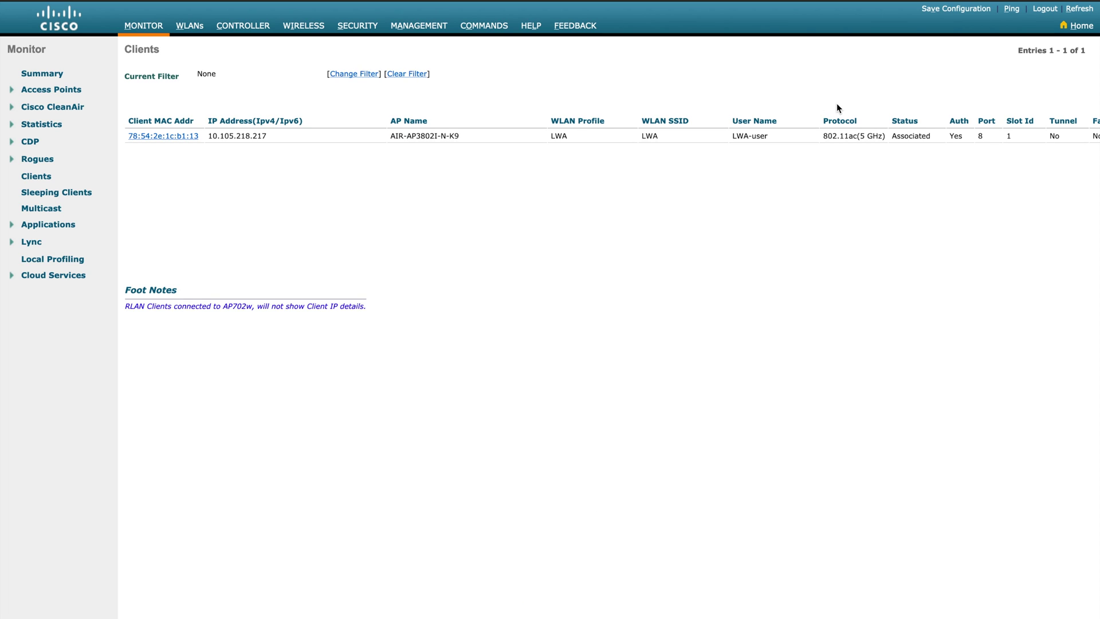
left_click_drag(774, 137, 704, 127)
left_click(168, 138)
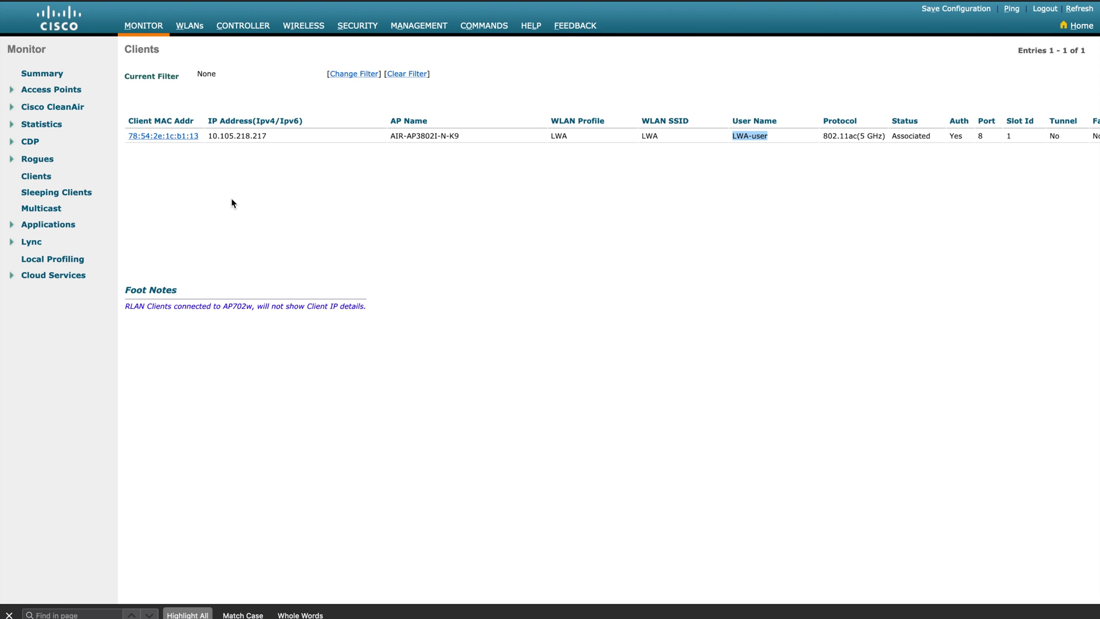
left_click(162, 136)
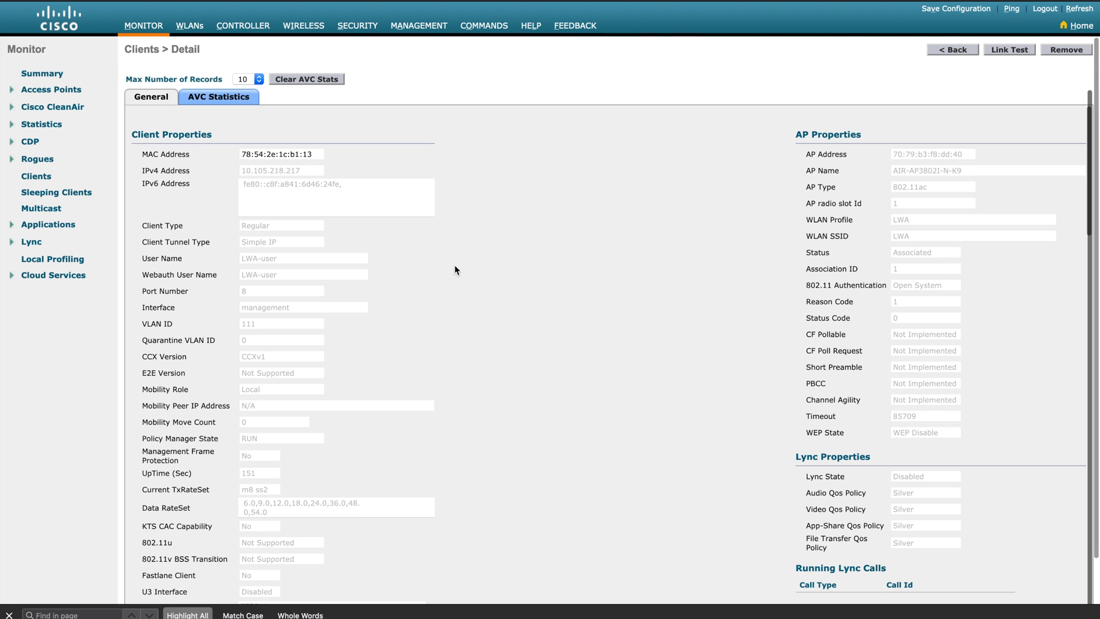
left_click(1067, 50)
key("Return")
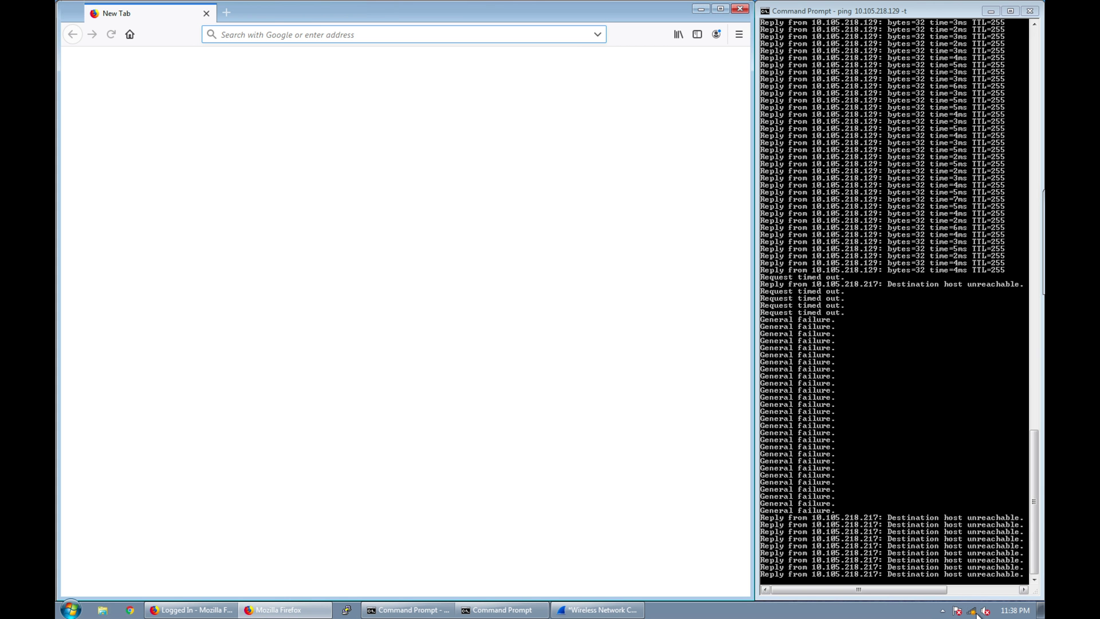
Step: Reconnect the laptop to the LWA wireless network
left_click(974, 611)
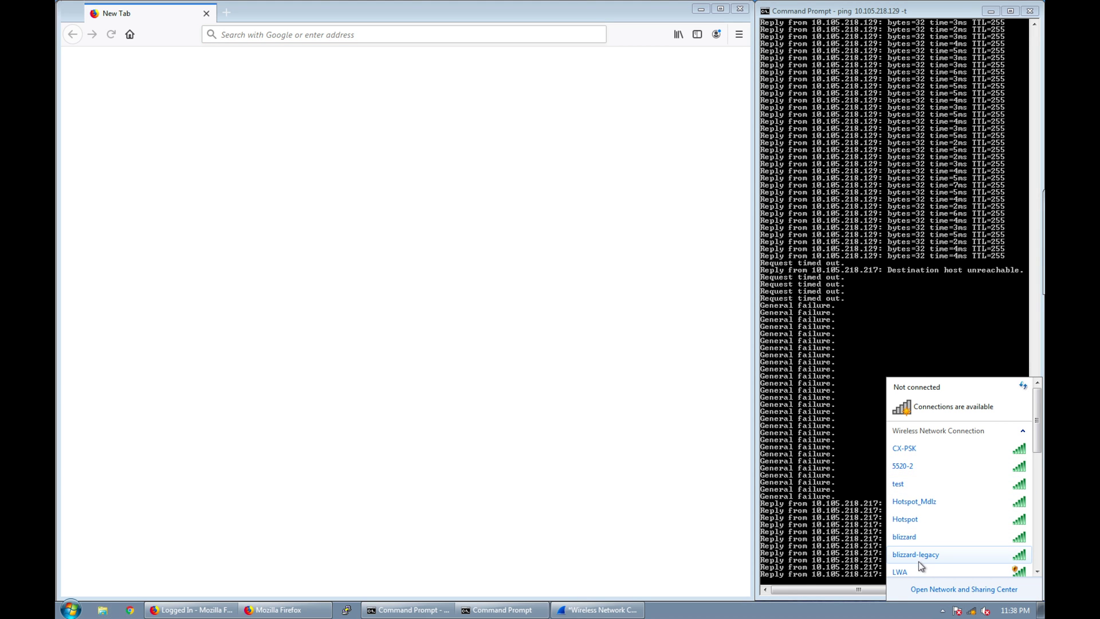
left_click(917, 566)
left_click(1004, 569)
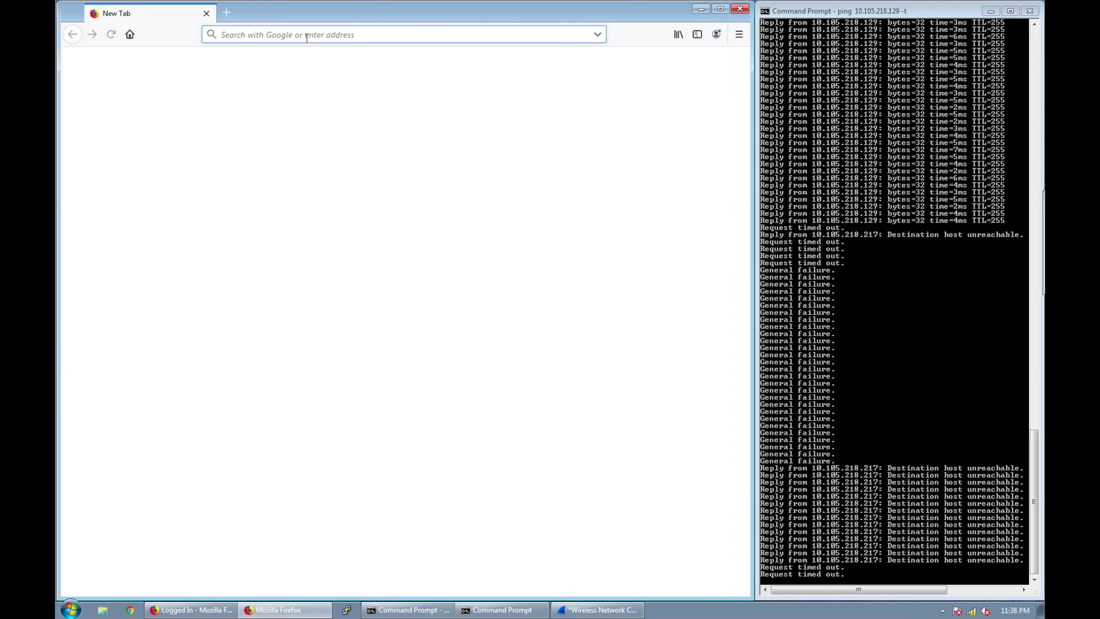
Step: Load the cisco.com suggestion in Firefox to trigger the redirect to the external login page
type("w")
type("e")
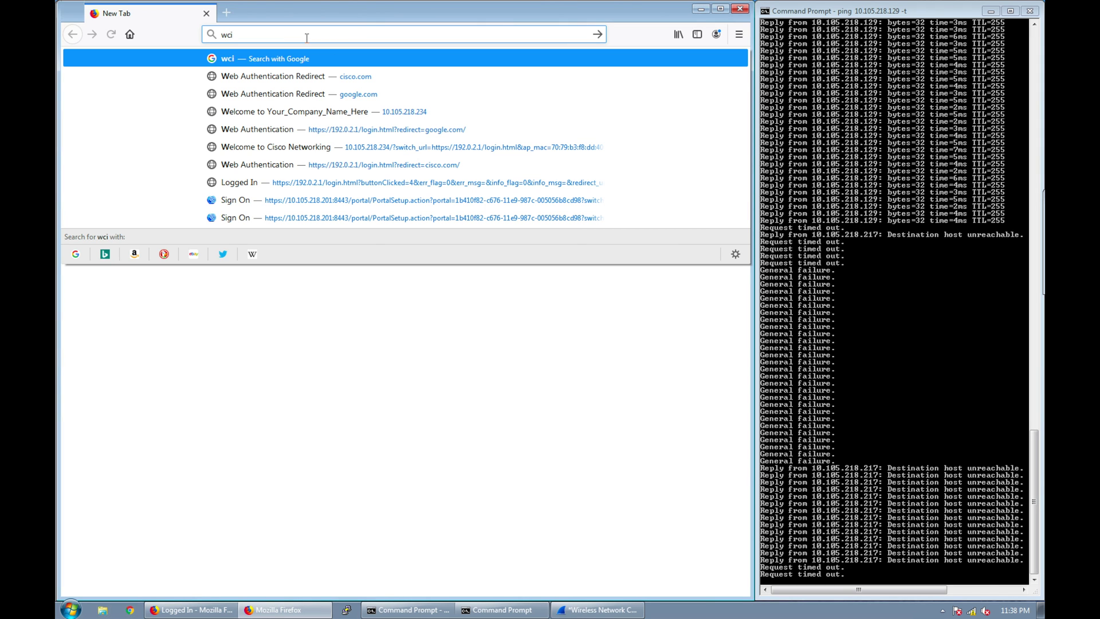
key("Down")
key("Return")
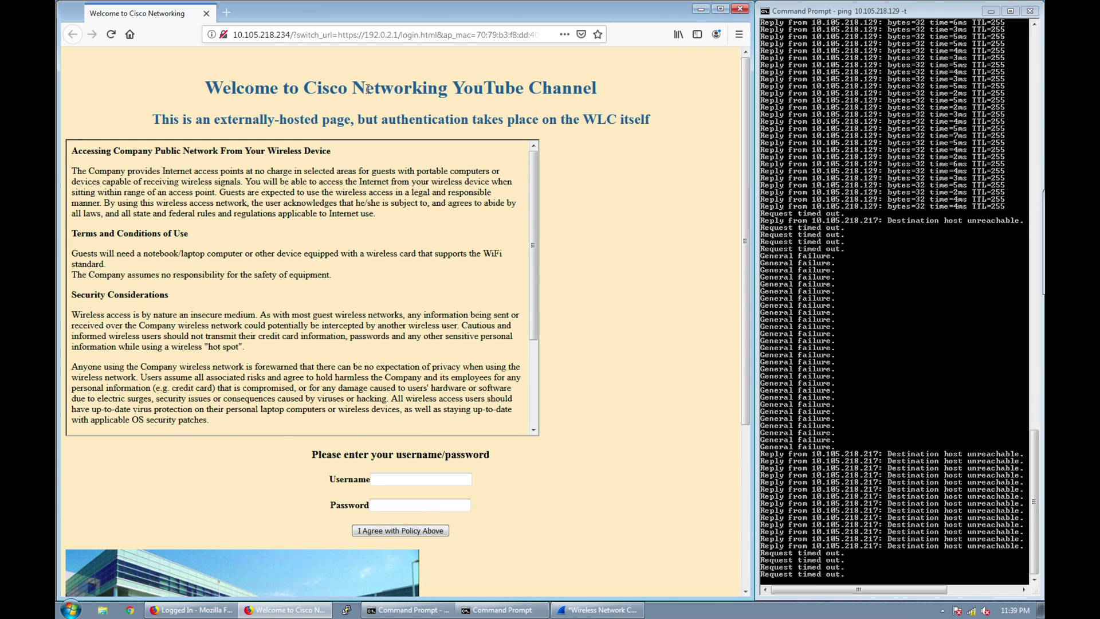
Step: Autofill the external login form with the second saved user's login and agree to the policy
left_click(429, 482)
left_click(409, 492)
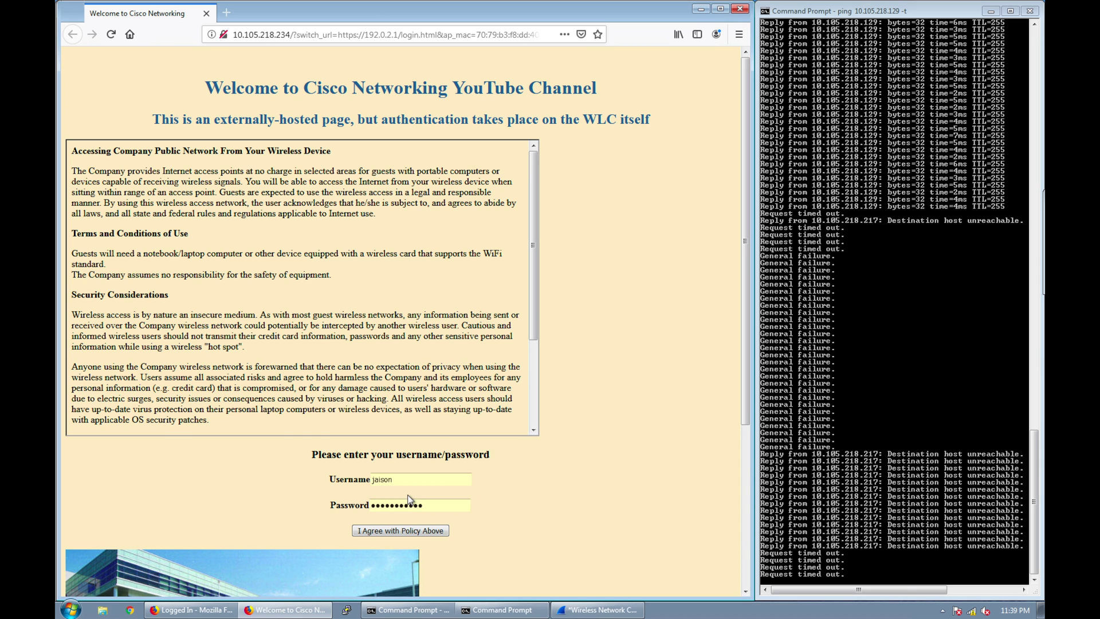
left_click(415, 531)
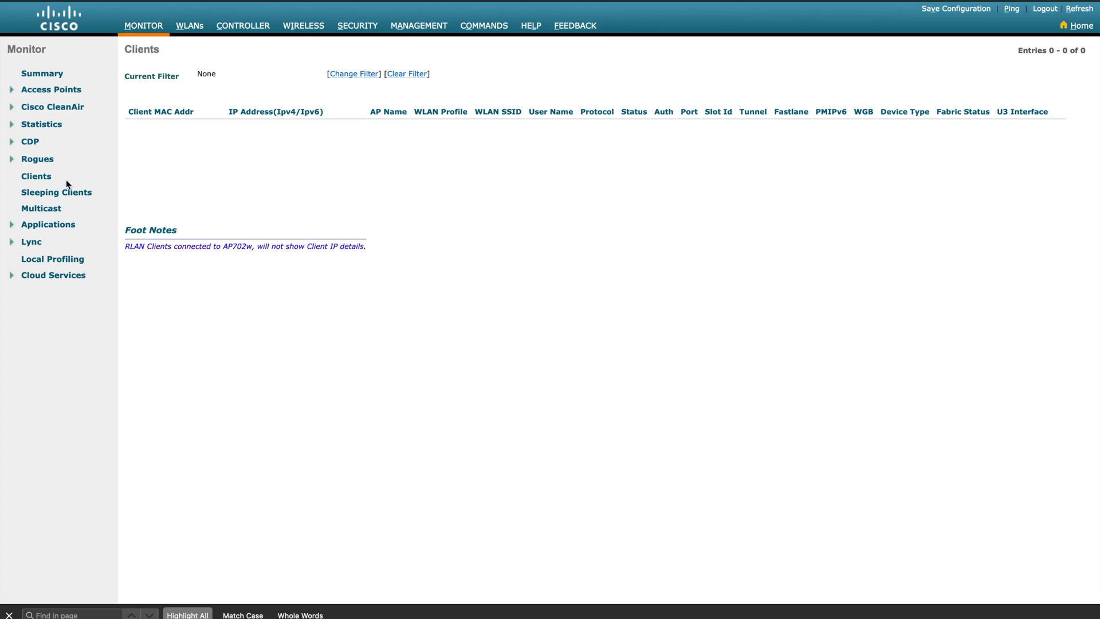
Step: Refresh Monitor Clients to show 10.105.218.217 on WLAN LWA with Auth Yes, highlighting its user name
left_click(39, 177)
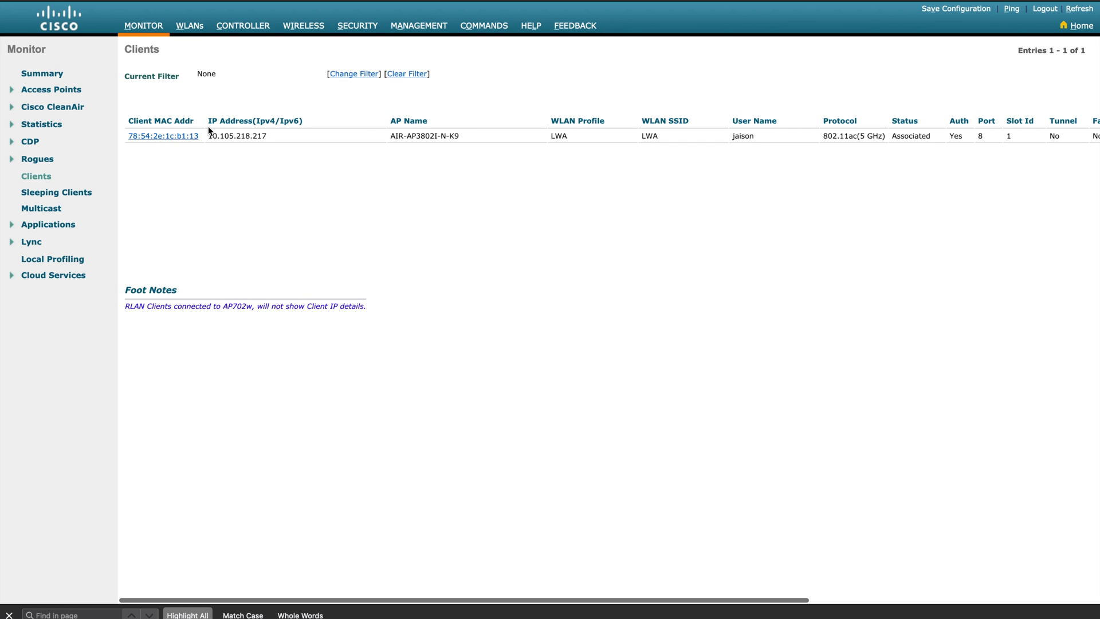
double_click(742, 136)
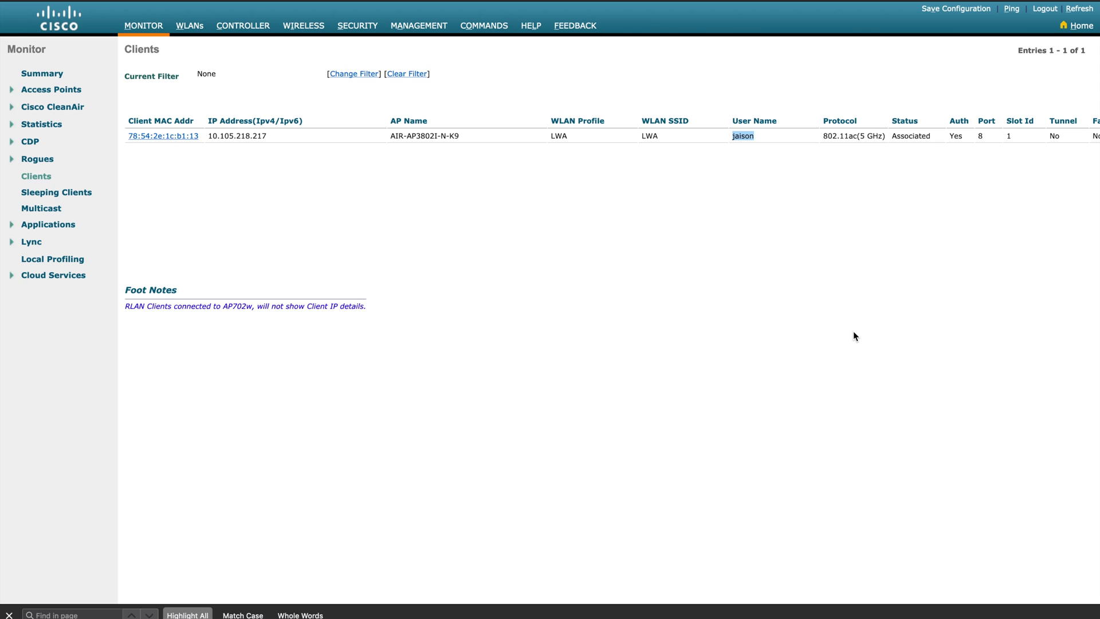